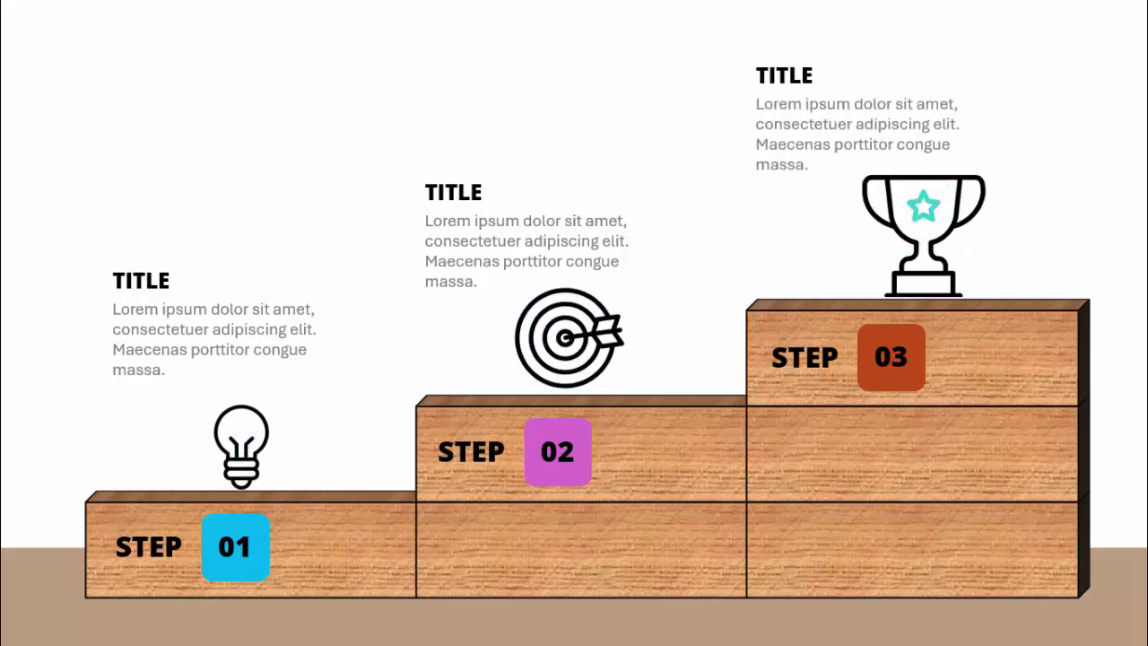
Exit the wooden staircase preview and return to the blank third slide
click(873, 370)
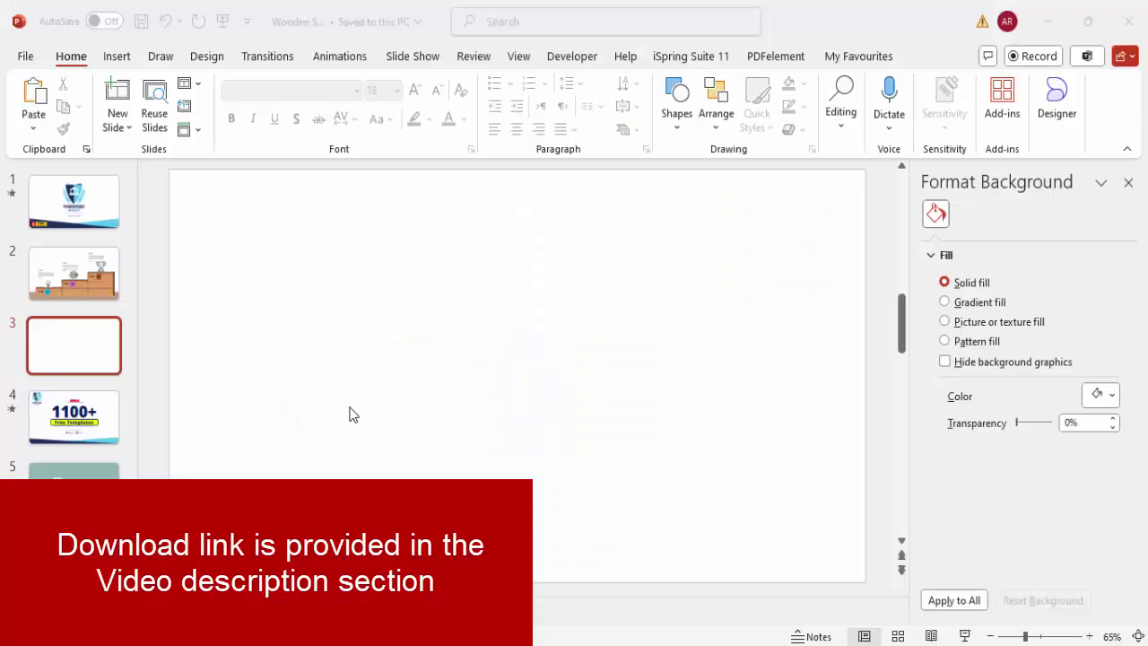
Draw a rectangle near the lower left of slide 3
click(116, 56)
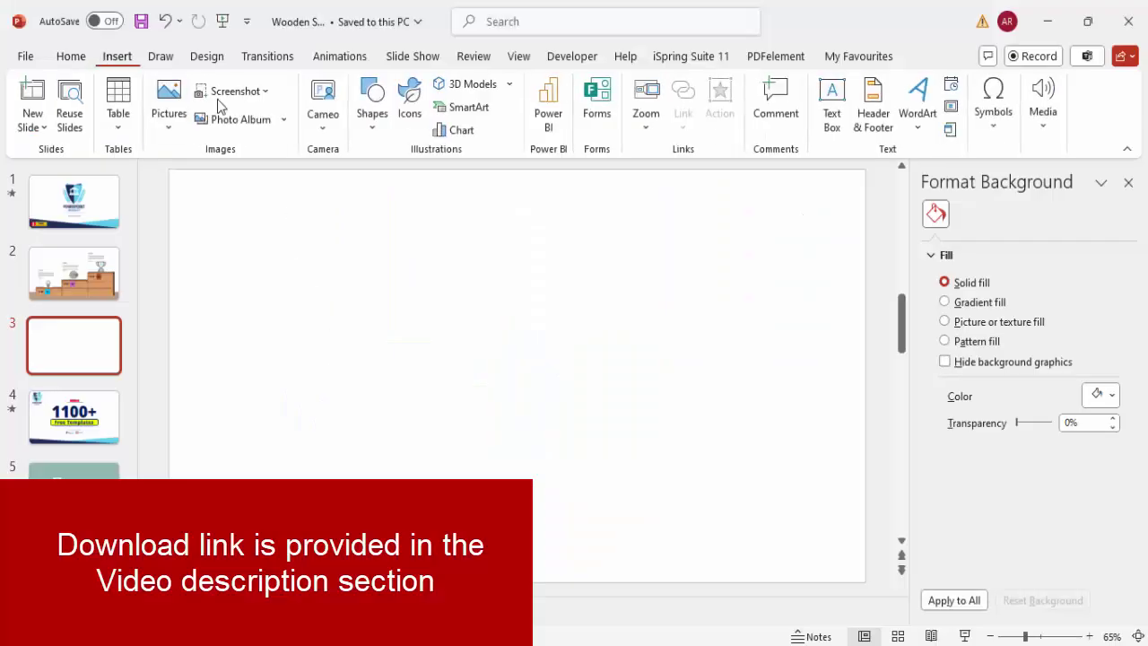
click(365, 132)
click(365, 298)
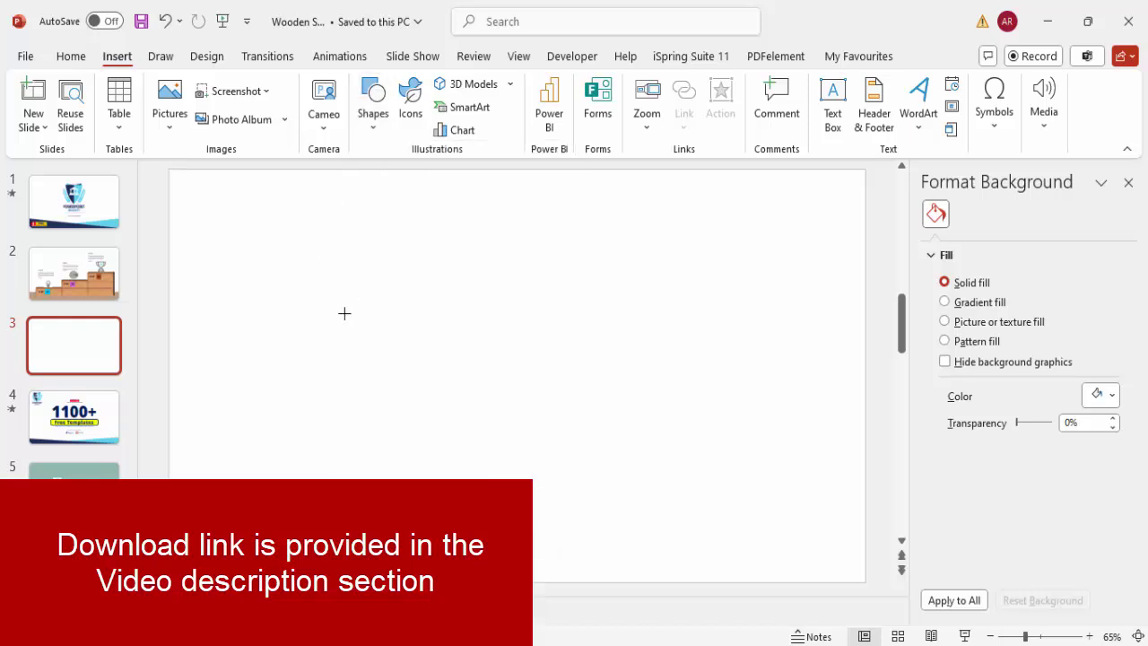
mouse_move(238, 484)
mouse_down()
mouse_move(421, 543)
mouse_move(403, 505)
mouse_move(419, 497)
mouse_up()
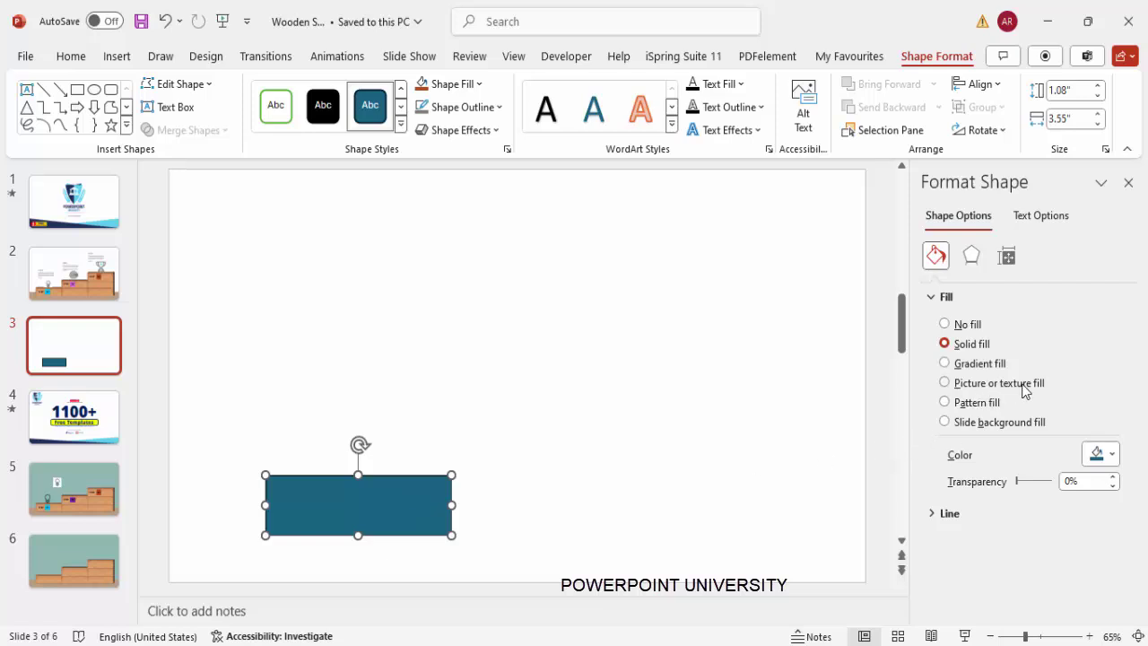
Fill the rectangle with the Oak wood texture
click(945, 383)
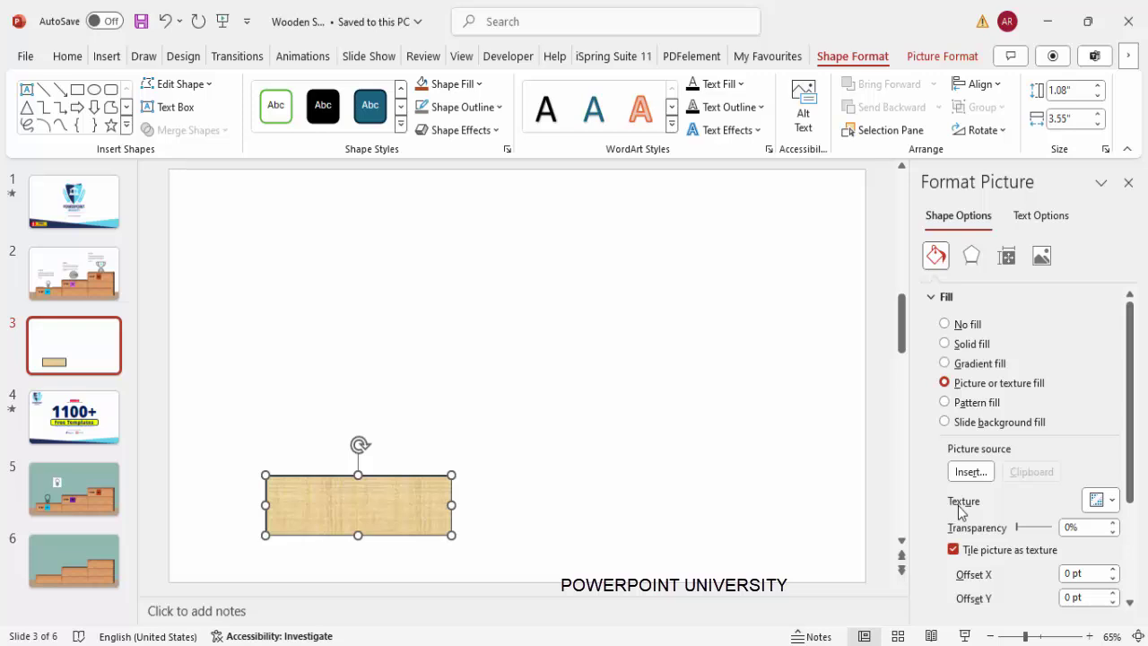
click(1109, 502)
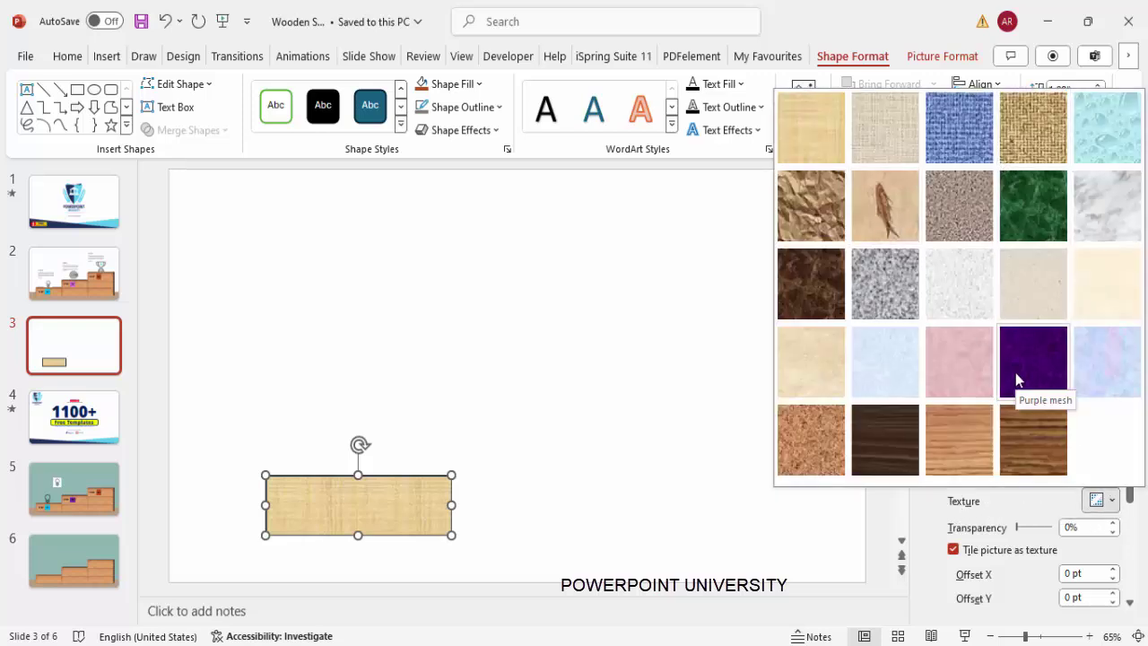
click(956, 417)
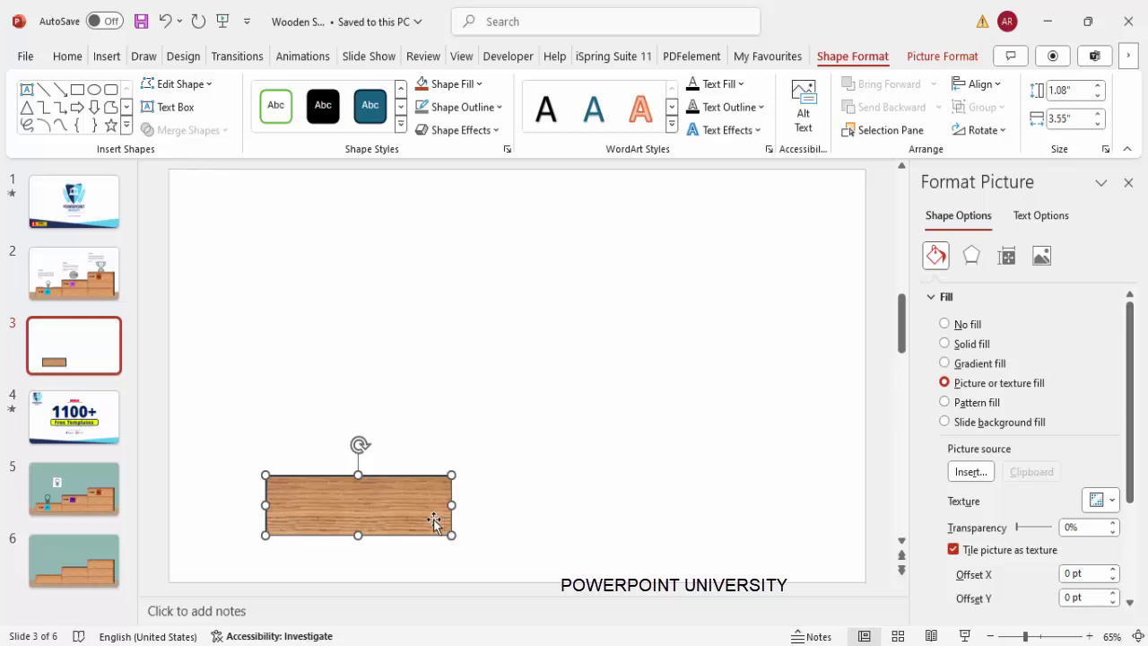
Tilt the plank with the Oblique: Top Right 3-D rotation preset
click(970, 257)
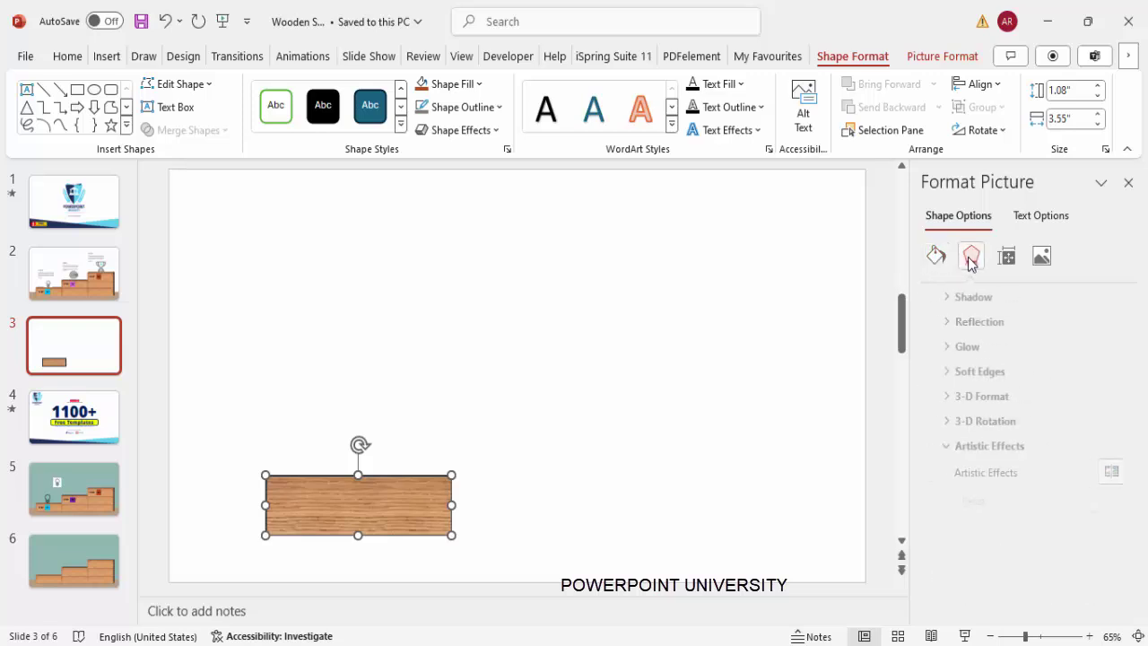
click(1006, 421)
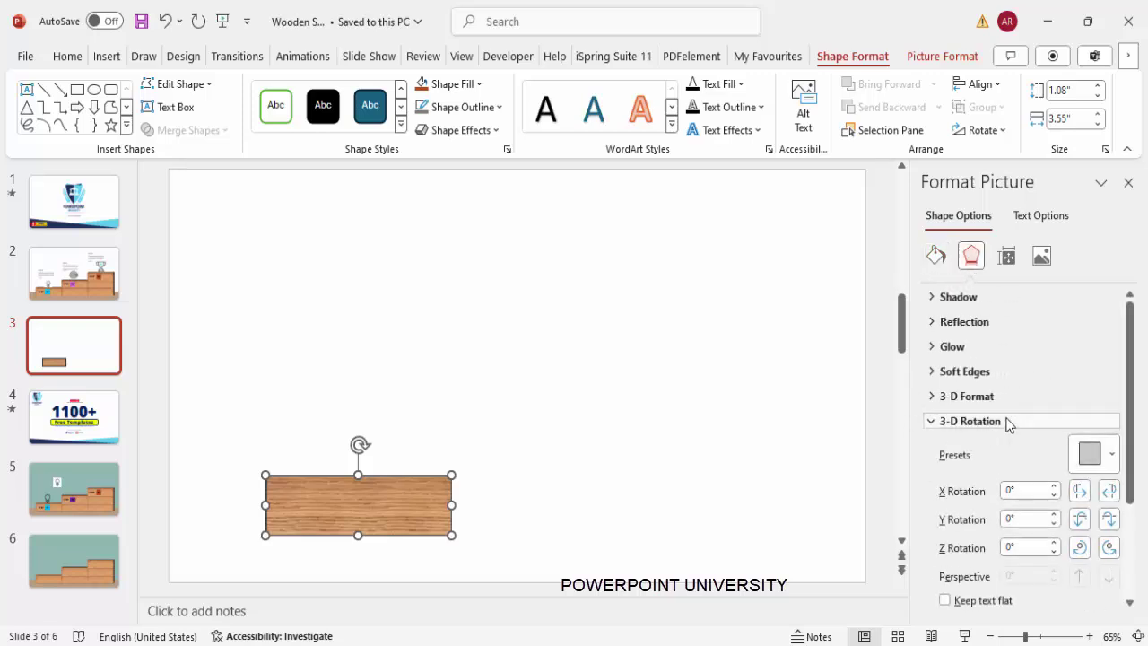
scroll(1132, 448, down, 2)
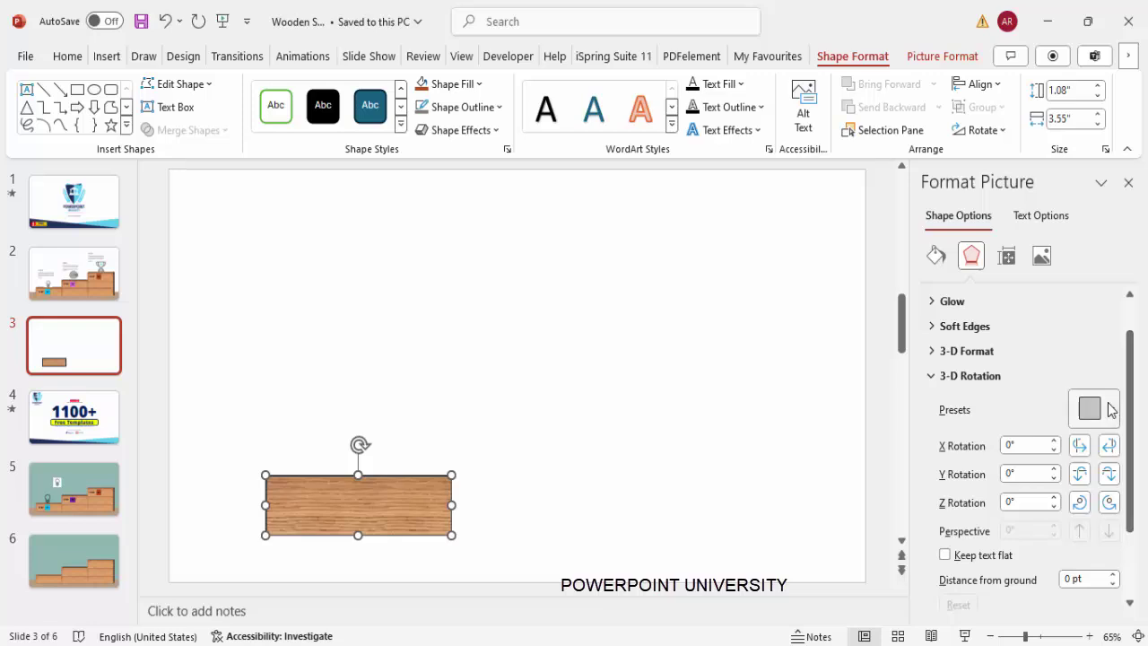
click(1111, 410)
scroll(1138, 266, down, 3)
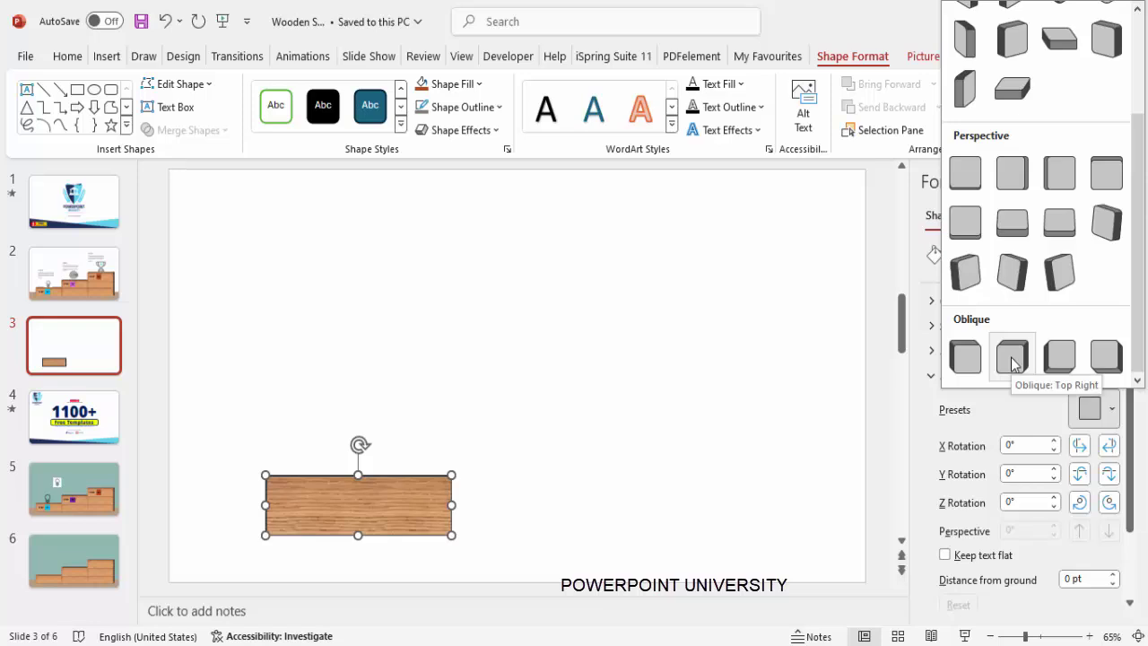
click(1012, 362)
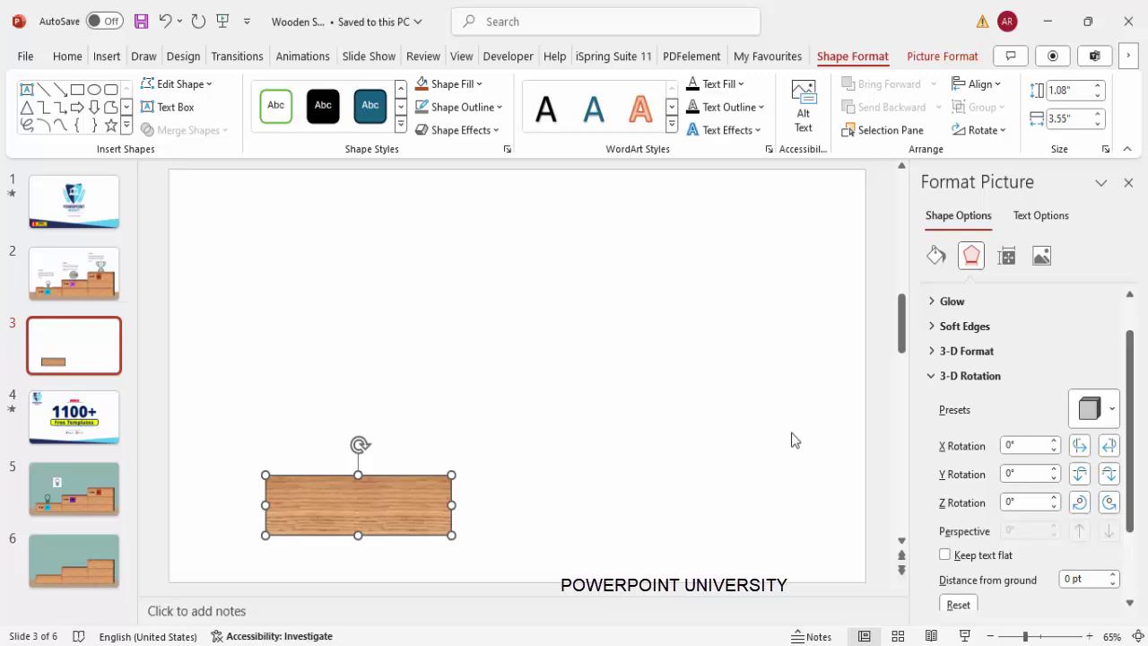
Give the plank a 3-D depth of 44.5 pt
click(936, 353)
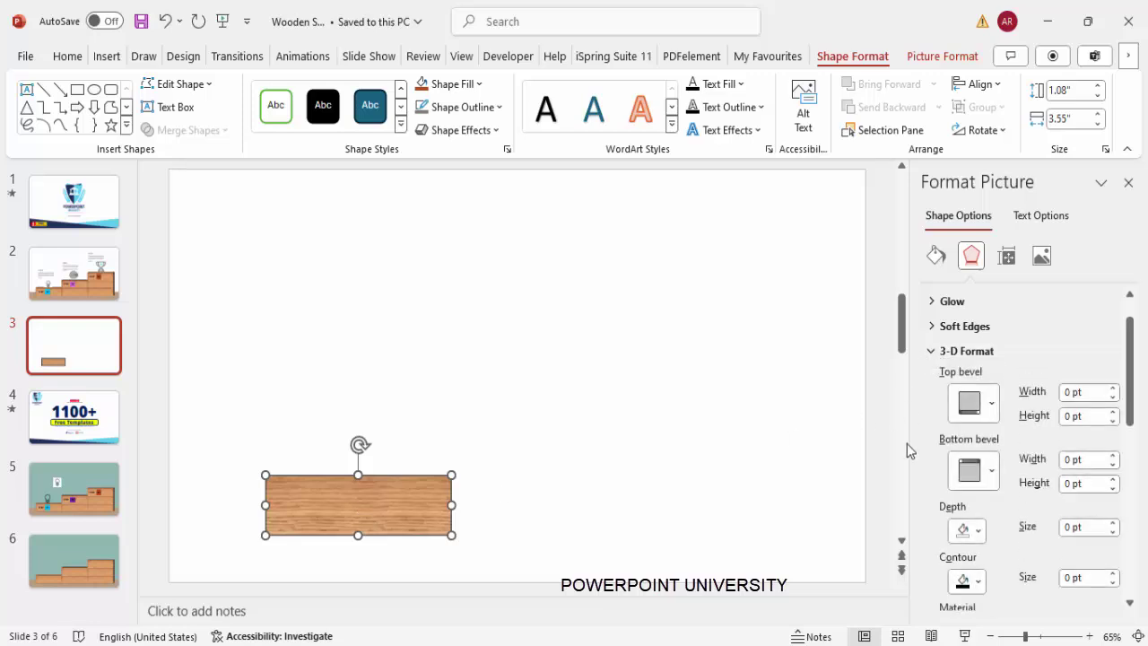
scroll(1131, 426, down, 2)
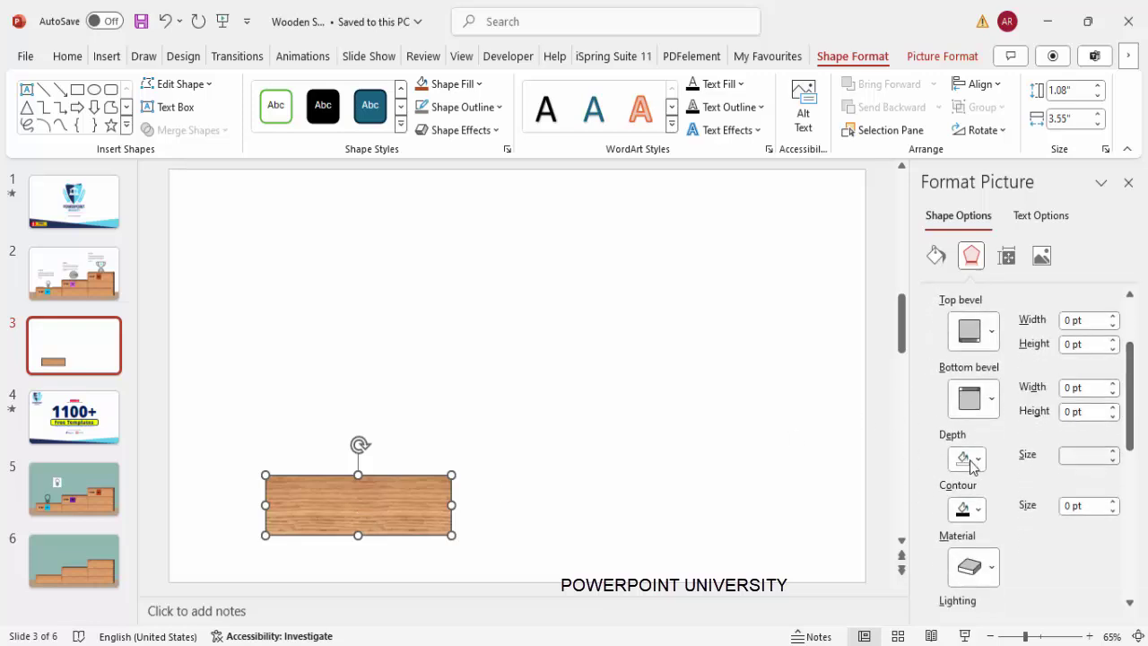
drag(1114, 452, 1113, 452)
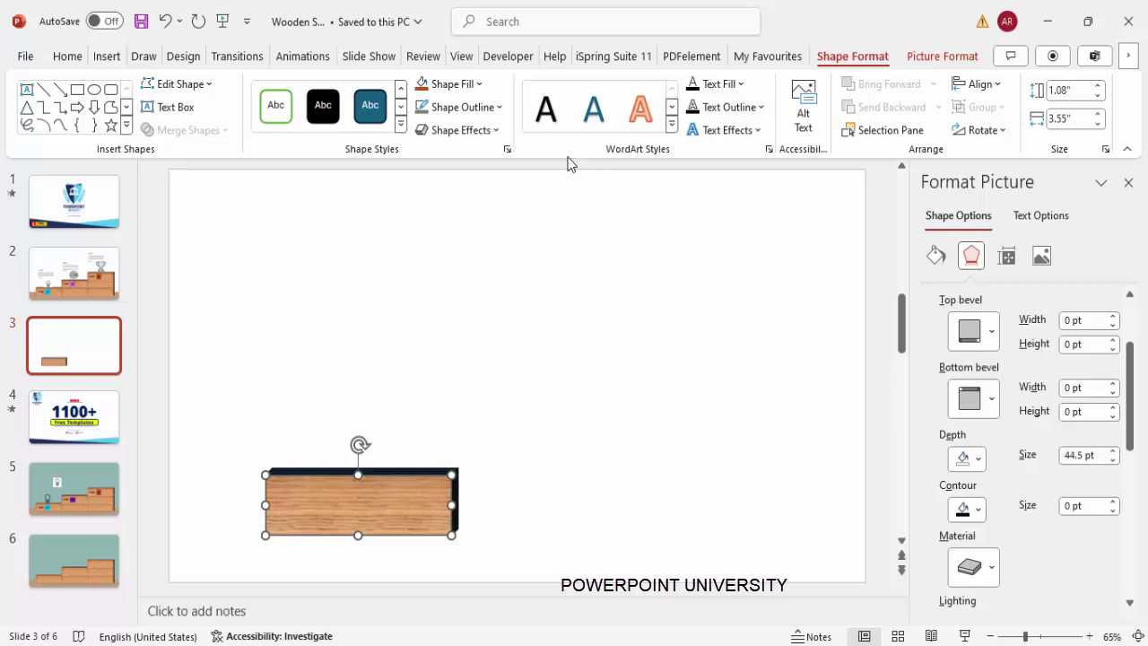
click(496, 107)
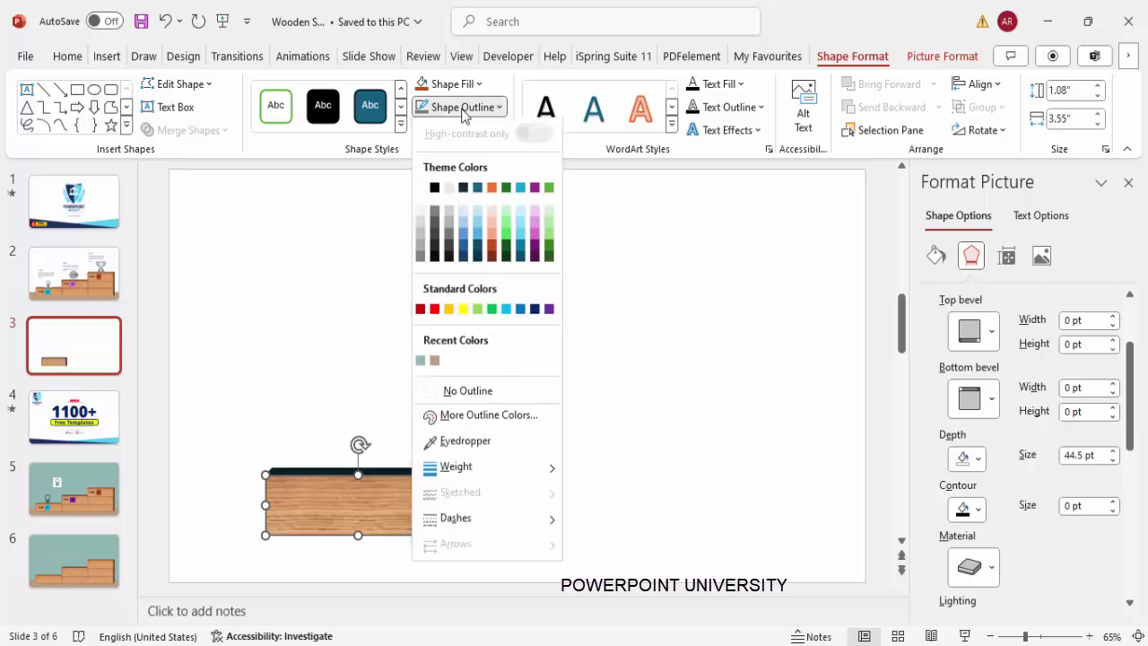
Remove the plank's outline and give its 3-D edges a white contour
click(489, 396)
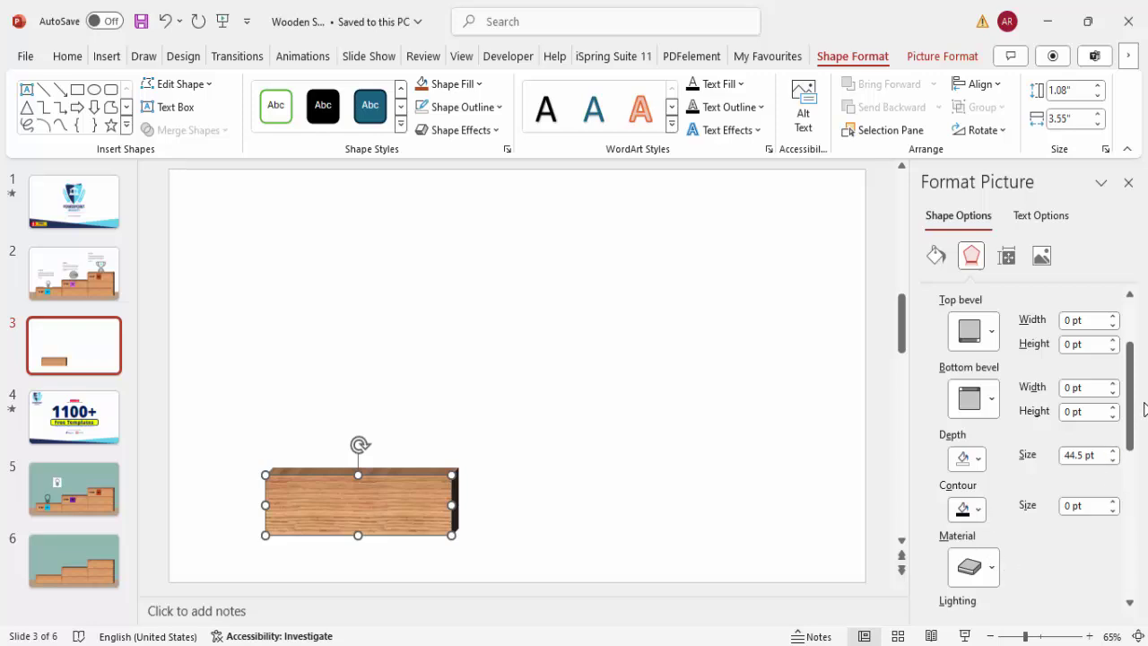
scroll(1138, 397, down, 2)
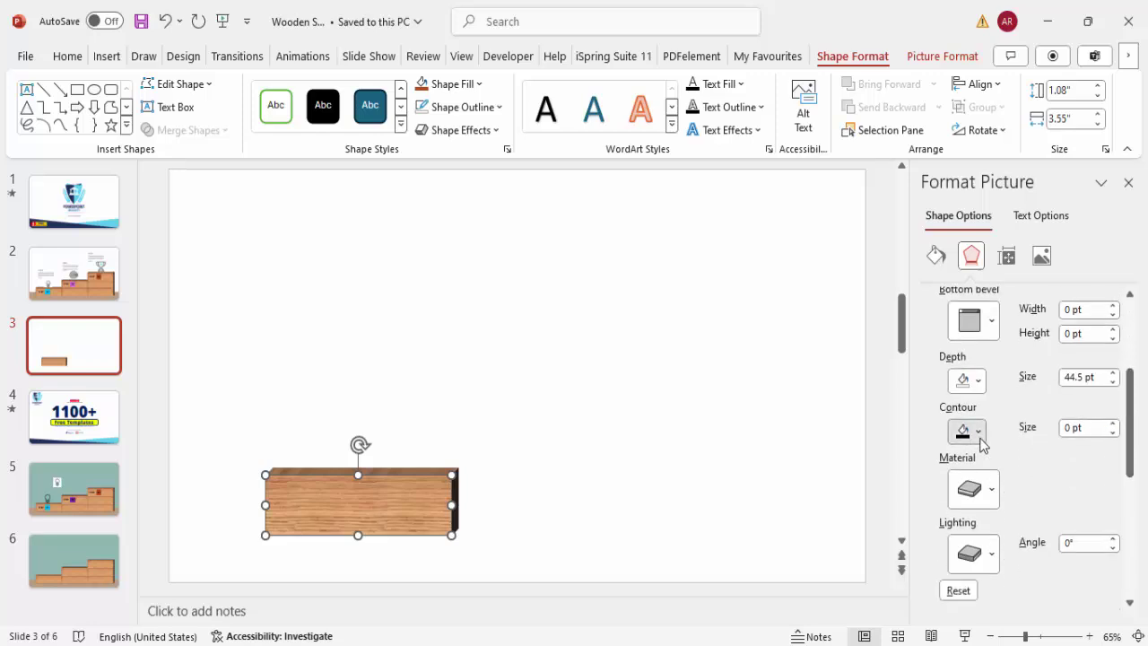
click(981, 433)
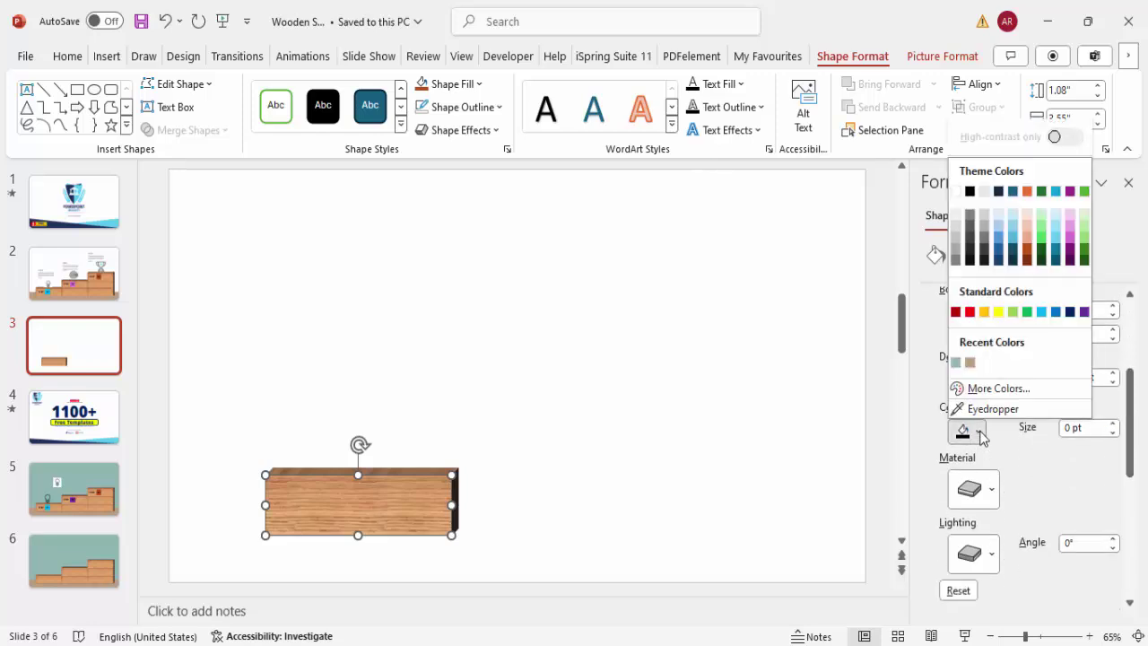
click(956, 191)
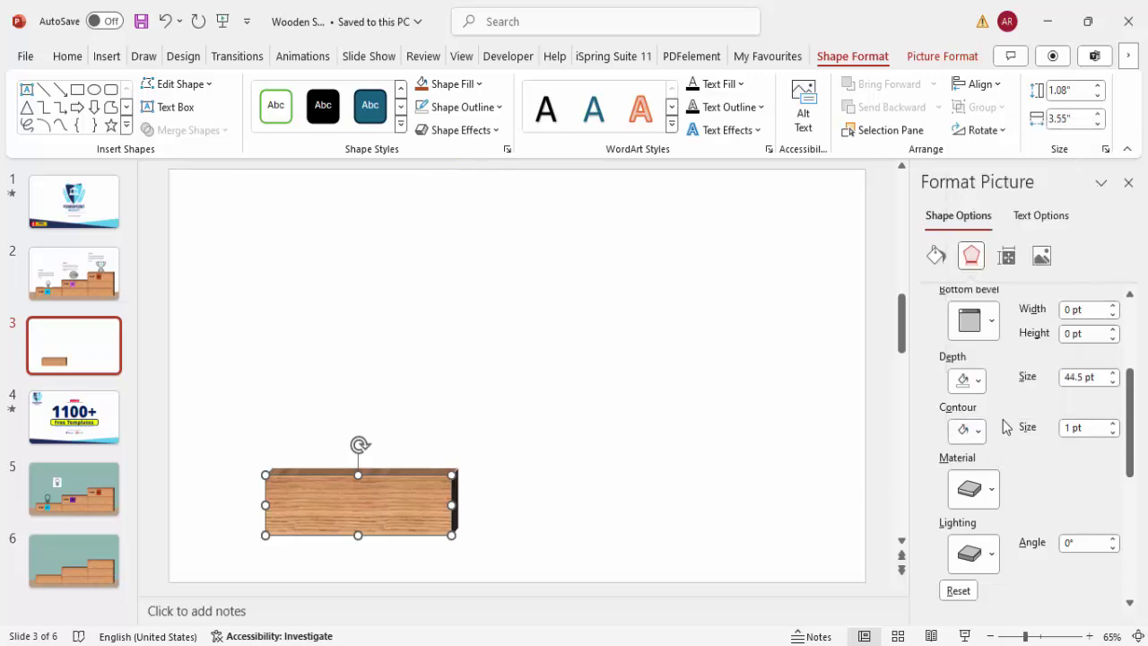
click(1112, 423)
click(1113, 424)
Reduce the white contour size to 1.5 pt and check the plank's look
click(577, 433)
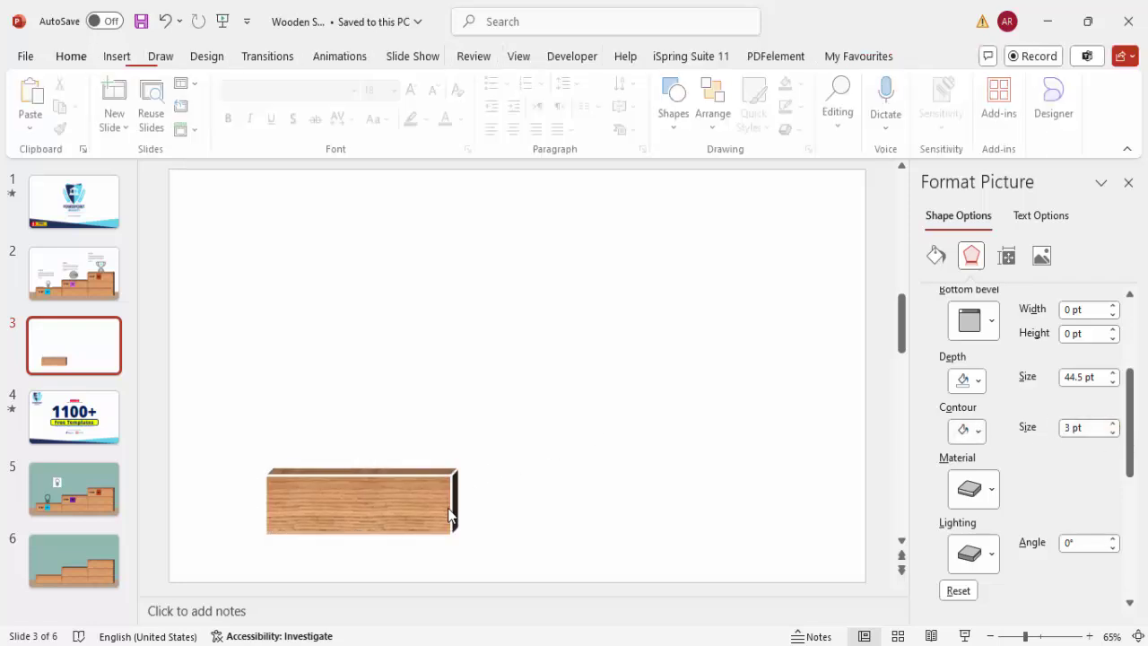
click(428, 493)
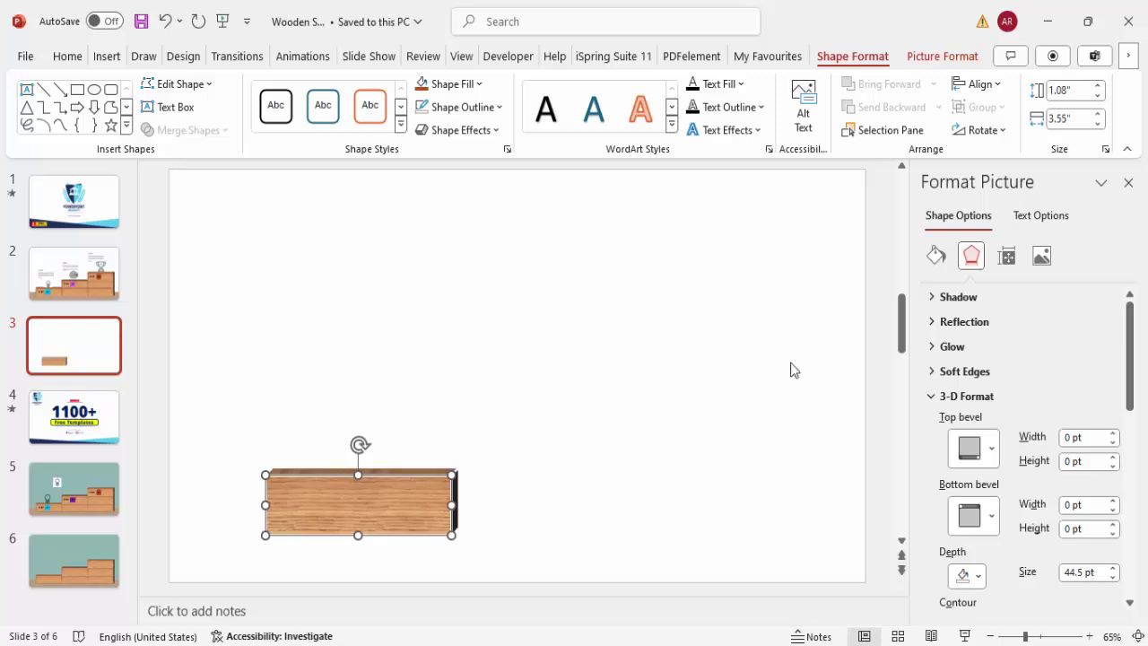
drag(1129, 388, 1128, 463)
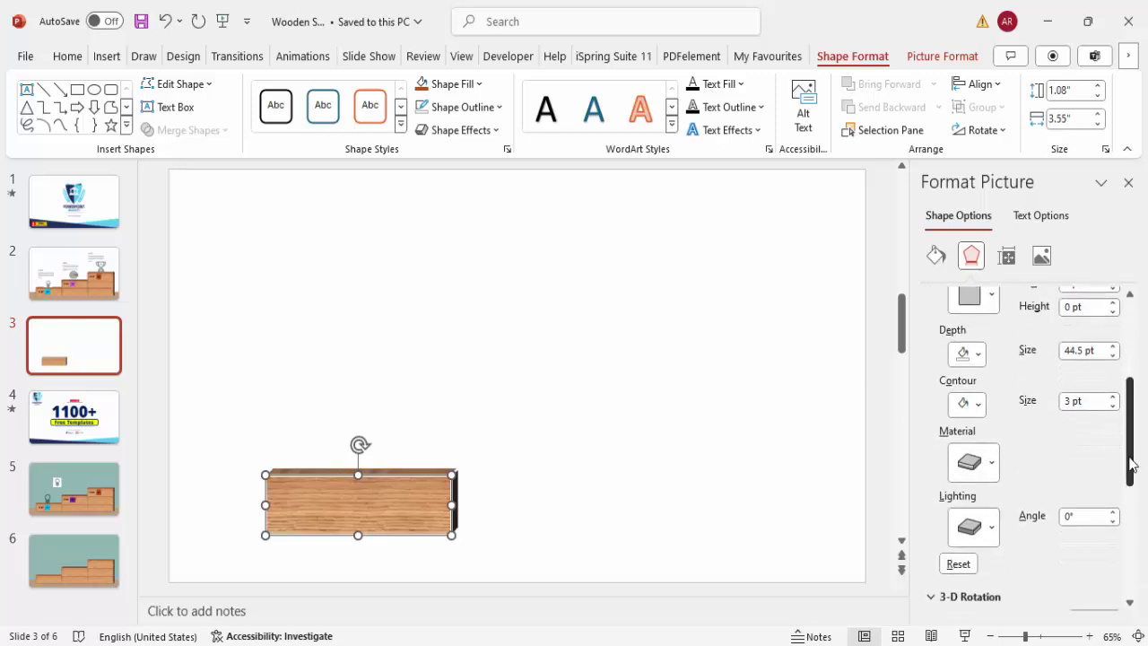
click(1112, 405)
click(1112, 405)
click(1113, 406)
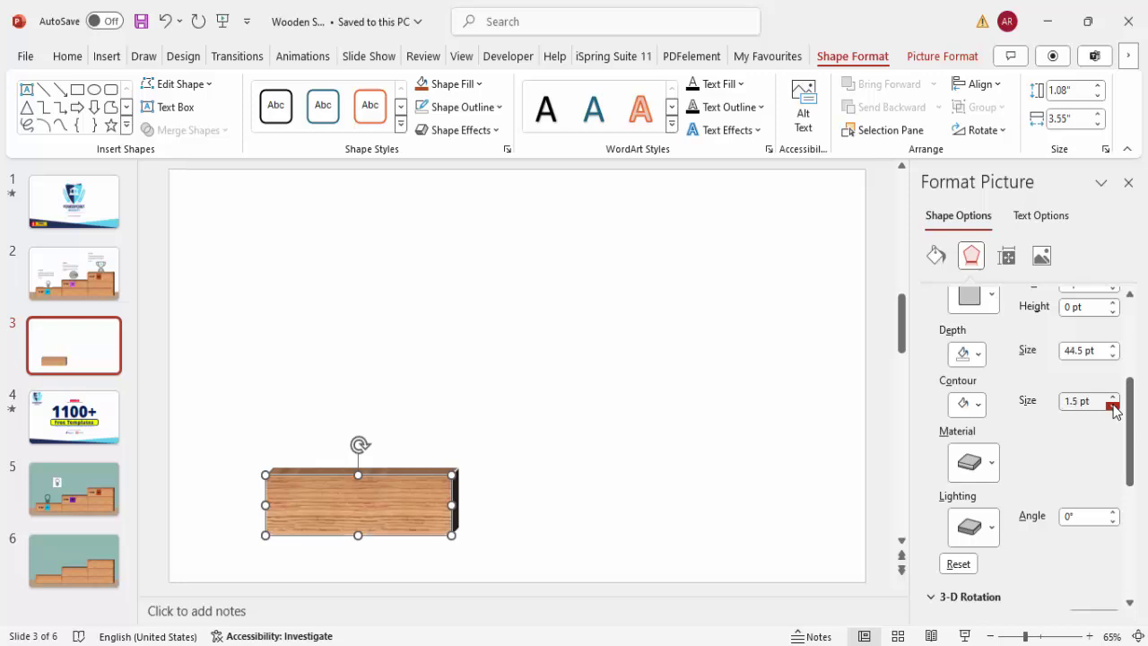
click(558, 459)
click(368, 504)
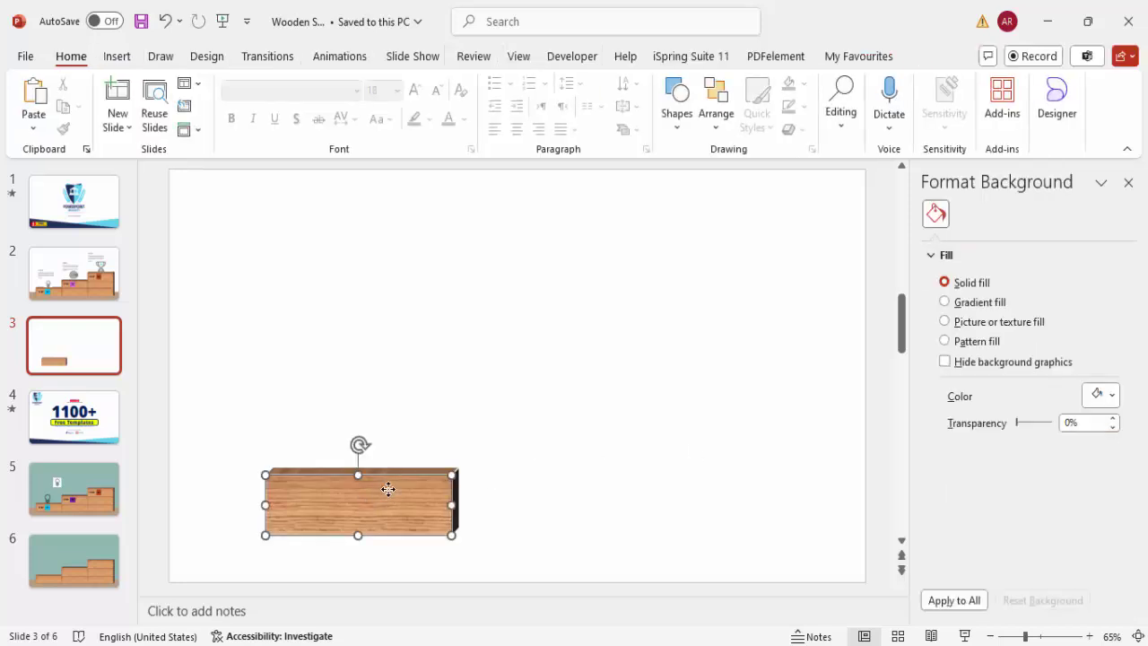
Duplicate the plank twice into a row of three and move the row up
mouse_move(379, 504)
mouse_down()
mouse_move(367, 502)
mouse_move(388, 500)
mouse_up()
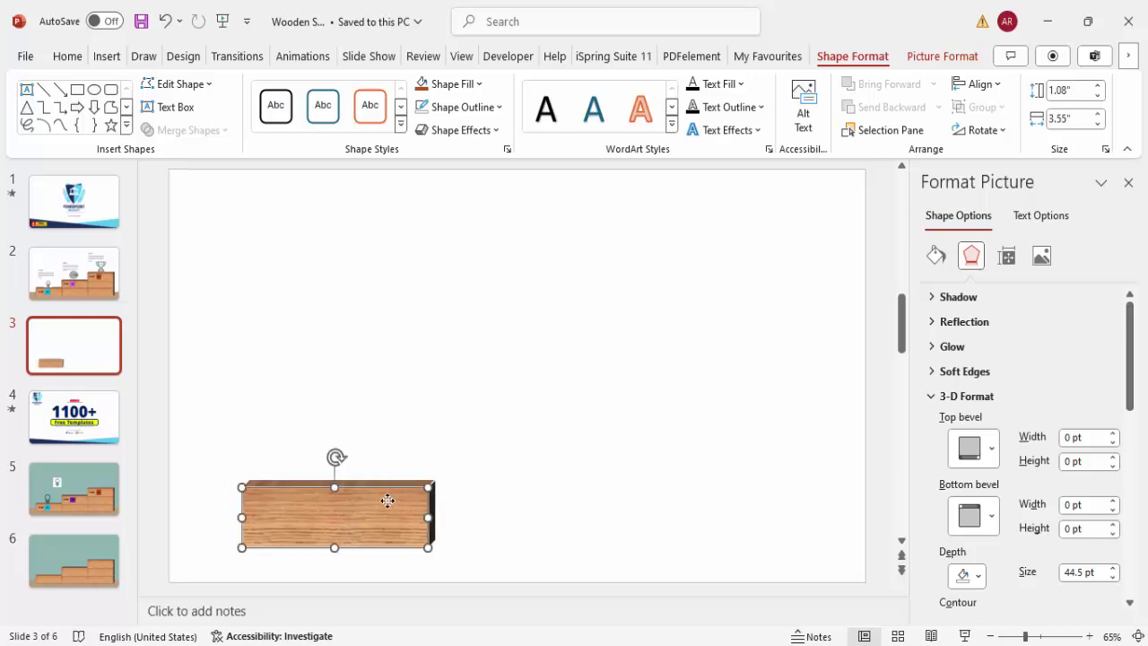
drag(387, 500, 542, 503)
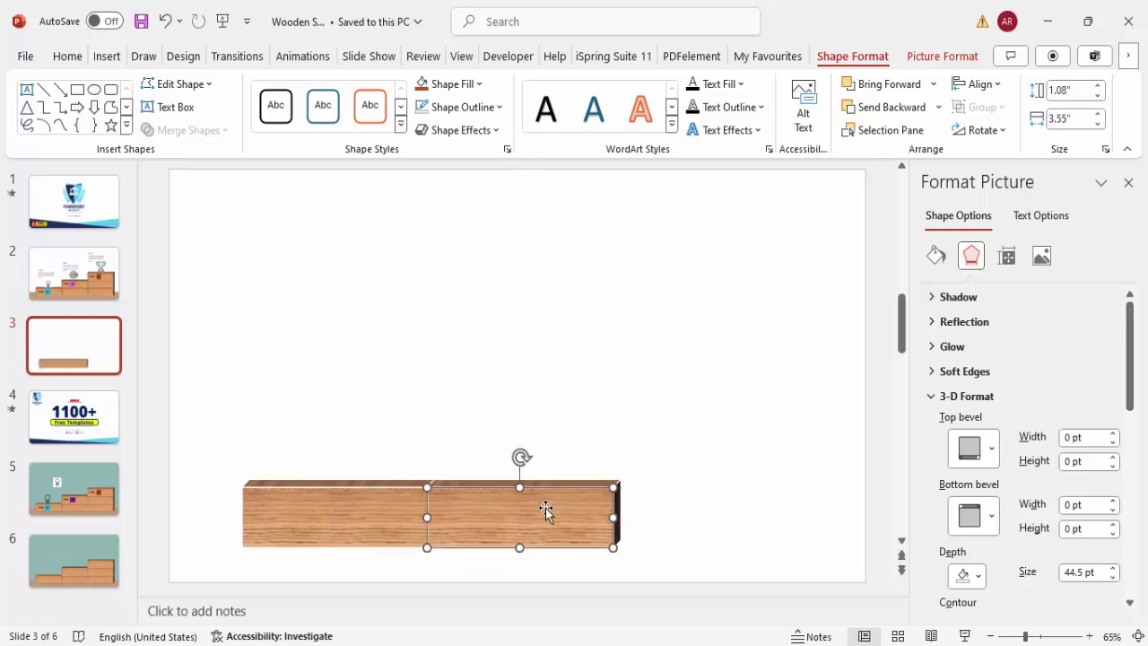
key(ctrl+d)
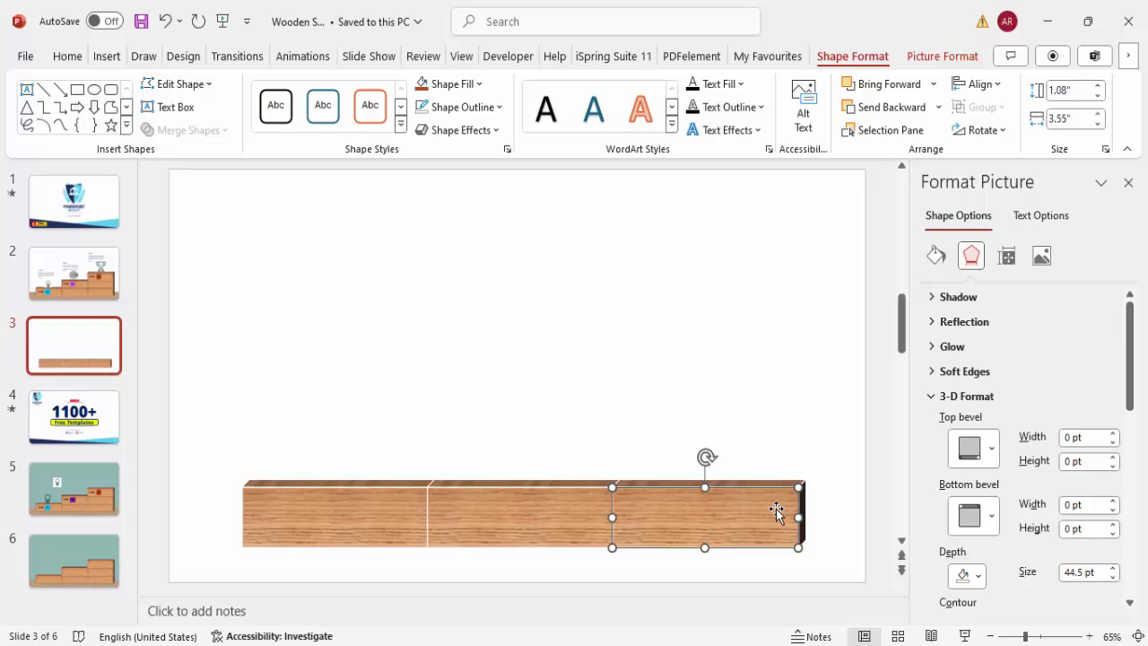
shift+click(580, 512)
shift+click(366, 530)
drag(699, 524, 695, 481)
click(684, 357)
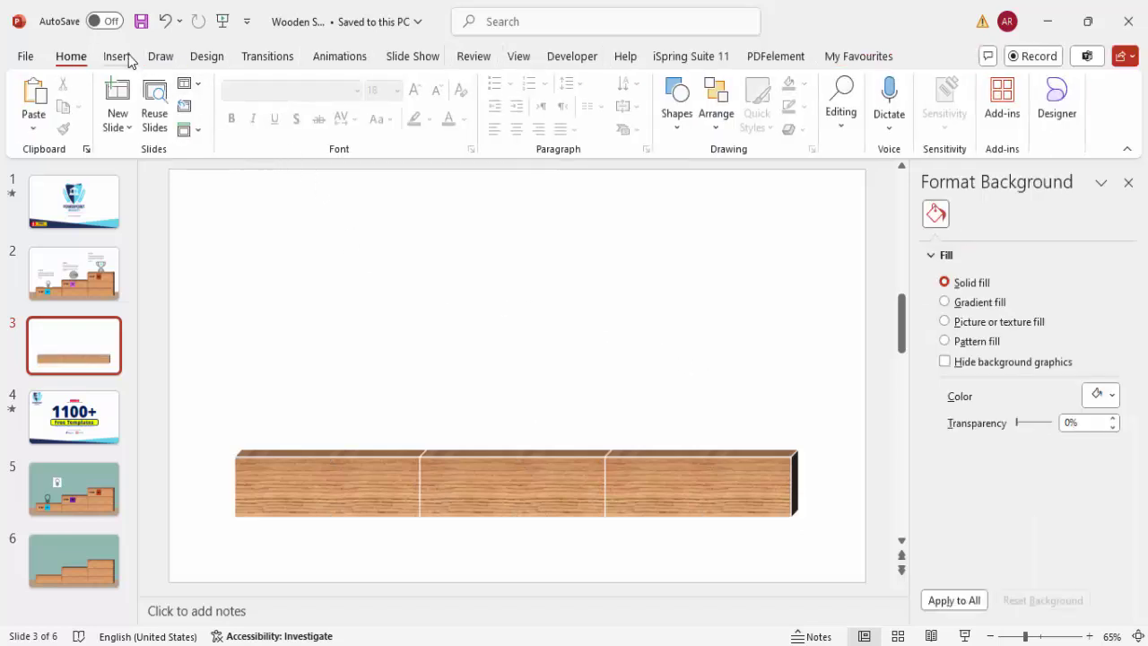
Draw an outline-free tan rectangle across the bottom of the slide
click(116, 55)
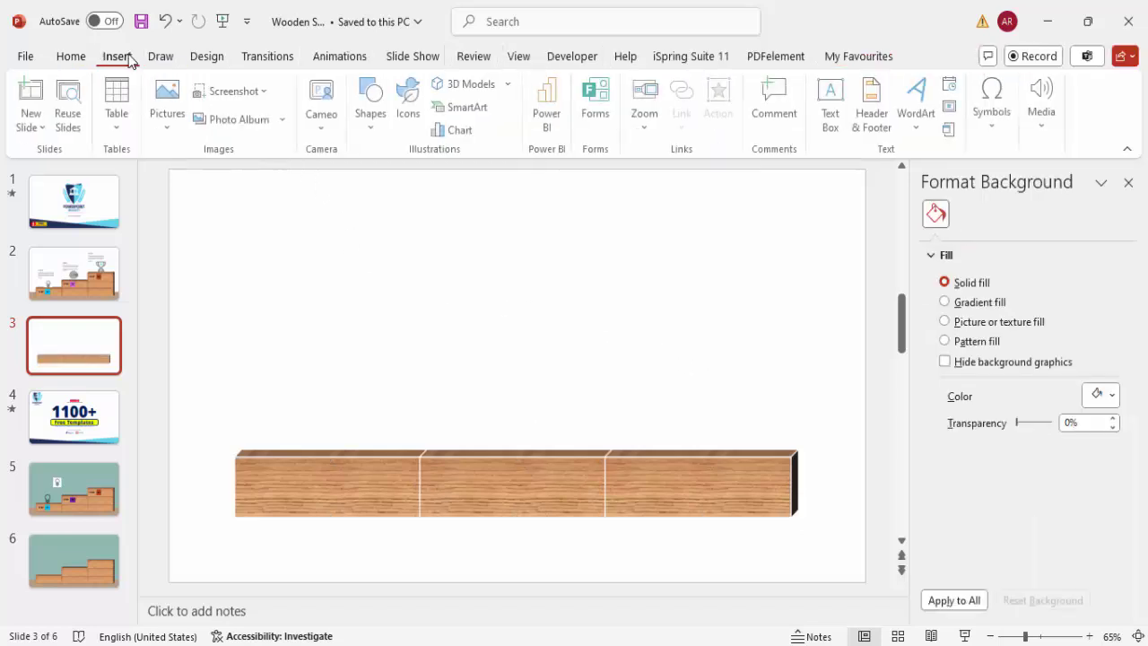
click(375, 135)
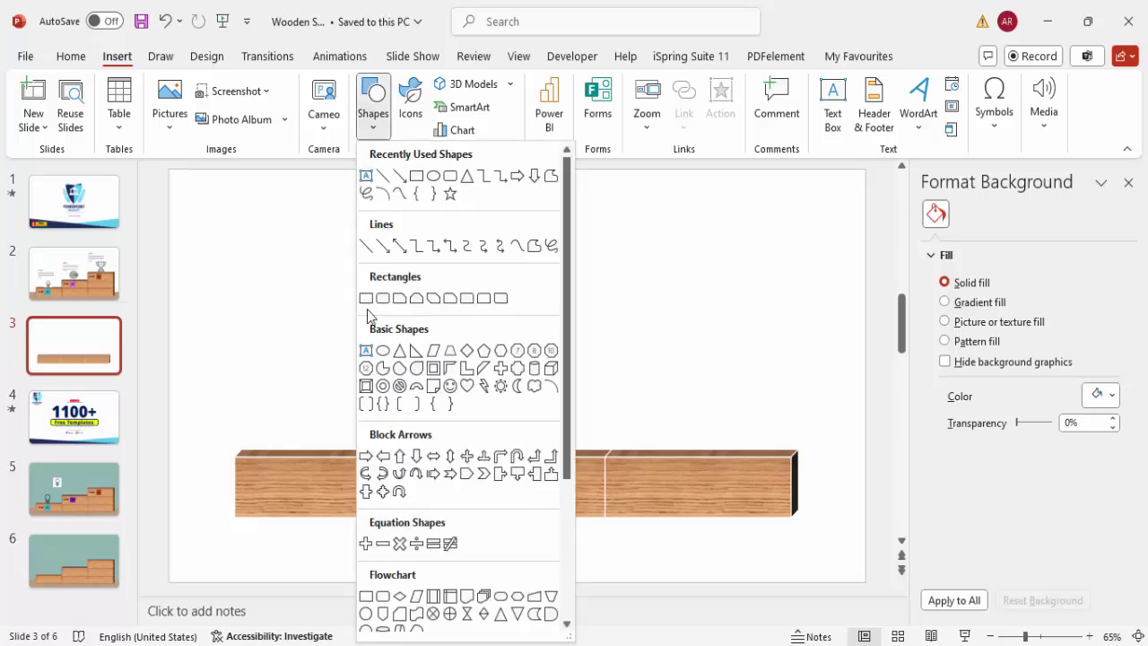
click(366, 299)
drag(167, 479, 866, 583)
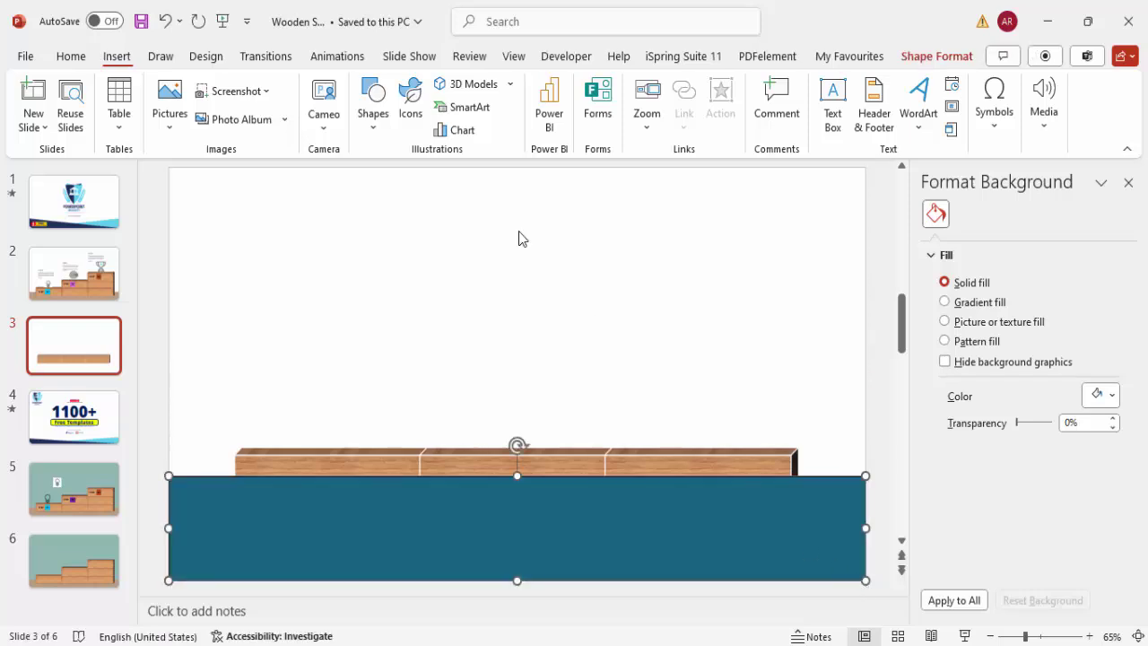
click(487, 112)
click(492, 395)
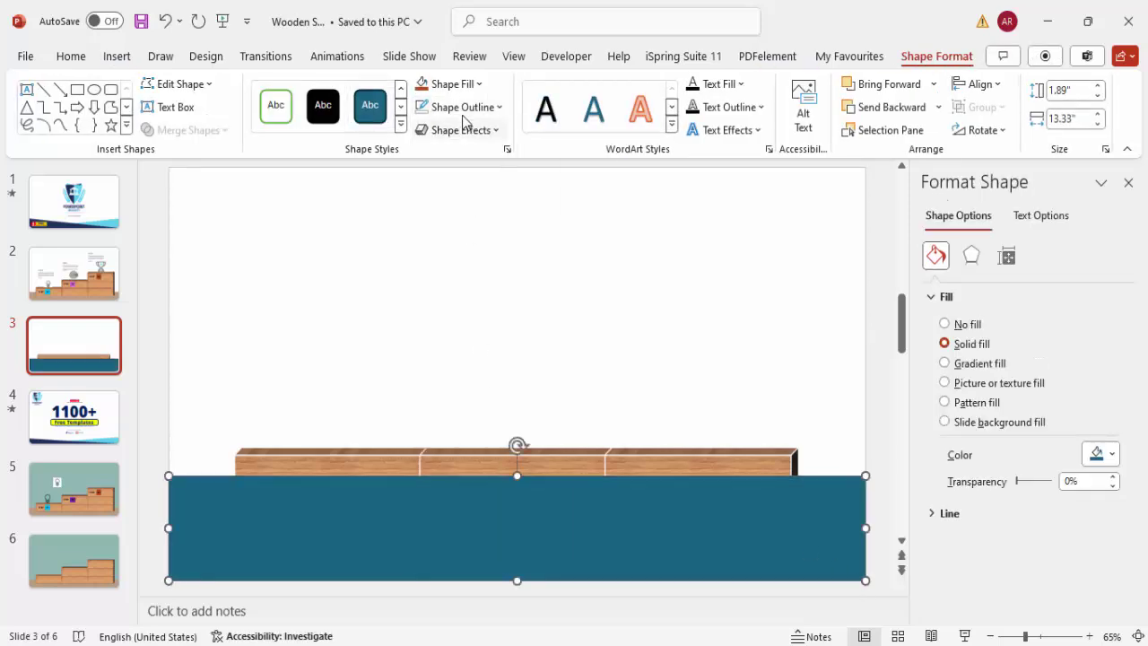
click(476, 86)
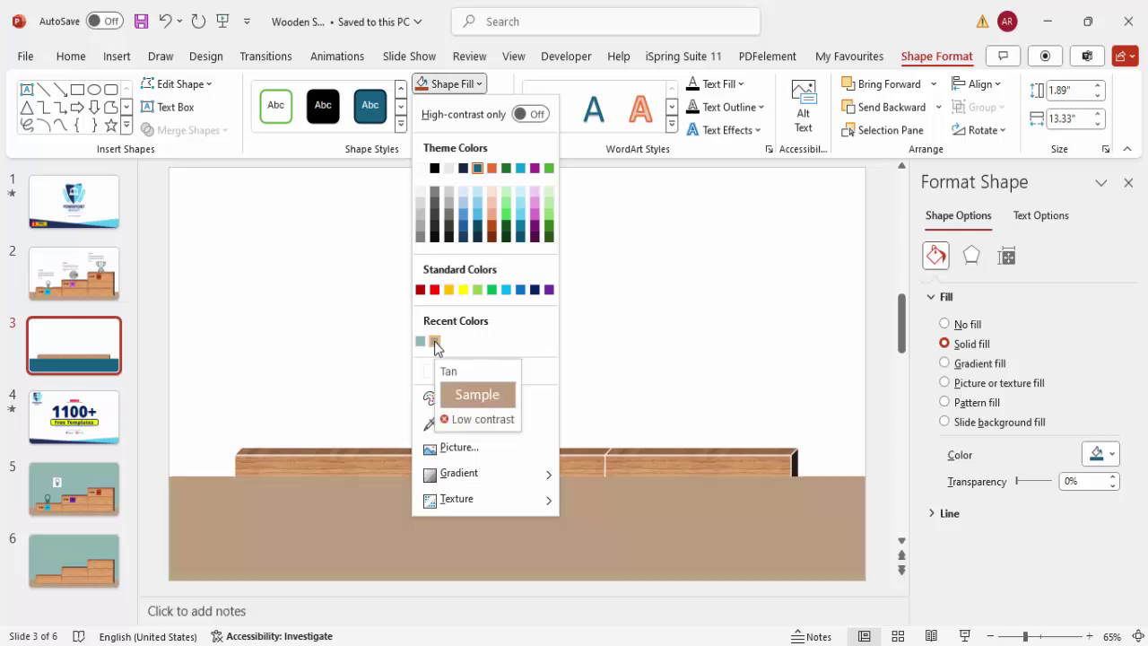
click(436, 343)
Send the tan floor to the back and lower the three blocks onto it
click(938, 113)
click(898, 154)
click(754, 252)
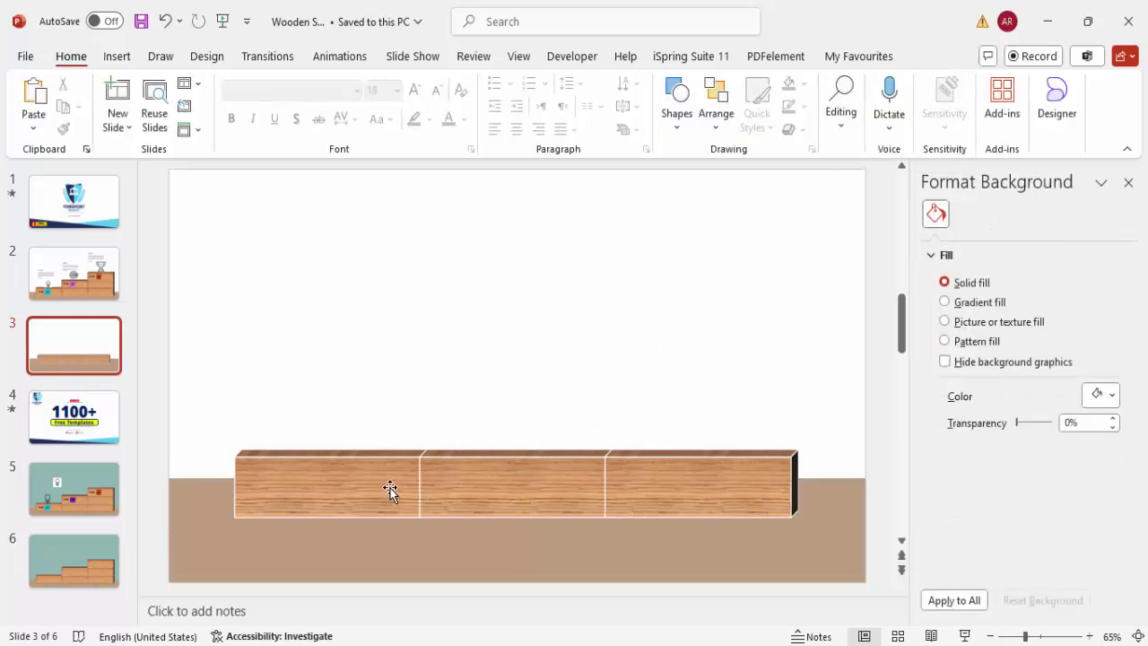
click(389, 489)
shift+click(511, 483)
shift+click(689, 484)
drag(689, 484, 689, 492)
Copy the middle and right blocks upward to form the second tier
click(684, 333)
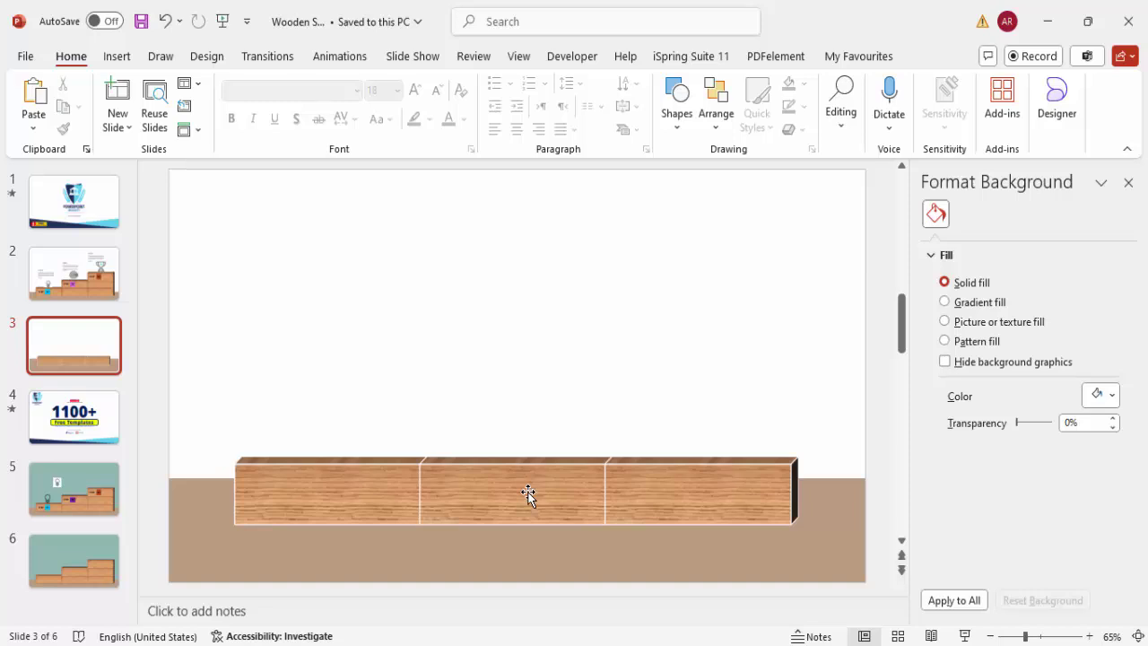
click(528, 492)
shift+click(664, 488)
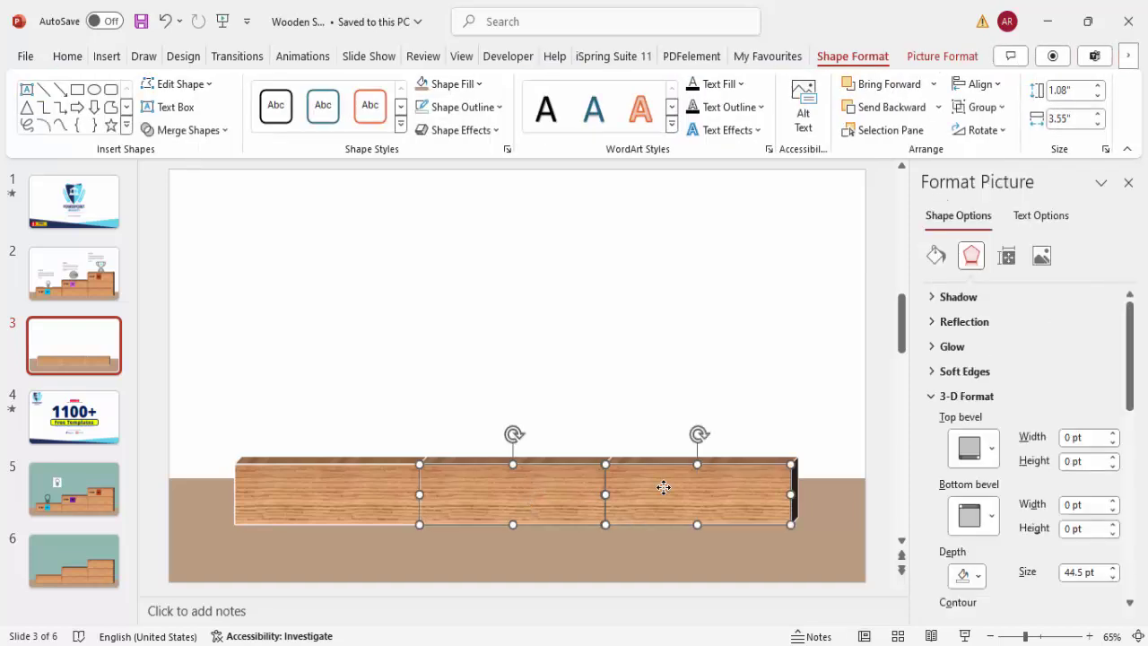
drag(661, 494, 662, 431)
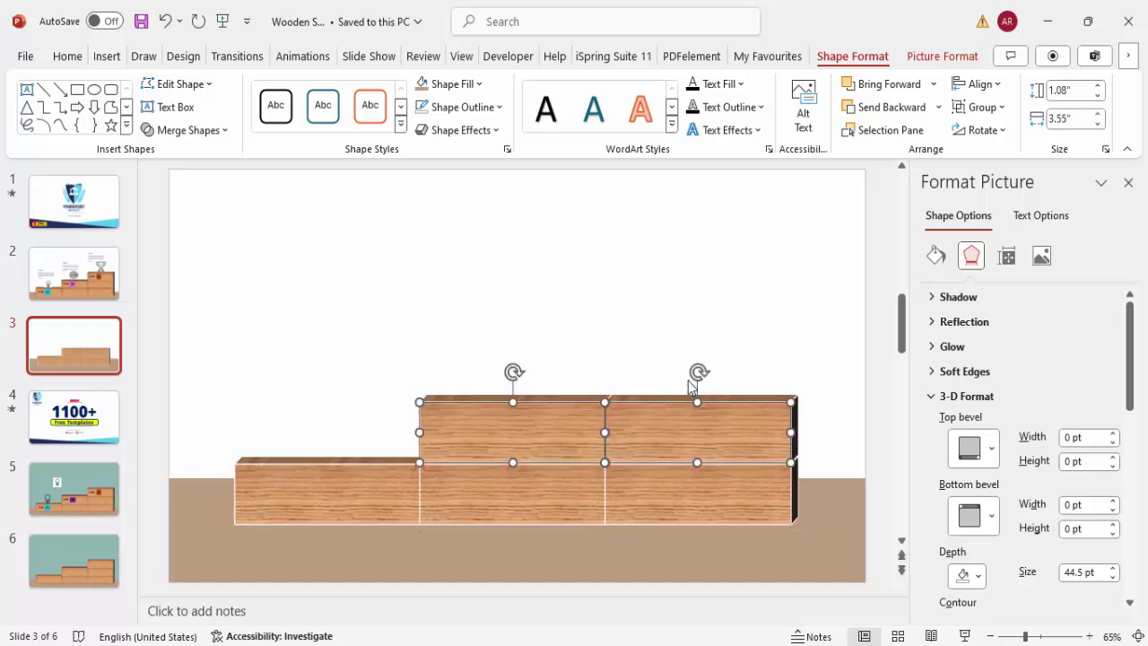
key(ctrl+Up)
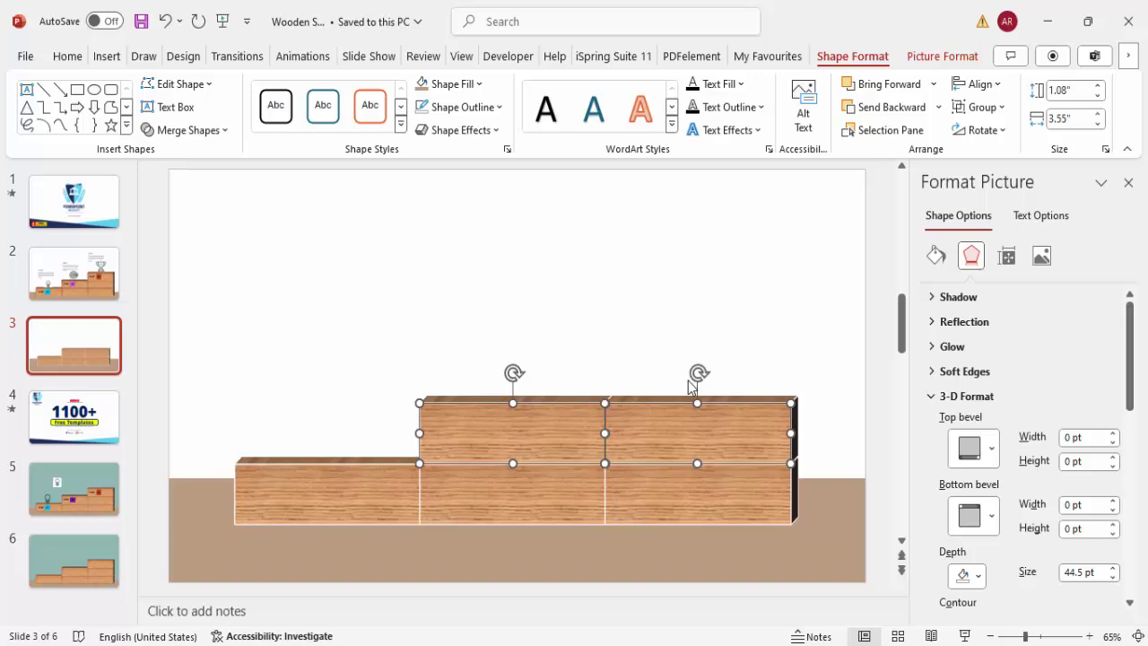
Copy the right upper block up as the third tier, comparing with slide 2
click(613, 331)
click(668, 433)
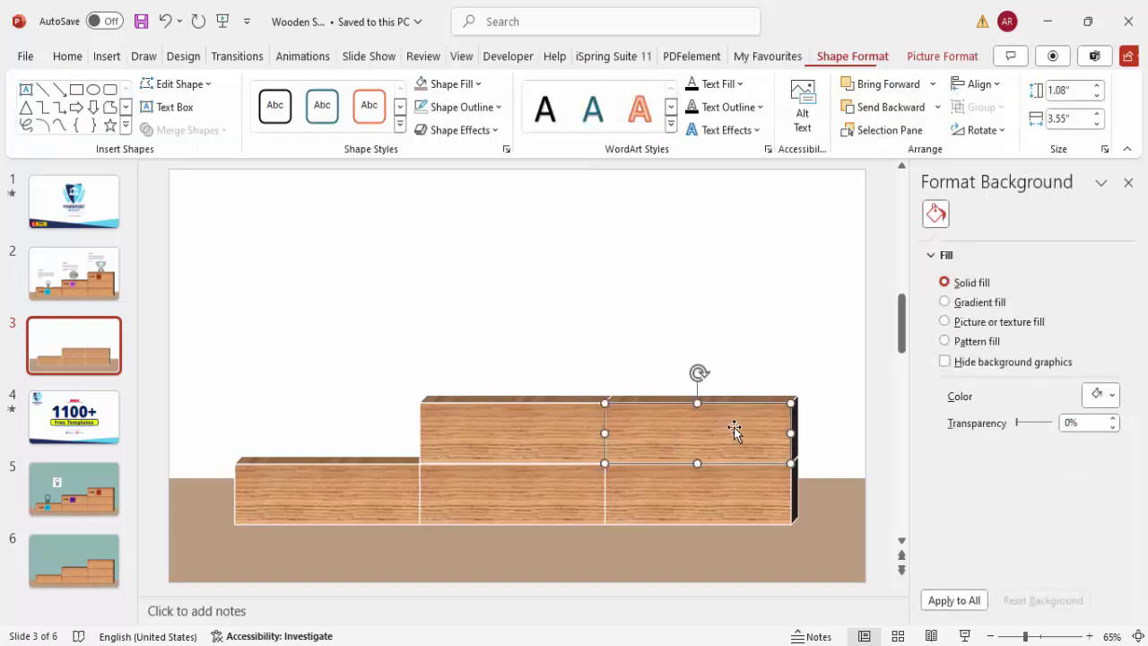
drag(709, 438, 713, 363)
key(ctrl+Down)
key(ctrl+Down)
key(ctrl+Down)
key(ctrl+Down)
key(ctrl+Down)
key(ctrl+Down)
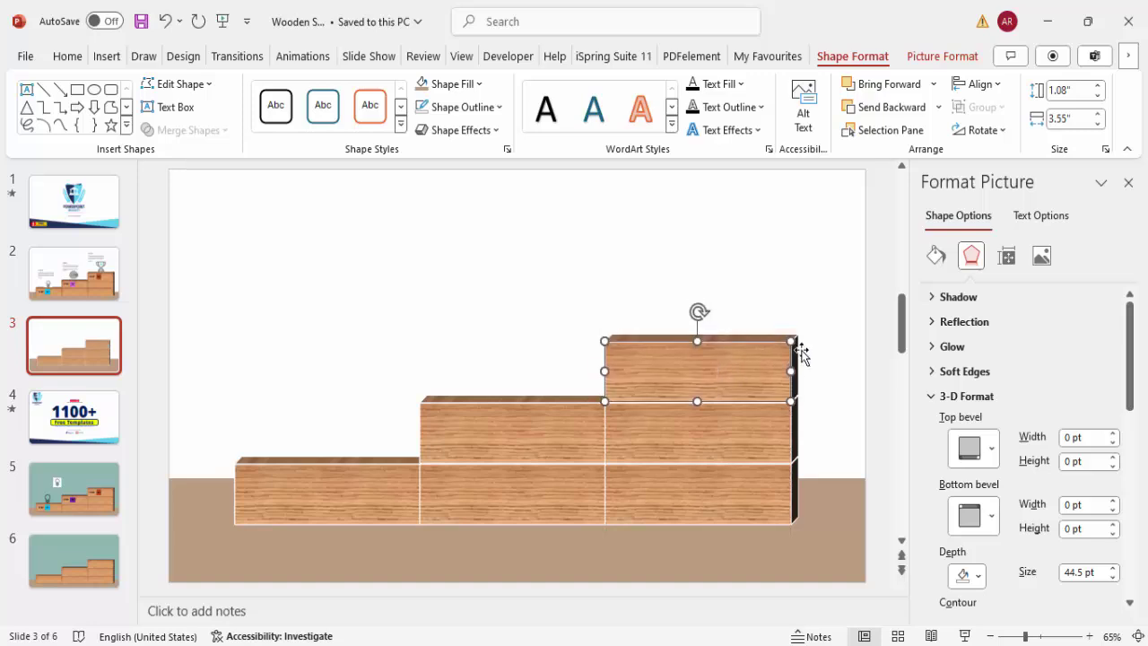
click(599, 314)
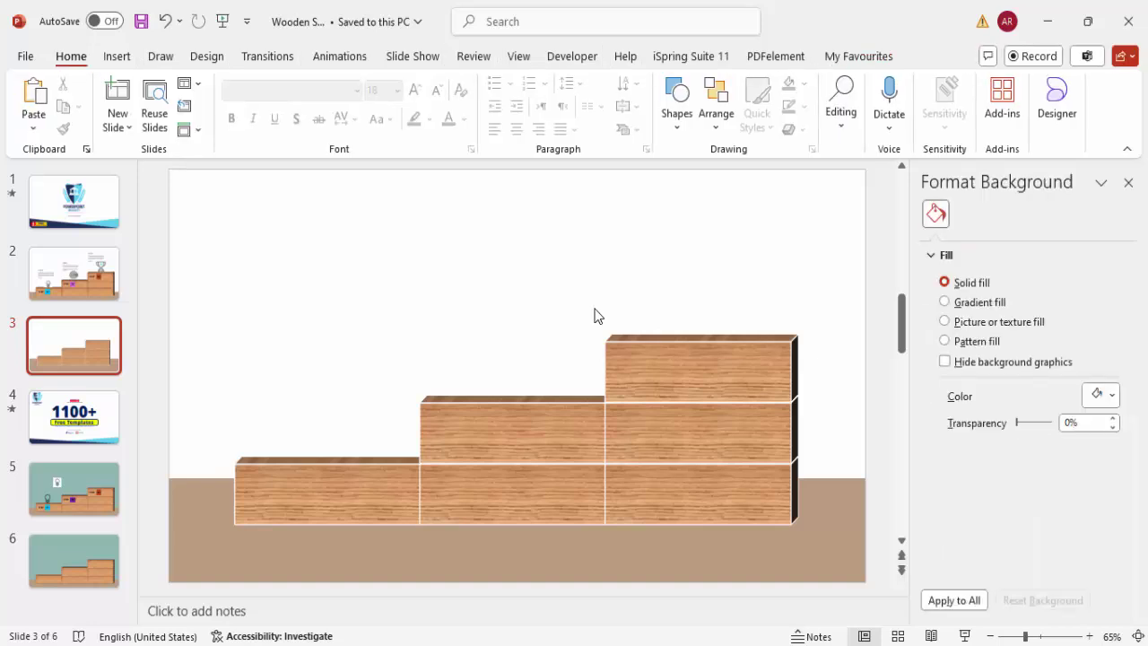
click(87, 288)
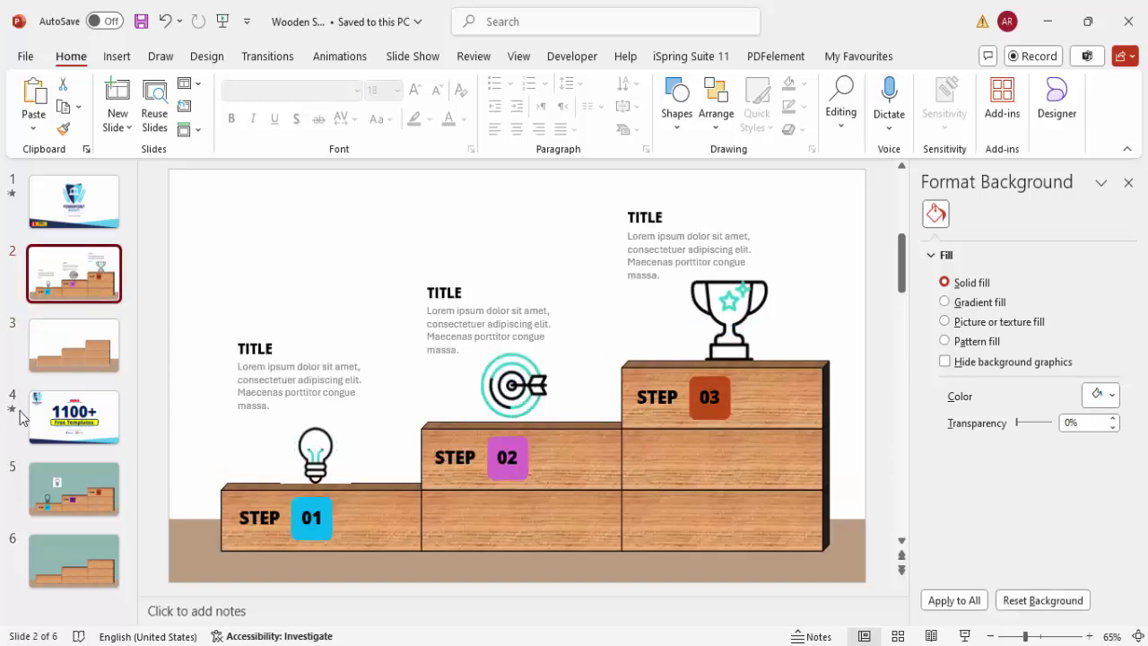
click(63, 348)
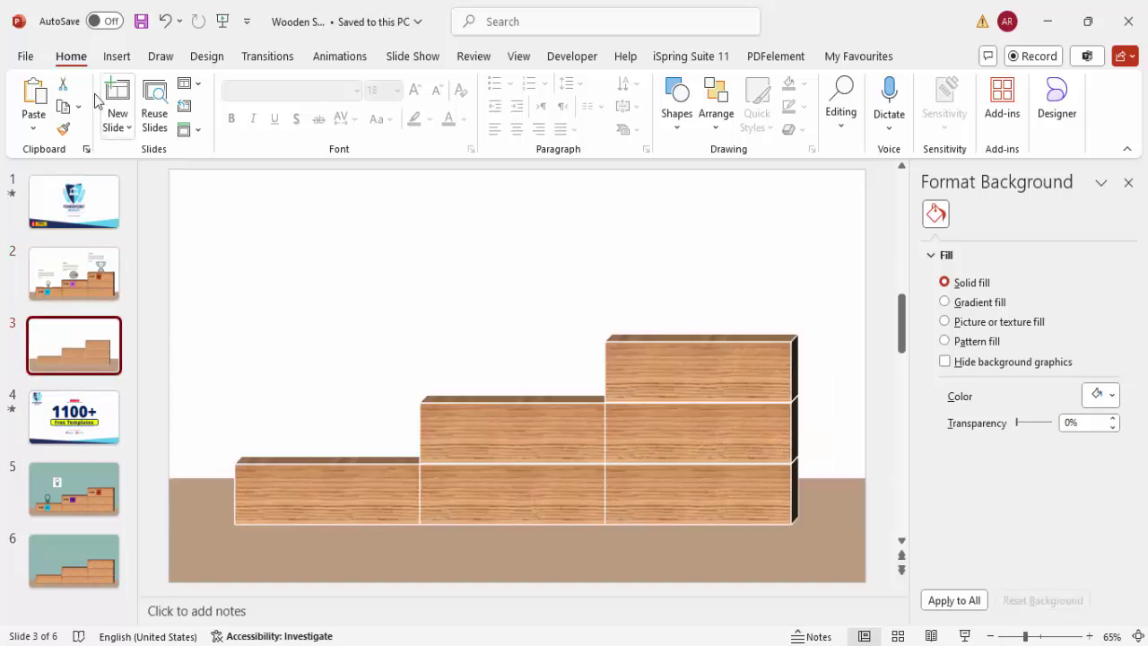
click(117, 55)
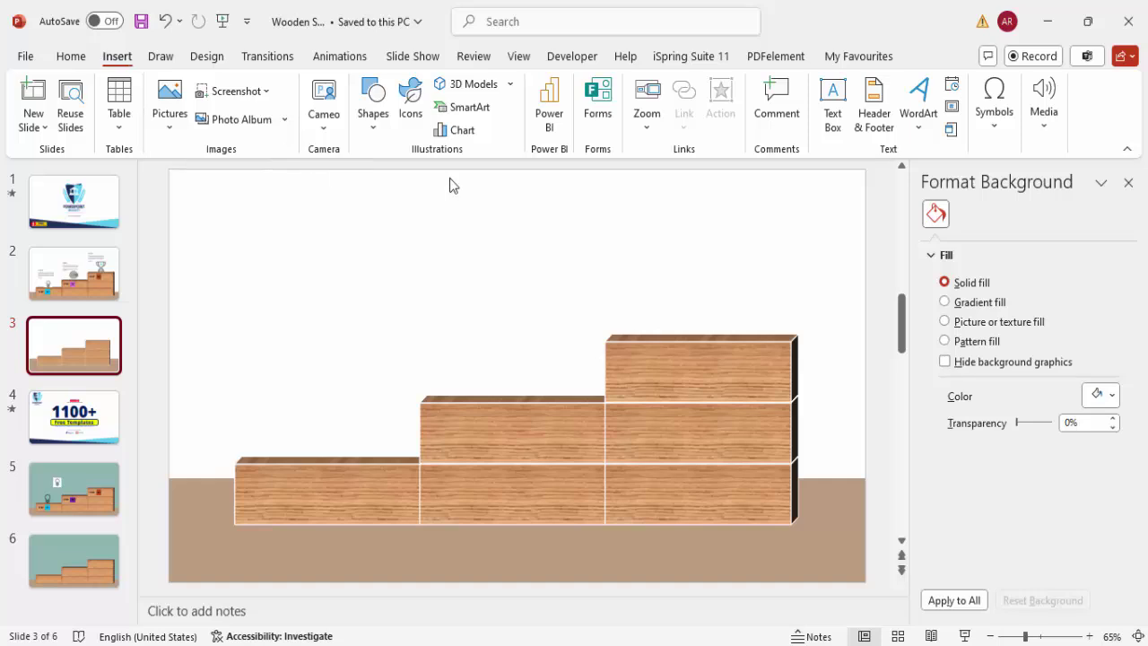
Add a 'STEP' text box in Open Sans Extrabold on the lowest block
click(832, 101)
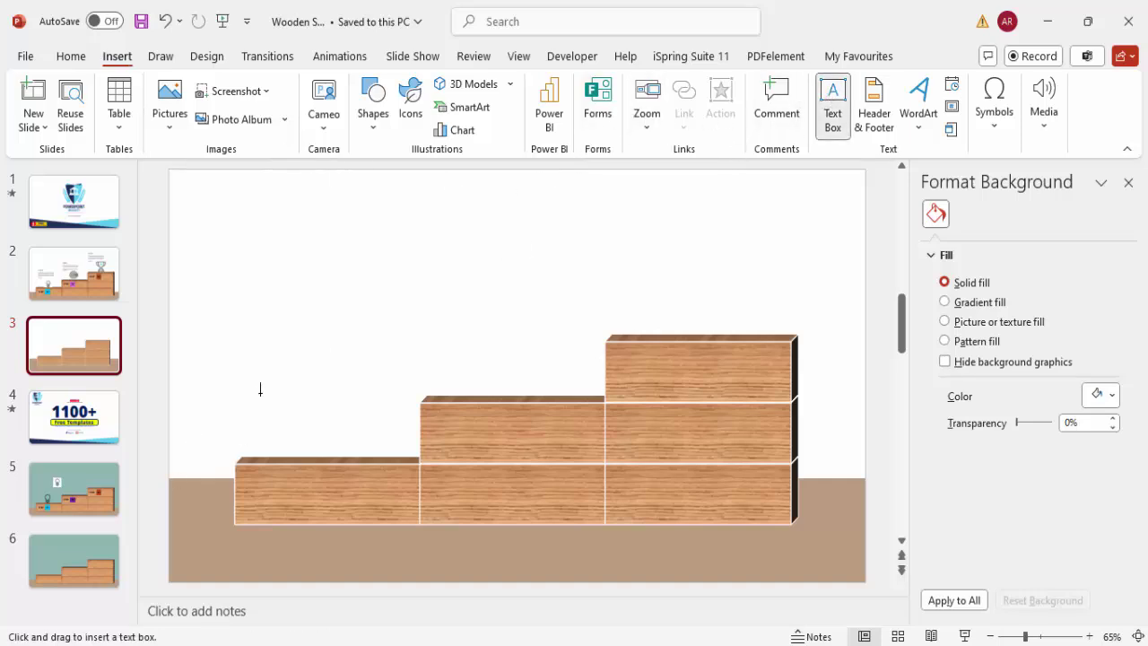
drag(274, 387, 360, 407)
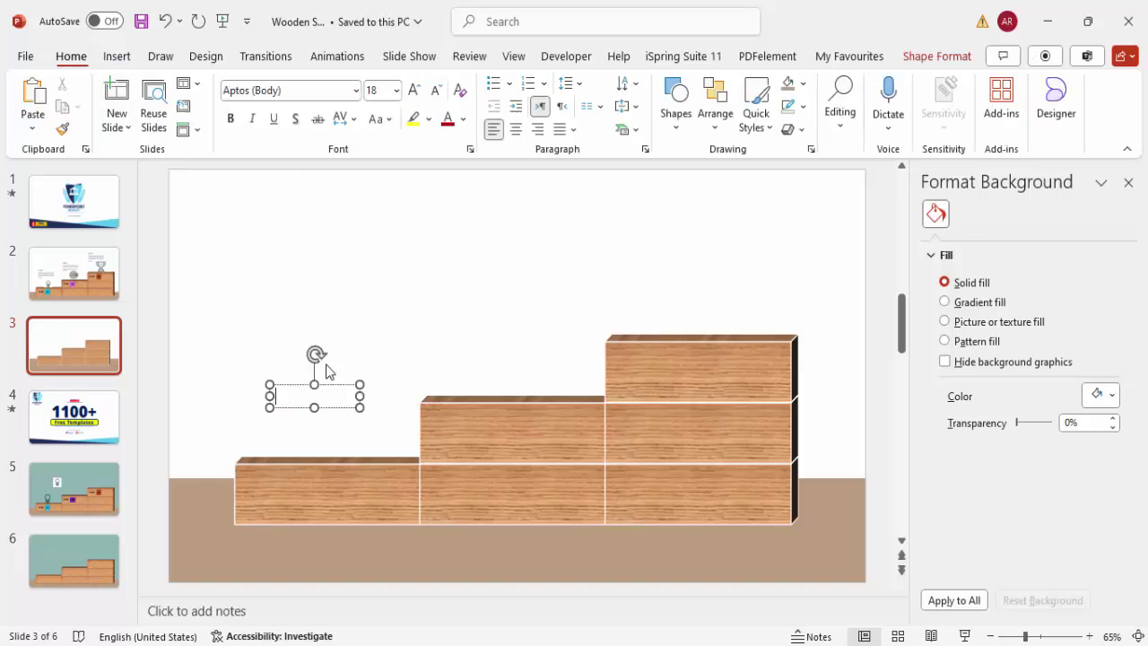
text(STEP)
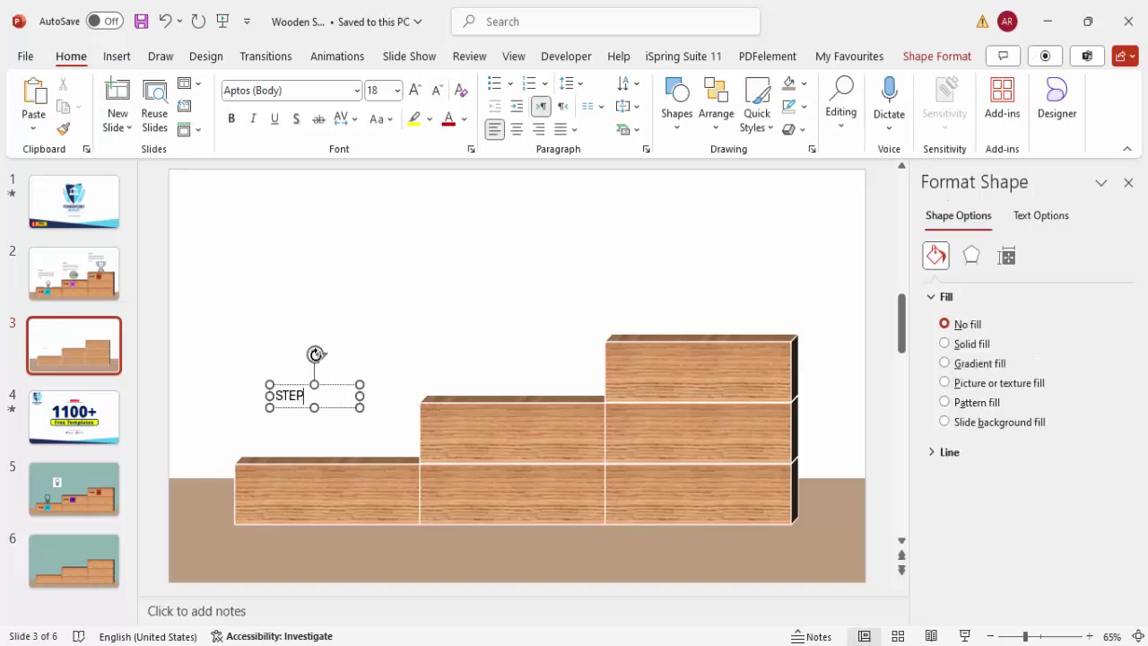
click(316, 93)
text(Open Sans )
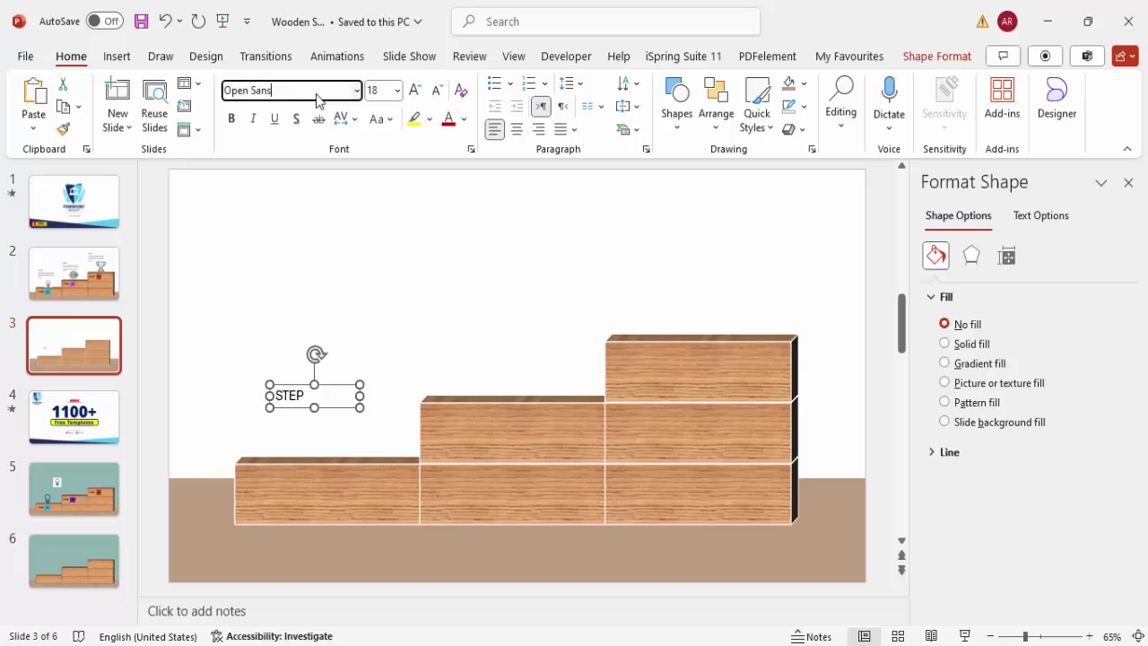
text(Extrabold)
key(Return)
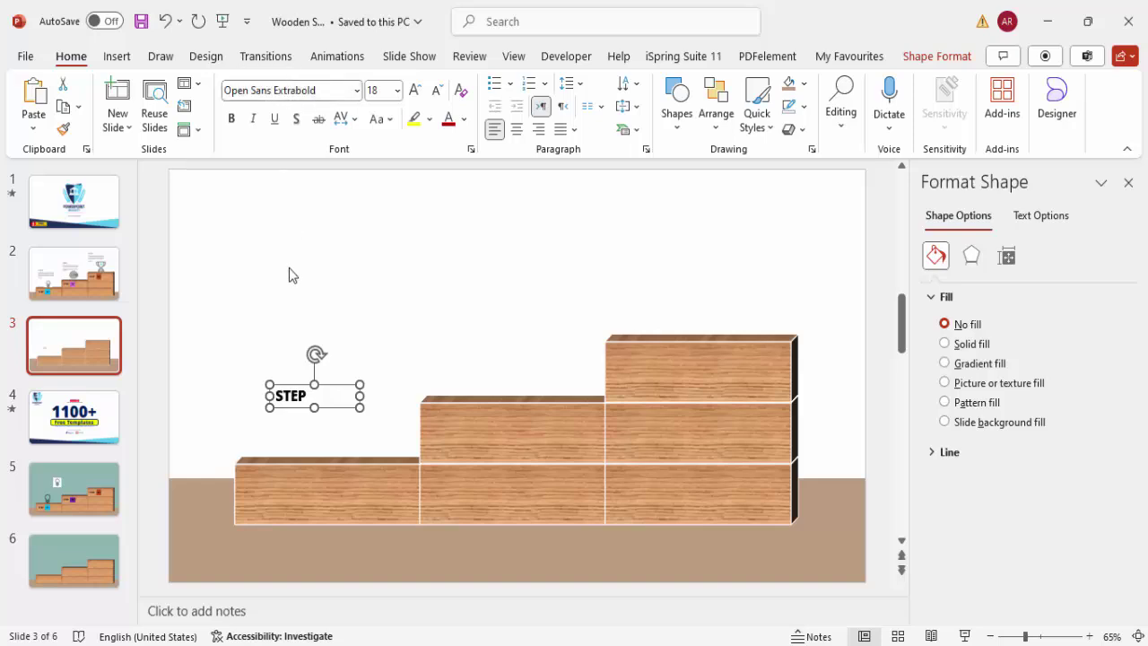
drag(330, 385, 314, 481)
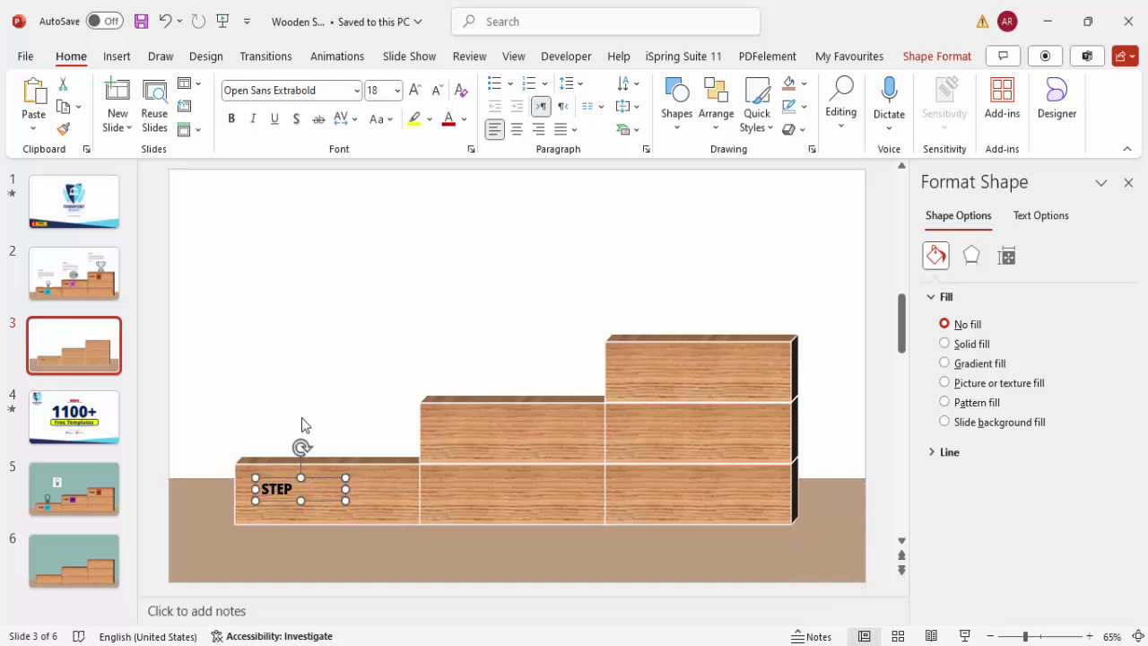
drag(347, 490, 335, 337)
Duplicate it as a centred, enlarged '01' label above the staircase
key(ctrl+d)
double_click(307, 341)
text(01)
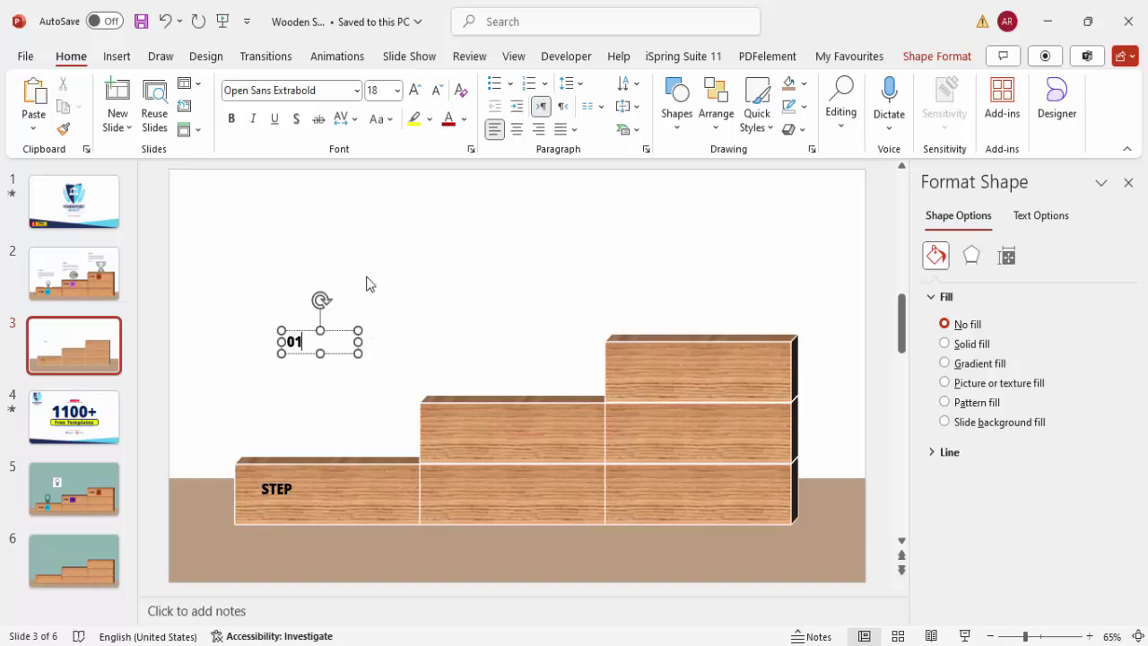
click(357, 323)
click(515, 129)
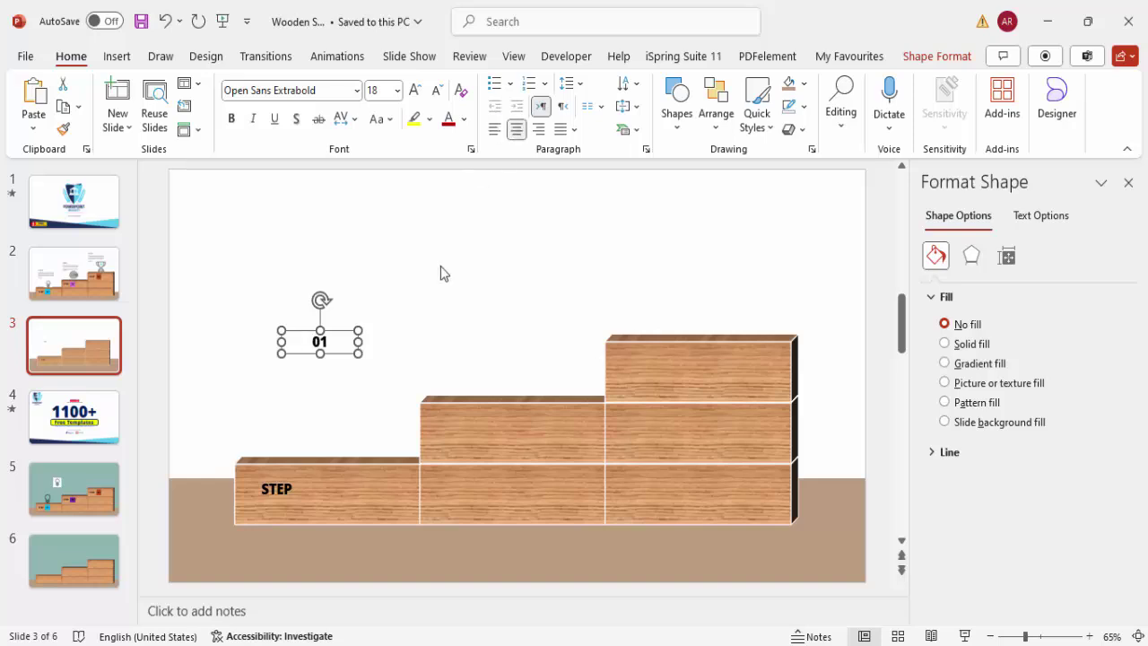
click(414, 90)
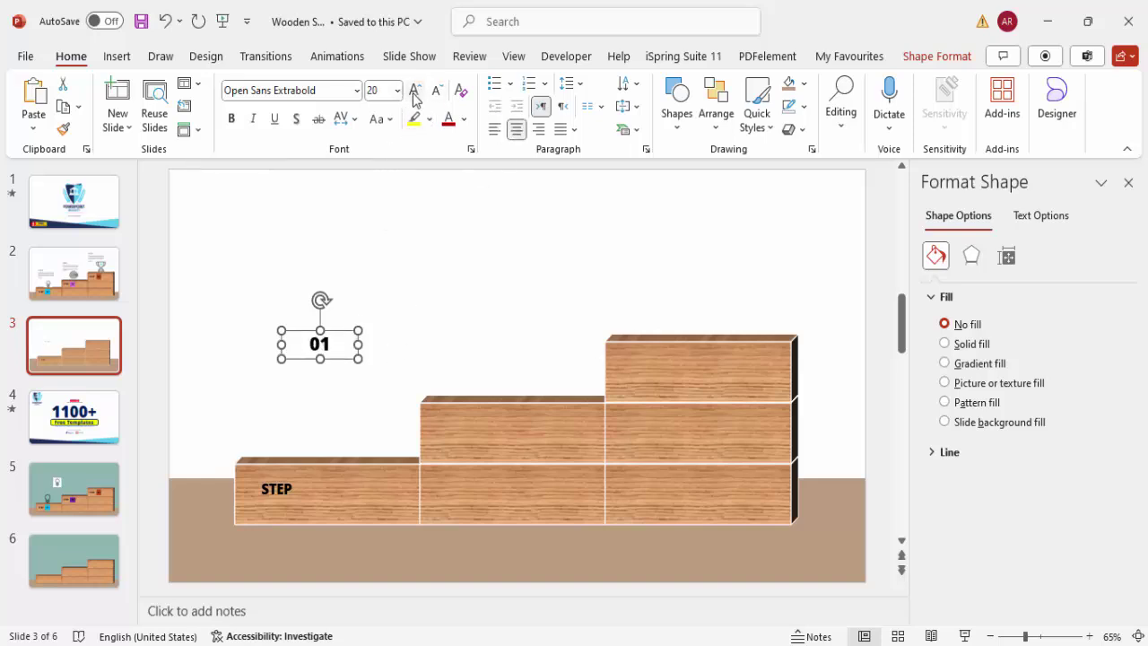
click(115, 58)
Draw an outline-free green rounded badge behind the 01 text
click(371, 131)
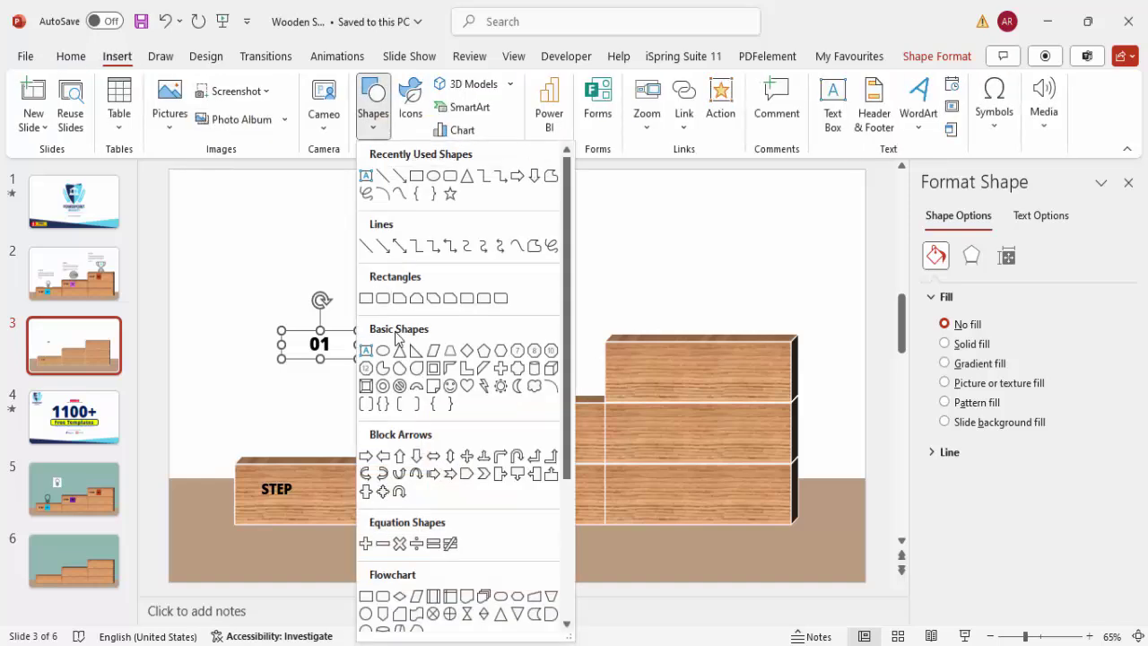
click(383, 299)
drag(307, 336, 342, 363)
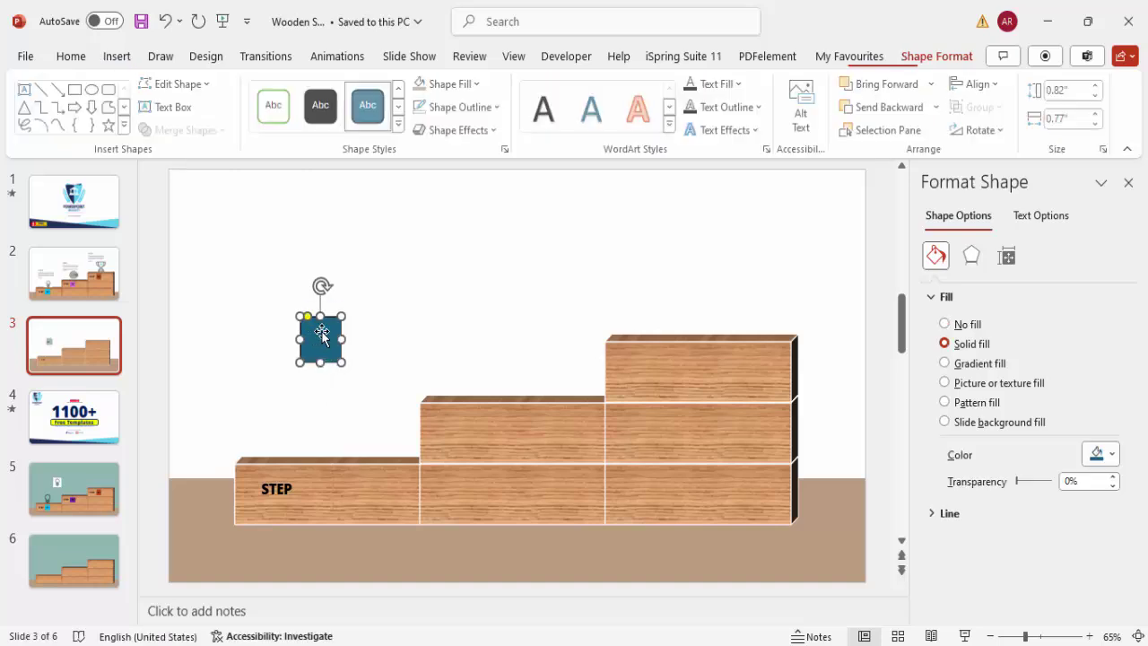
click(463, 107)
click(463, 393)
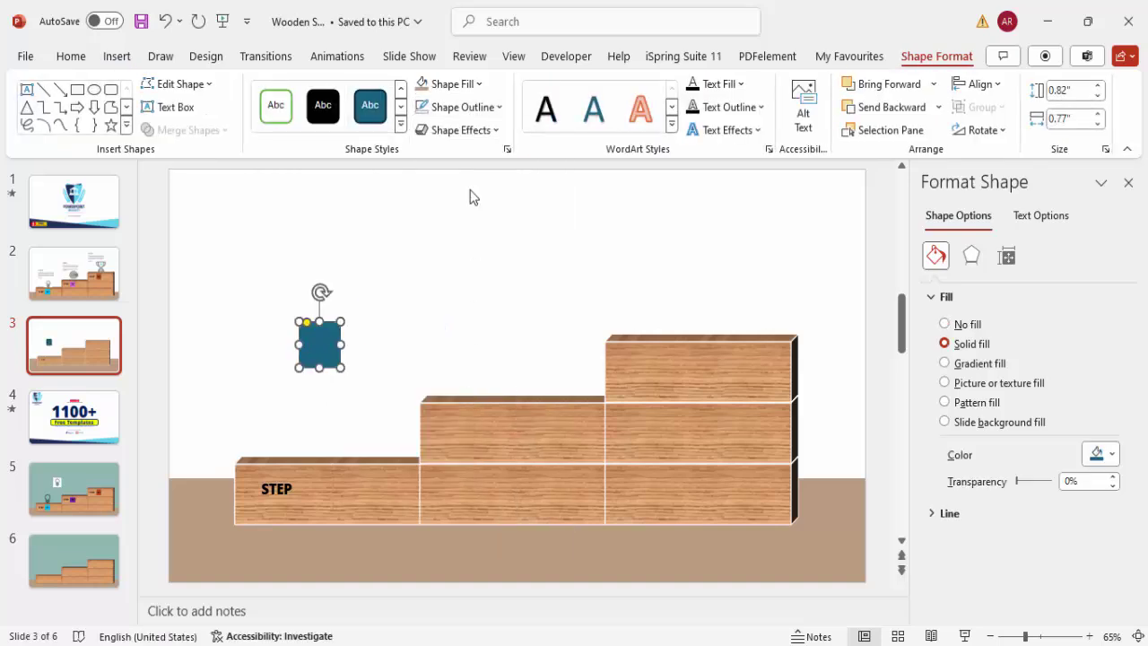
click(461, 83)
click(492, 288)
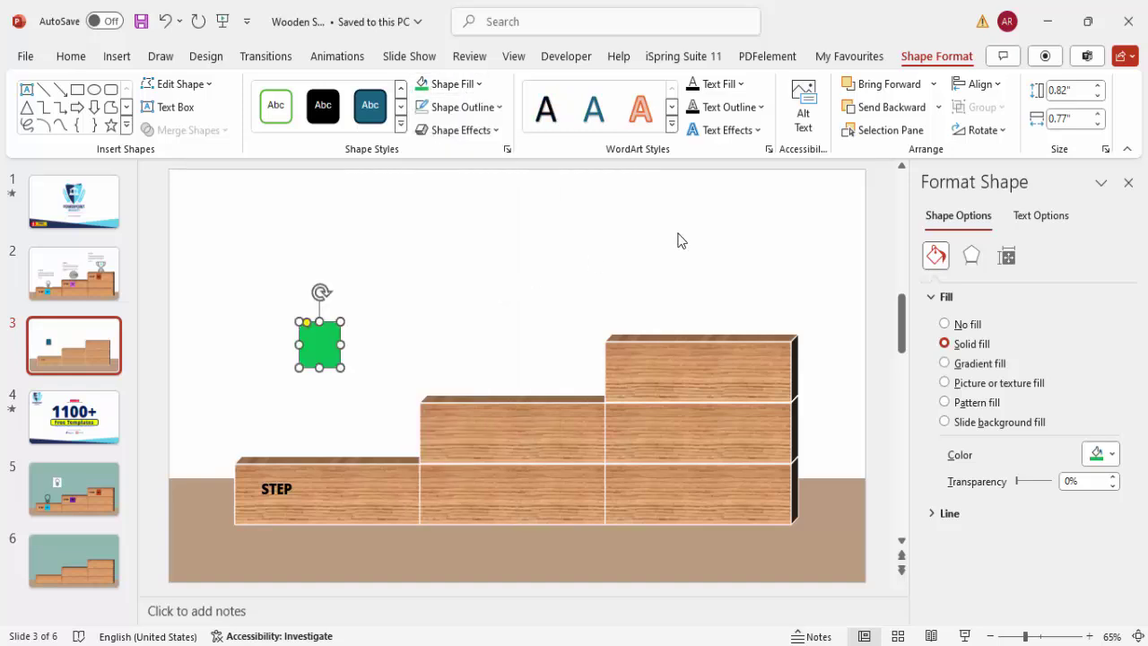
click(938, 108)
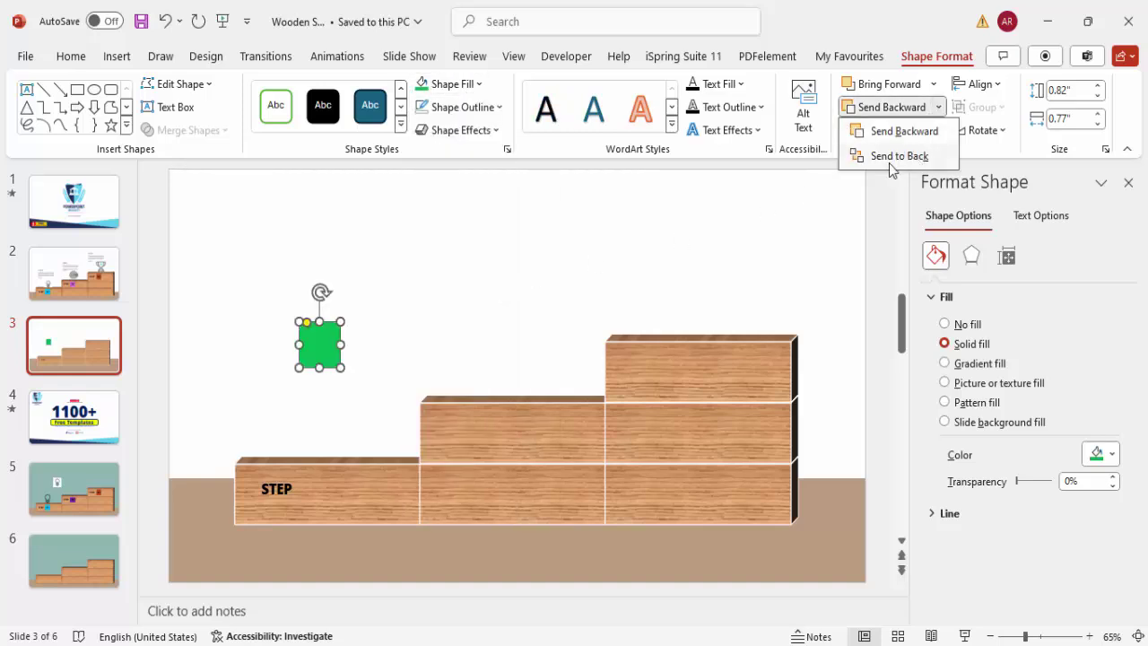
click(923, 156)
Narrow the 01 text box to fit the badge and make the number white
click(330, 329)
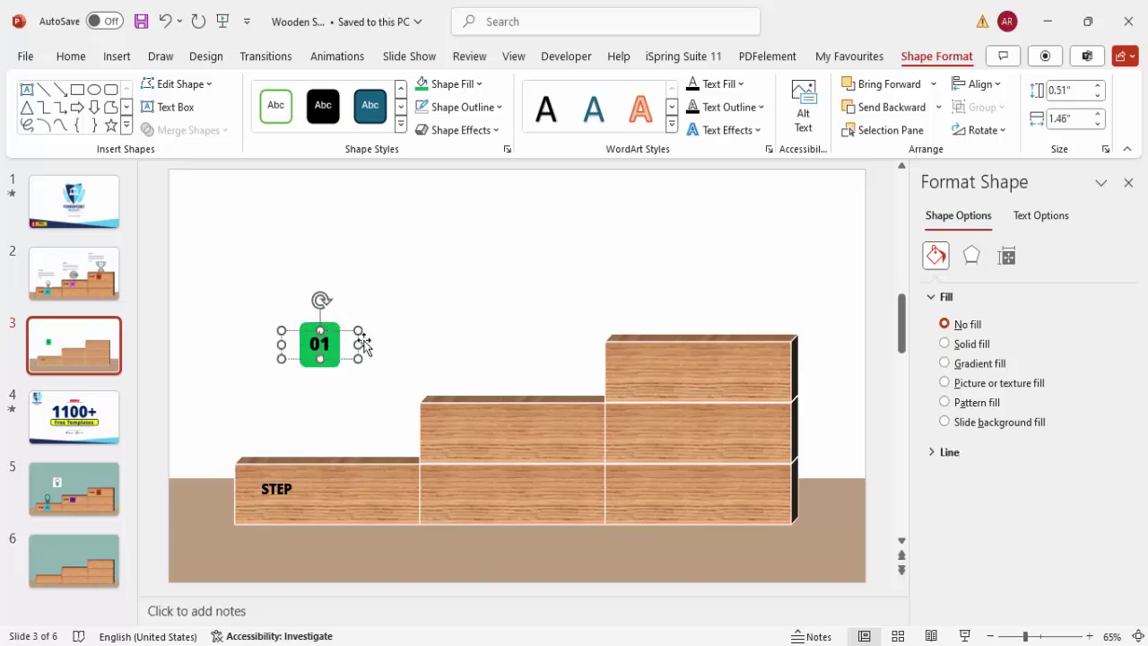
mouse_move(357, 345)
mouse_down()
mouse_move(290, 344)
mouse_move(337, 335)
mouse_up()
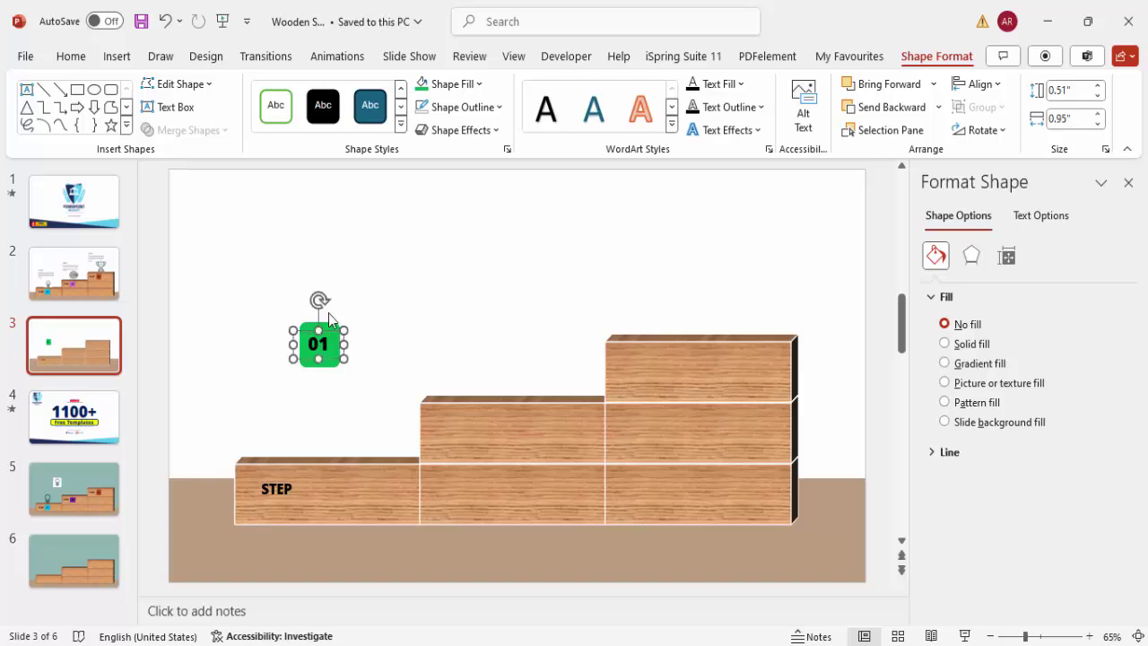
click(67, 57)
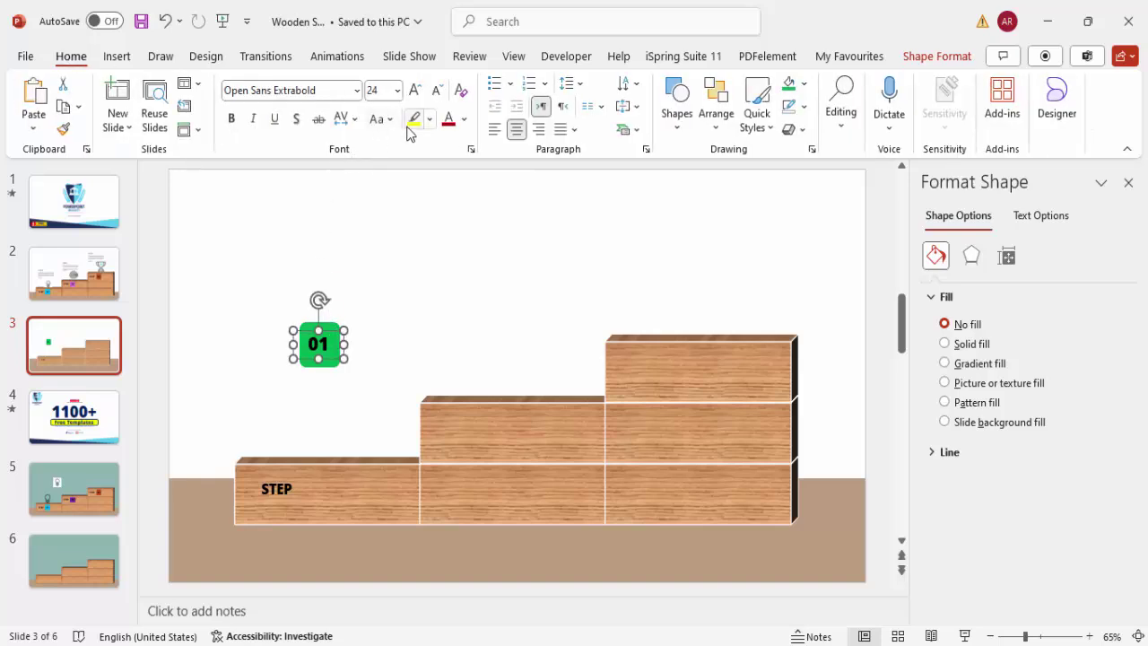
click(464, 118)
click(446, 200)
Group the badge with 01 and place it beside STEP on the bottom block
drag(263, 287, 379, 409)
key(ctrl+g)
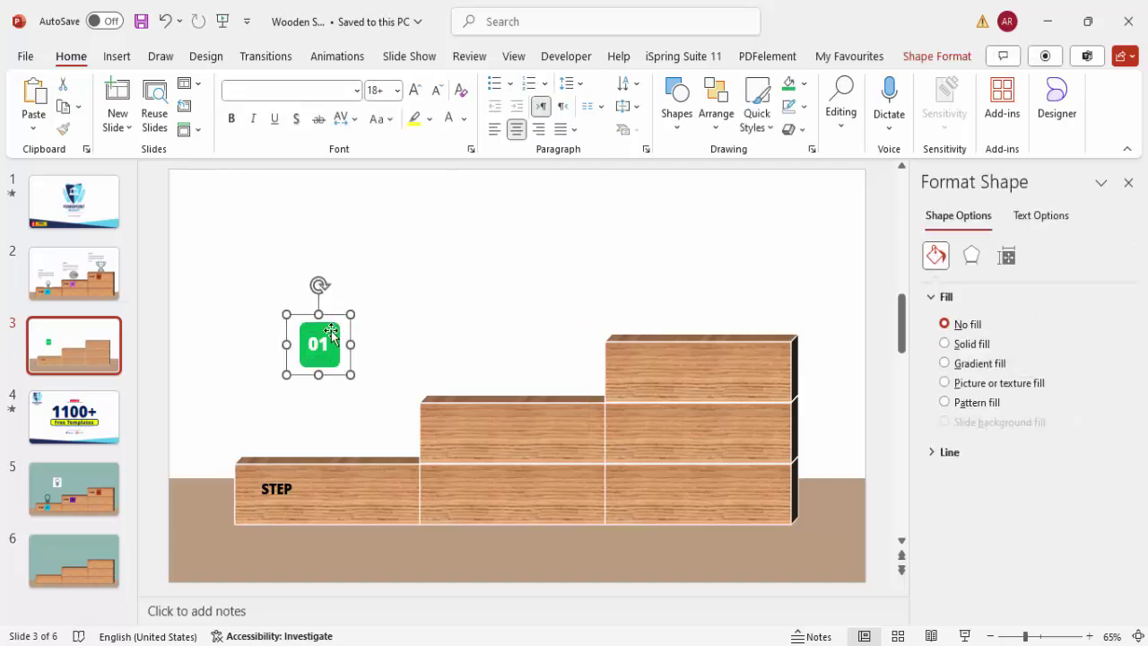
drag(336, 314, 338, 461)
drag(272, 478, 264, 485)
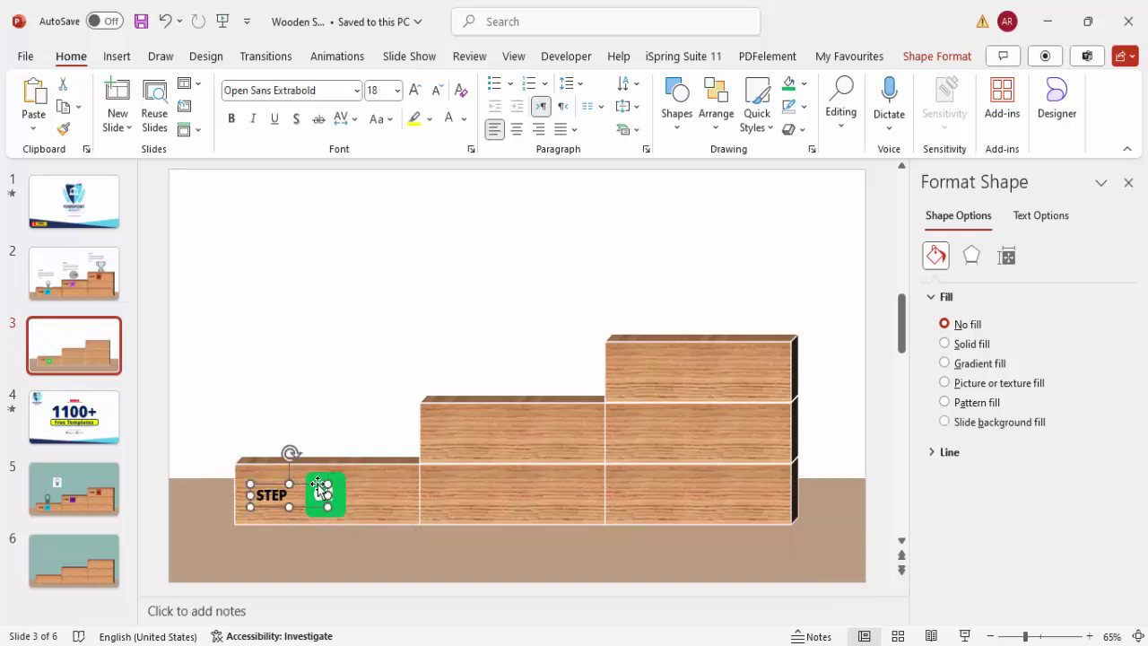
Copy STEP and the 01 badge onto steps two and three, then select their numbers
shift+click(347, 479)
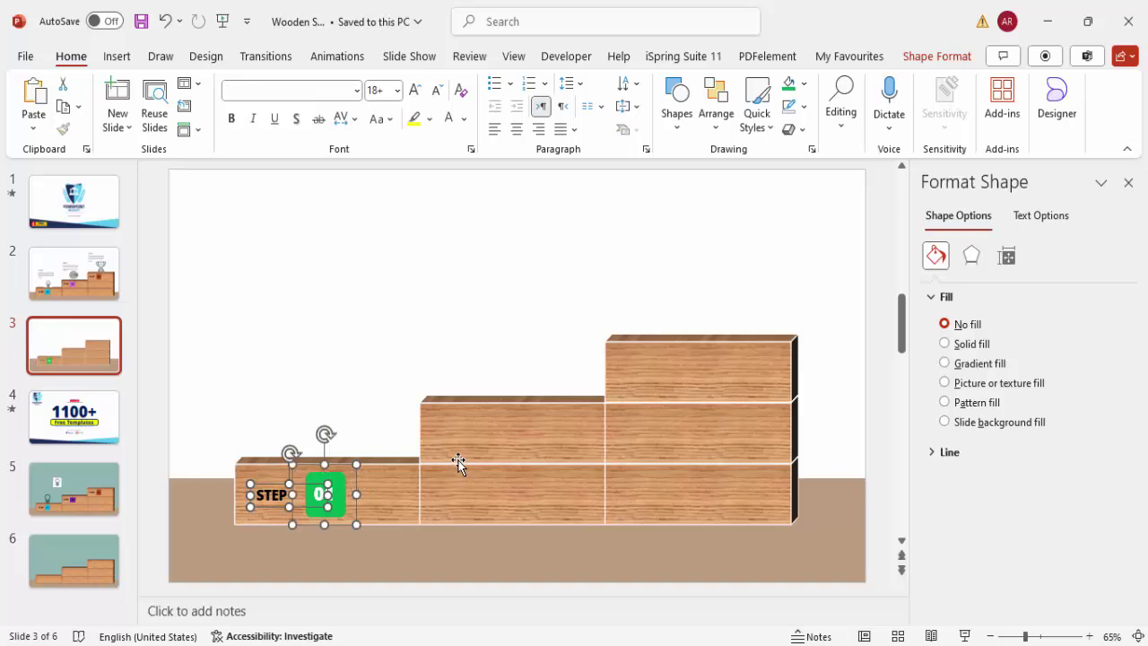
drag(349, 476, 533, 405)
key(ctrl+d)
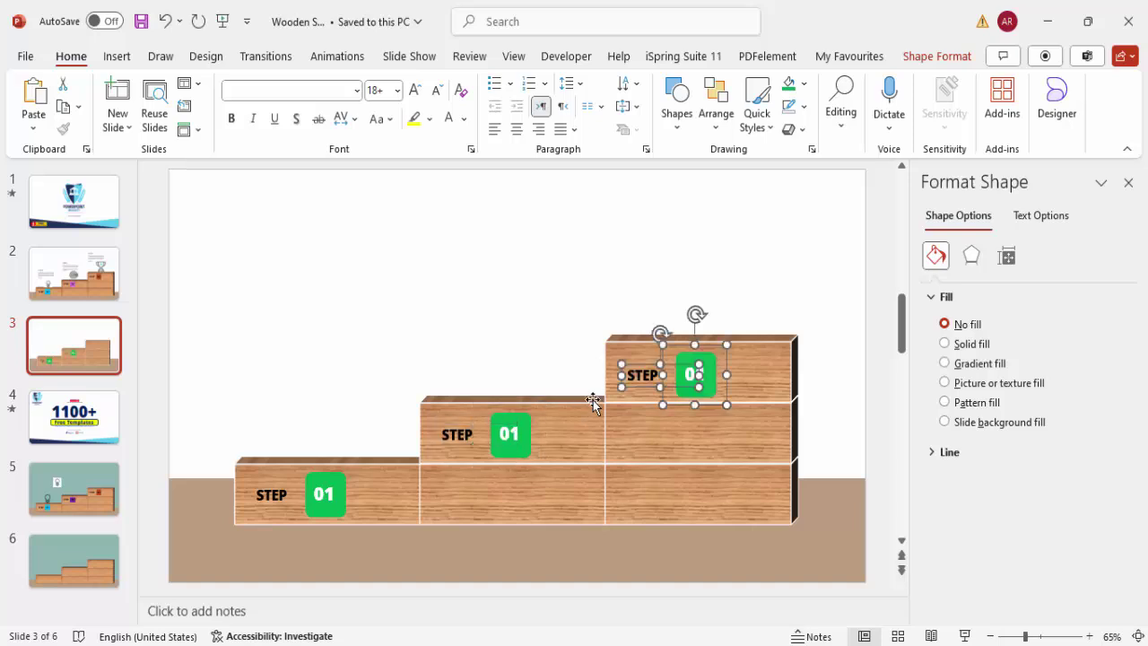
click(515, 385)
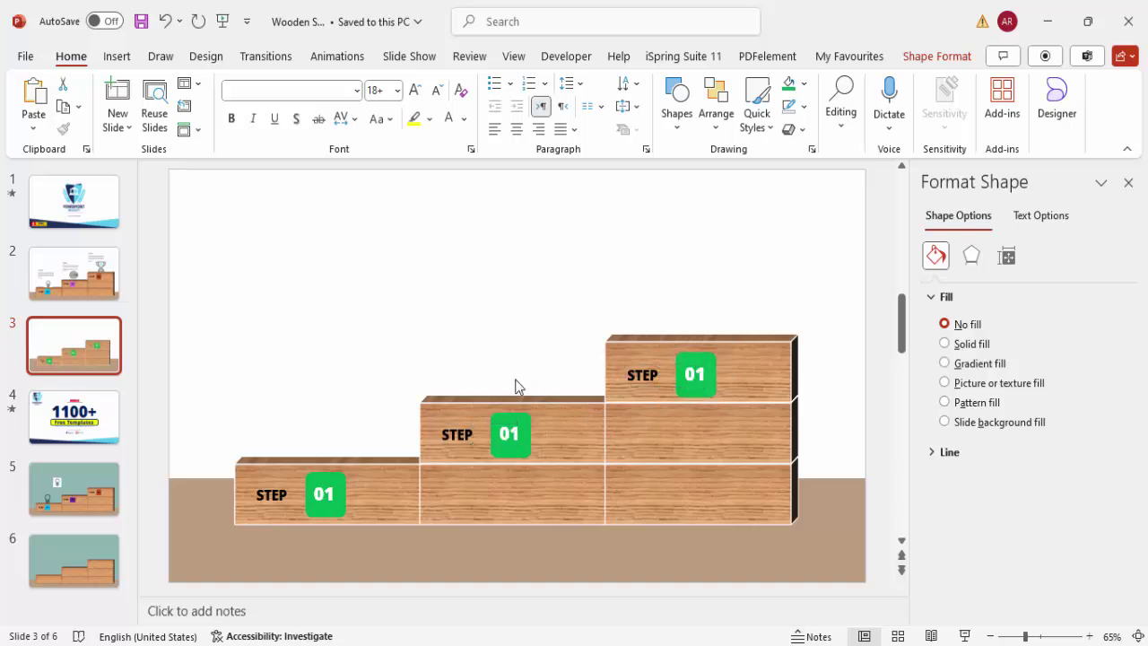
click(510, 434)
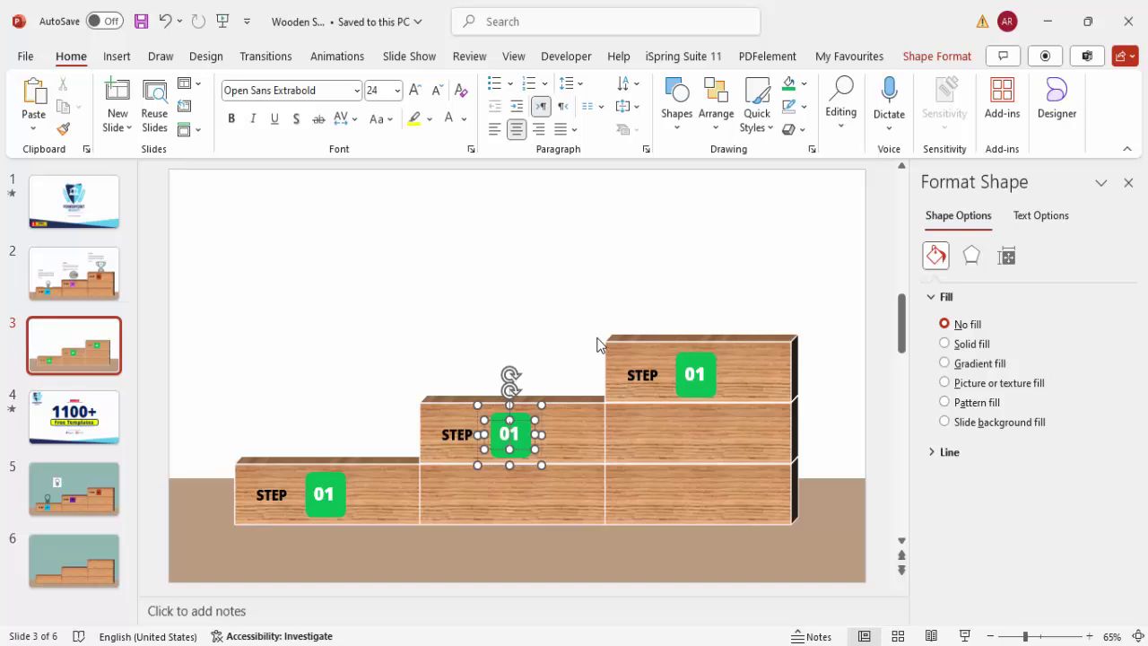
click(695, 366)
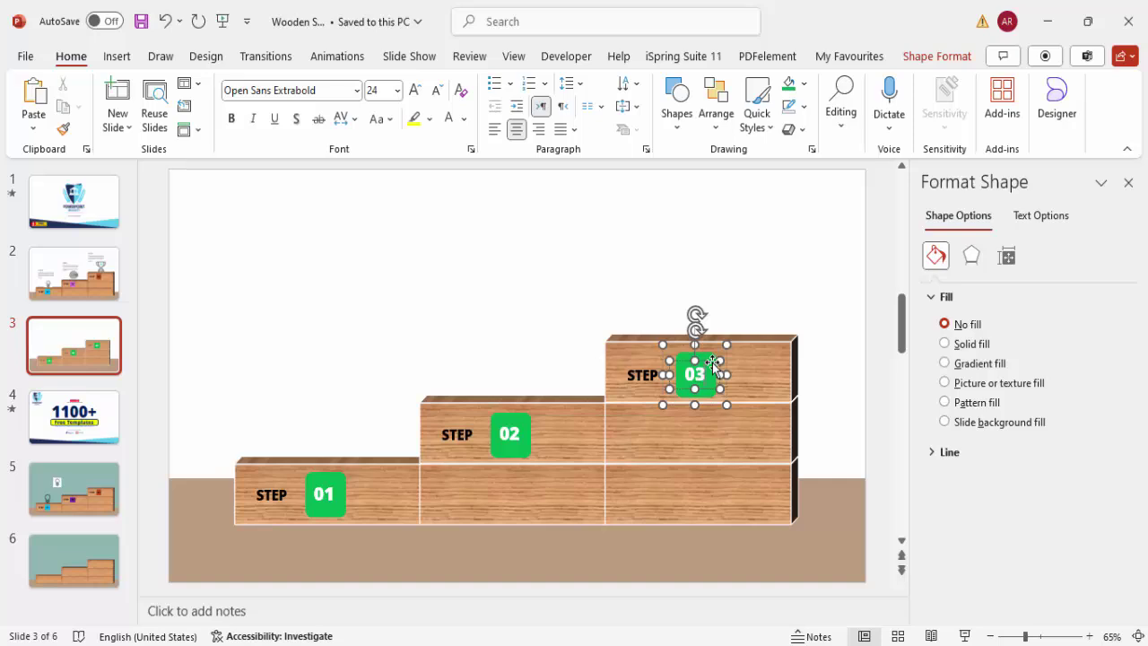
Fill the square behind 03 with purple and the square behind 02 with gold
click(708, 357)
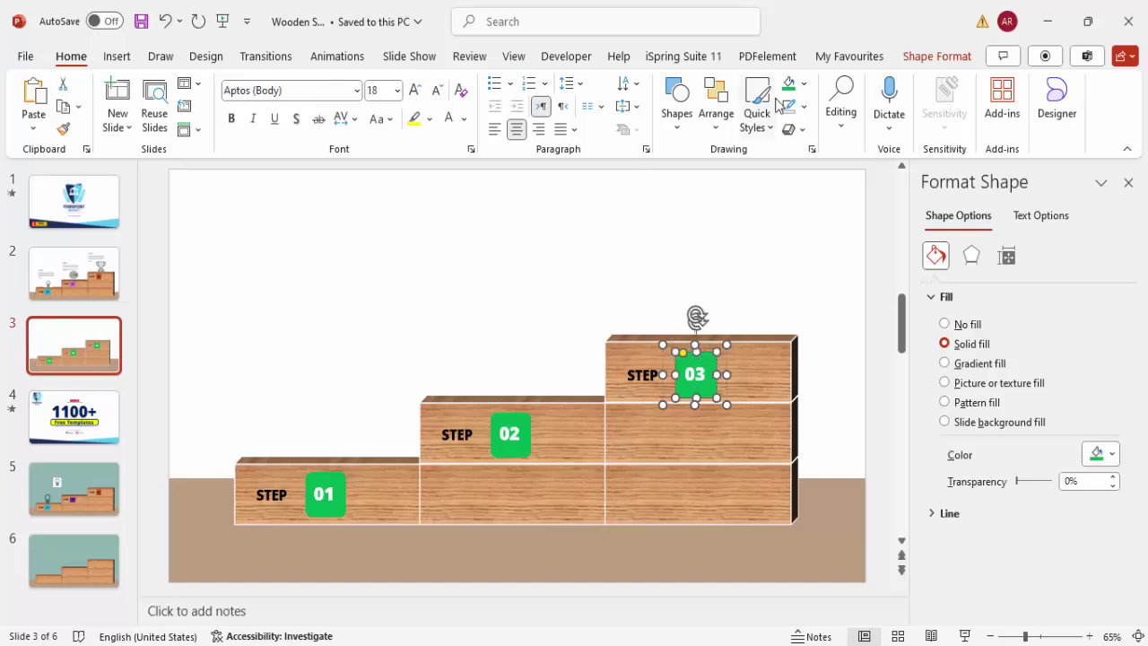
click(804, 84)
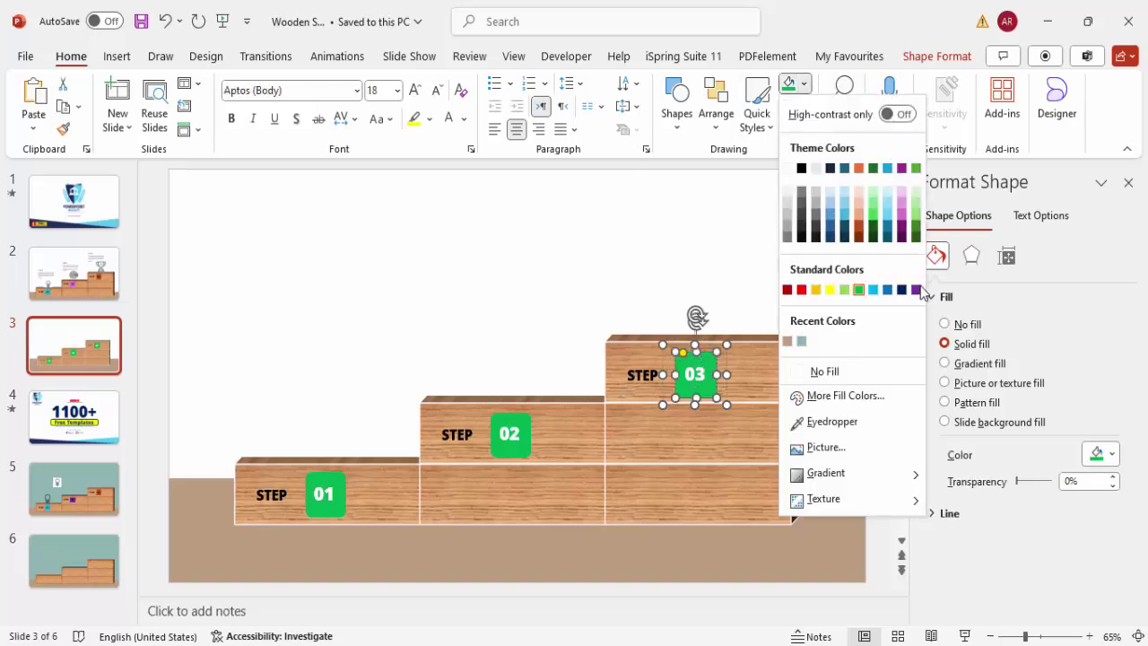
click(916, 289)
click(506, 427)
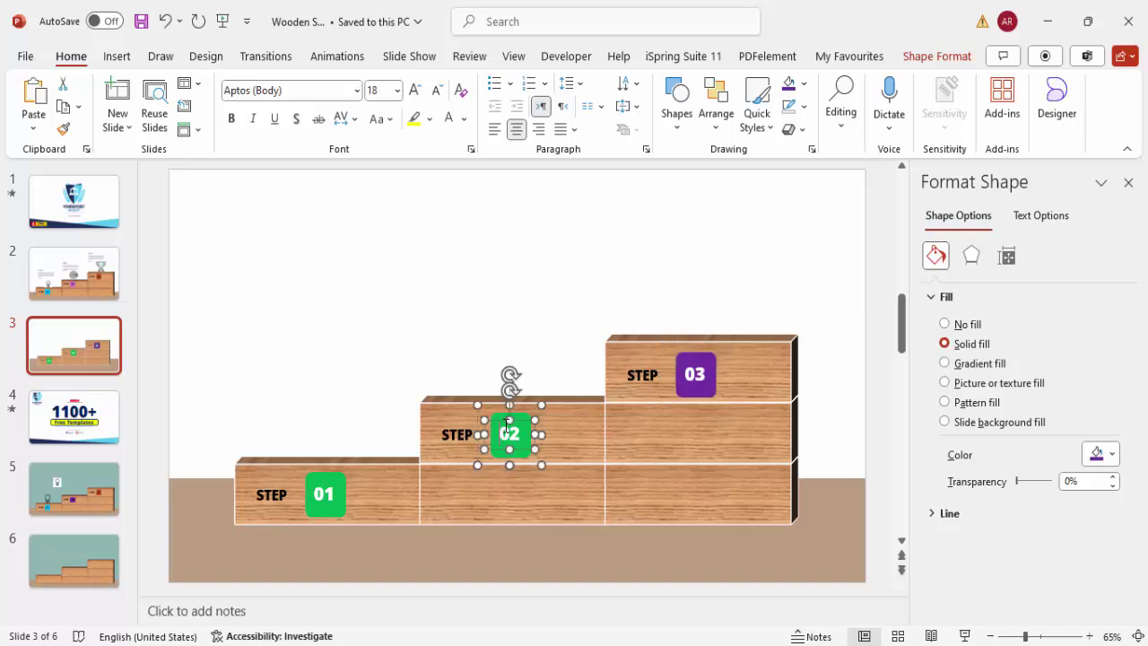
click(806, 85)
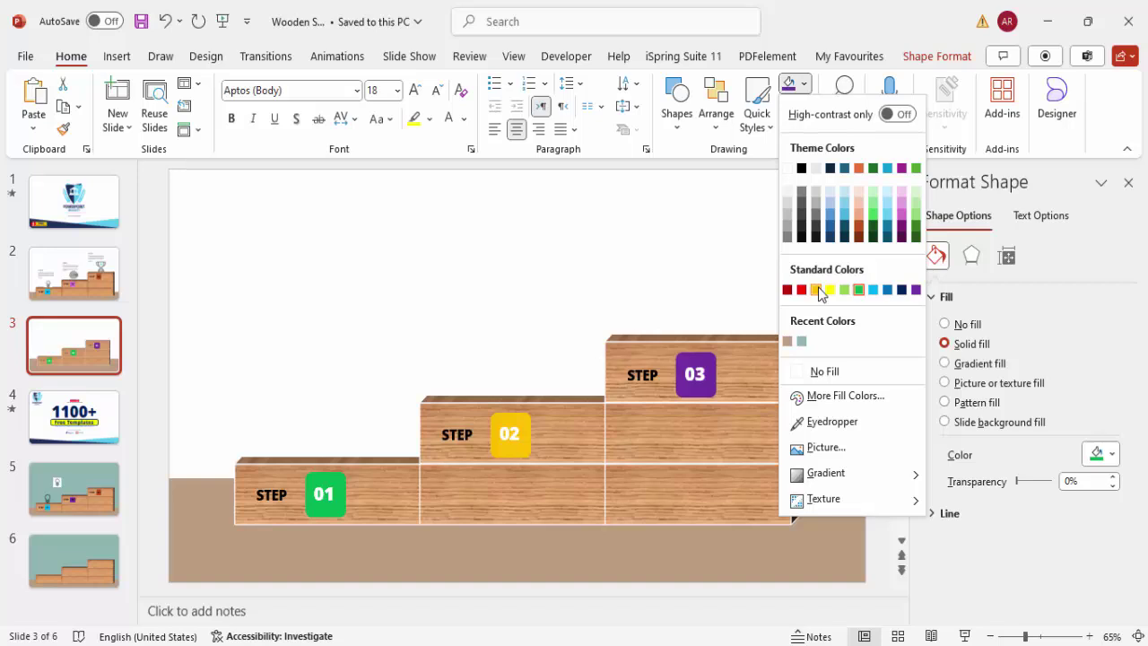
click(816, 290)
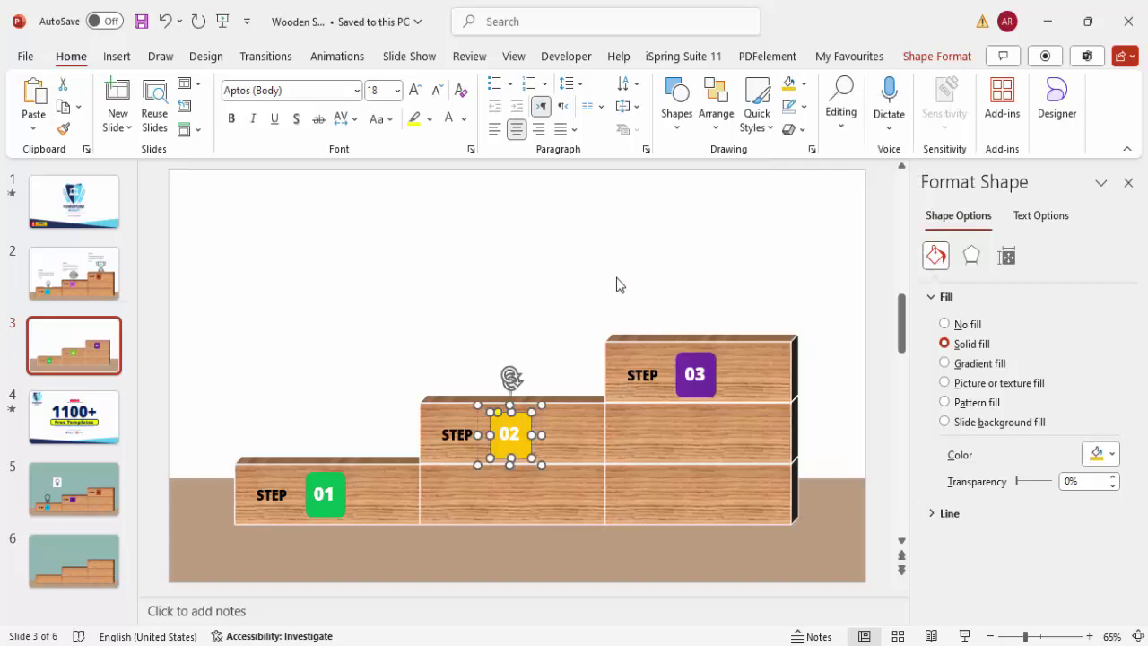
click(516, 268)
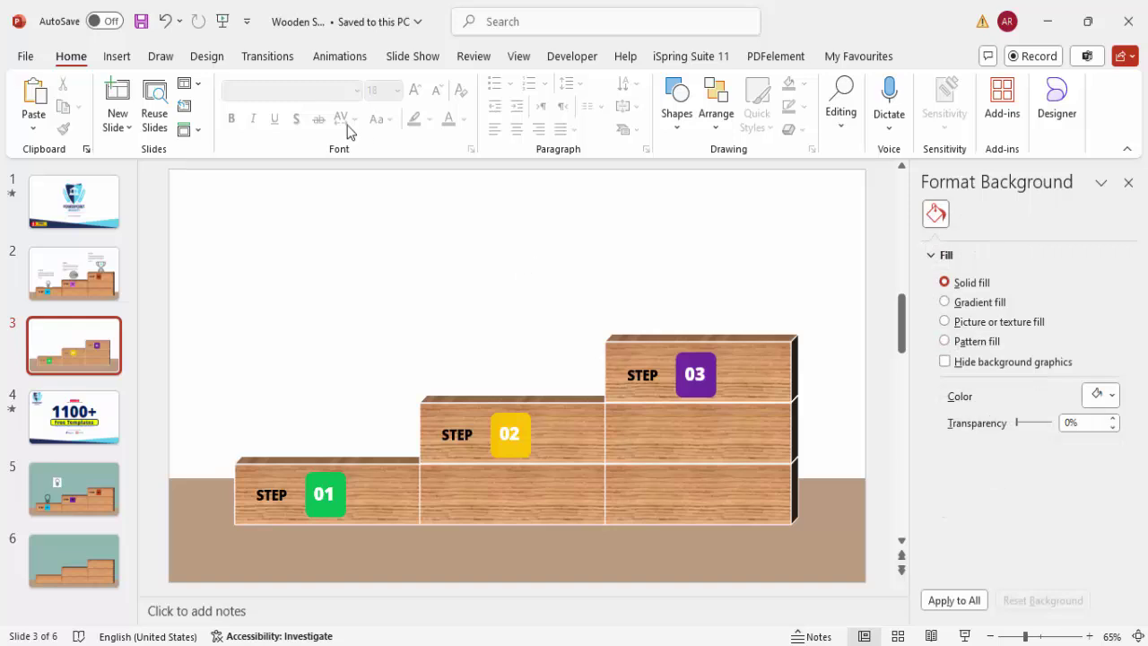
click(119, 57)
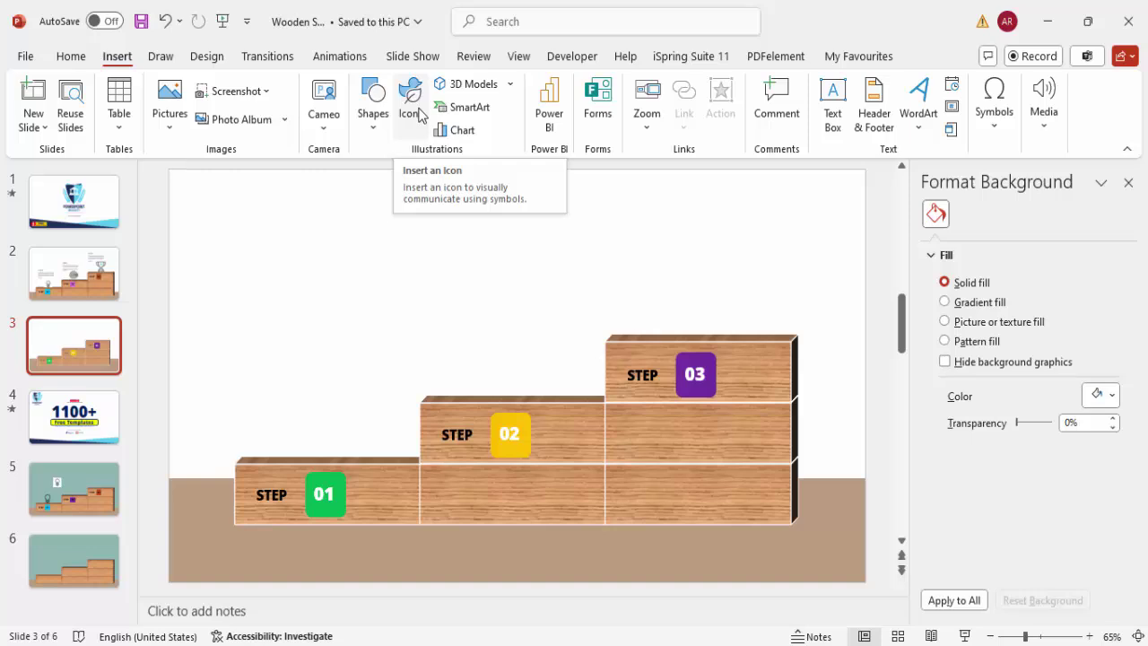
Copy slide 2's lightbulb, target and trophy icons, excluding title text, then return to slide 3
click(73, 274)
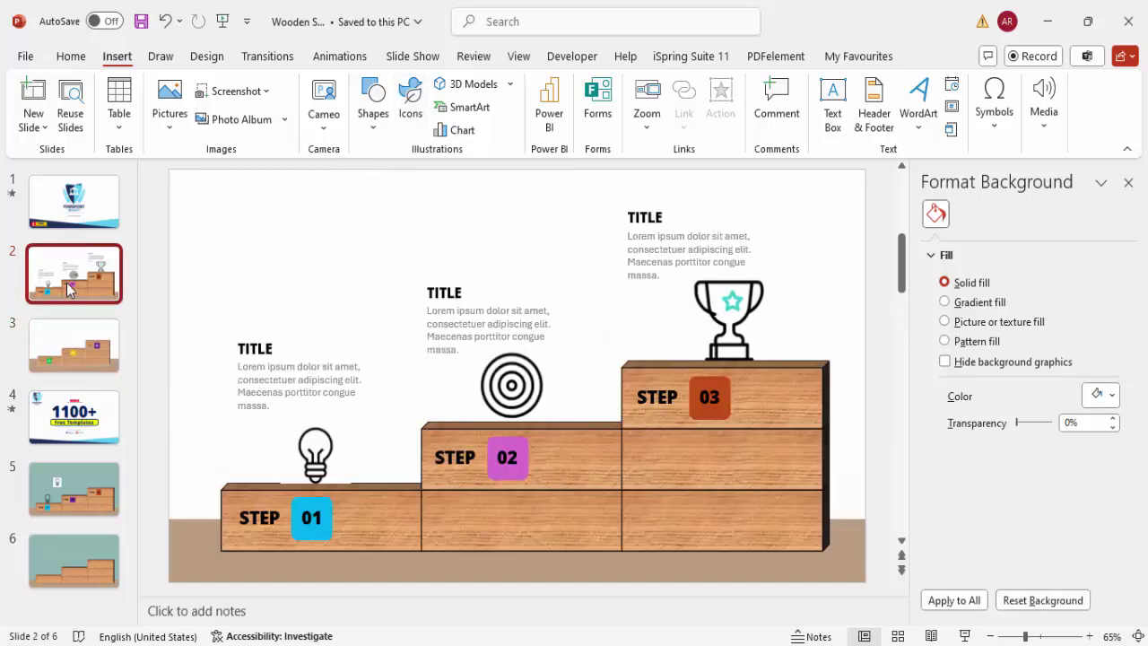
click(328, 438)
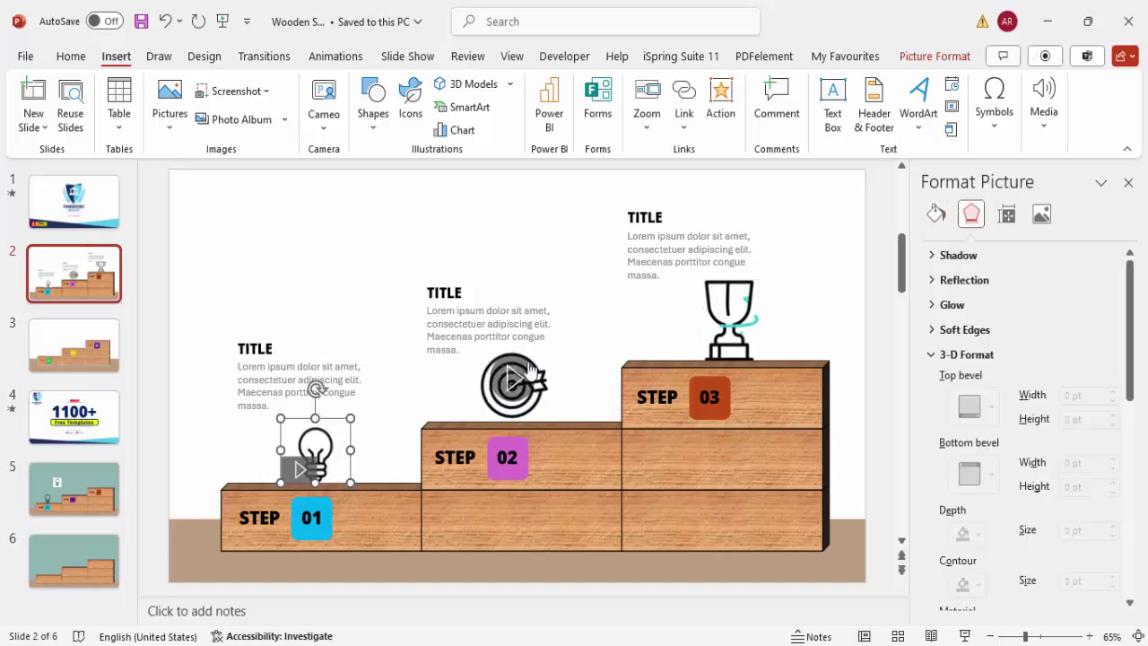
shift+click(476, 350)
shift+click(496, 402)
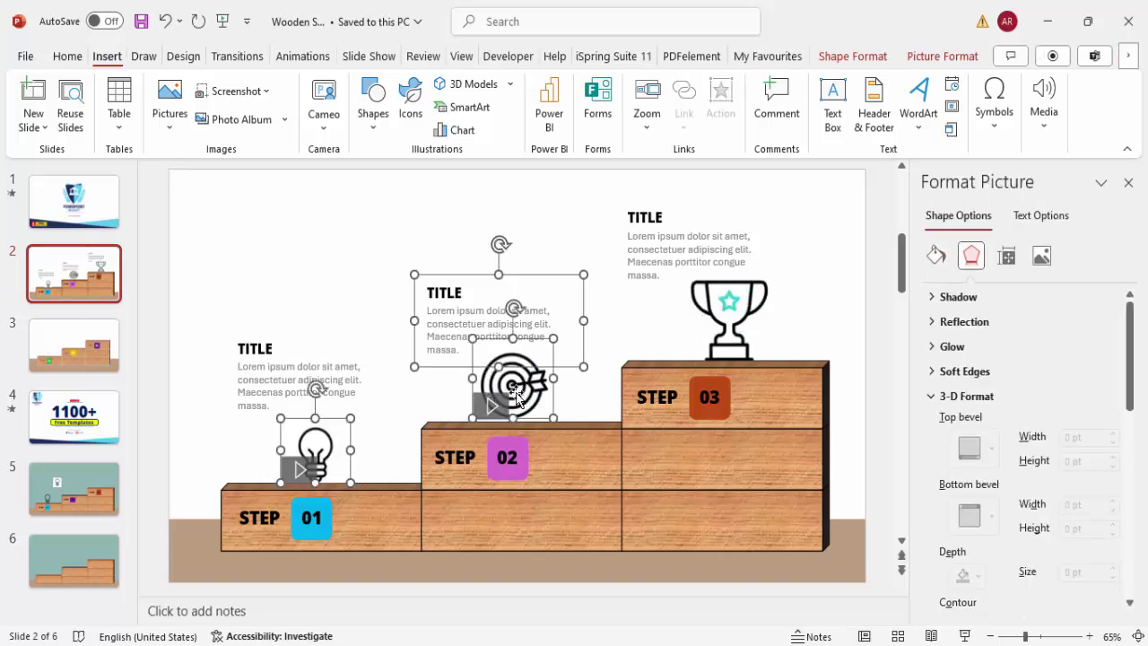
shift+click(576, 272)
shift+click(776, 285)
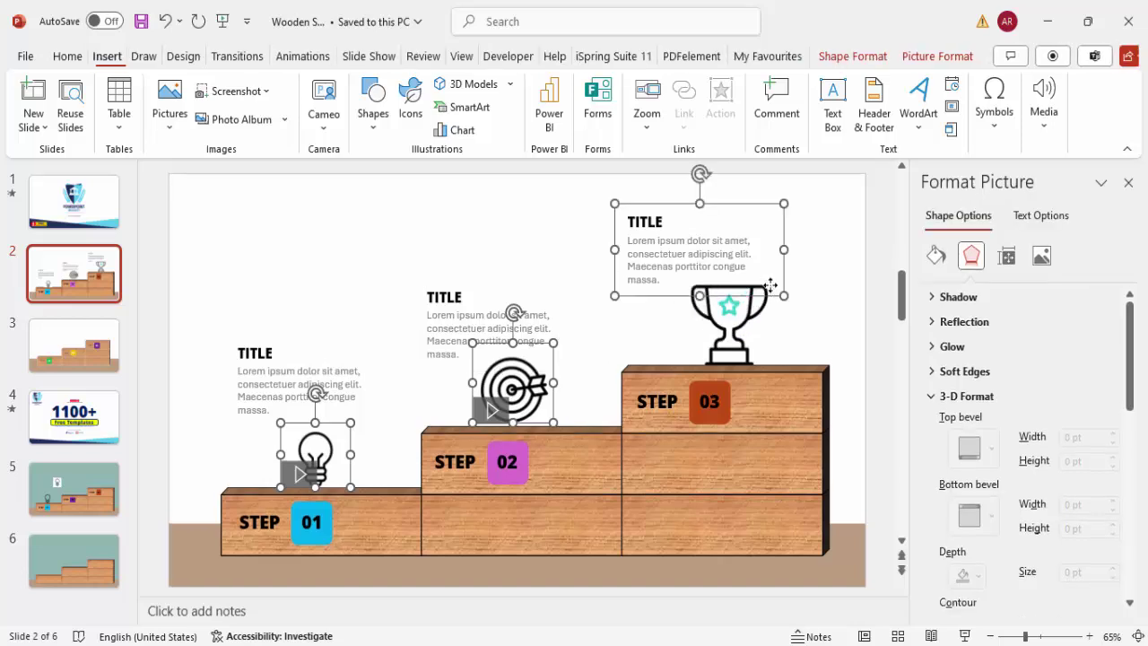
shift+click(764, 285)
shift+click(770, 205)
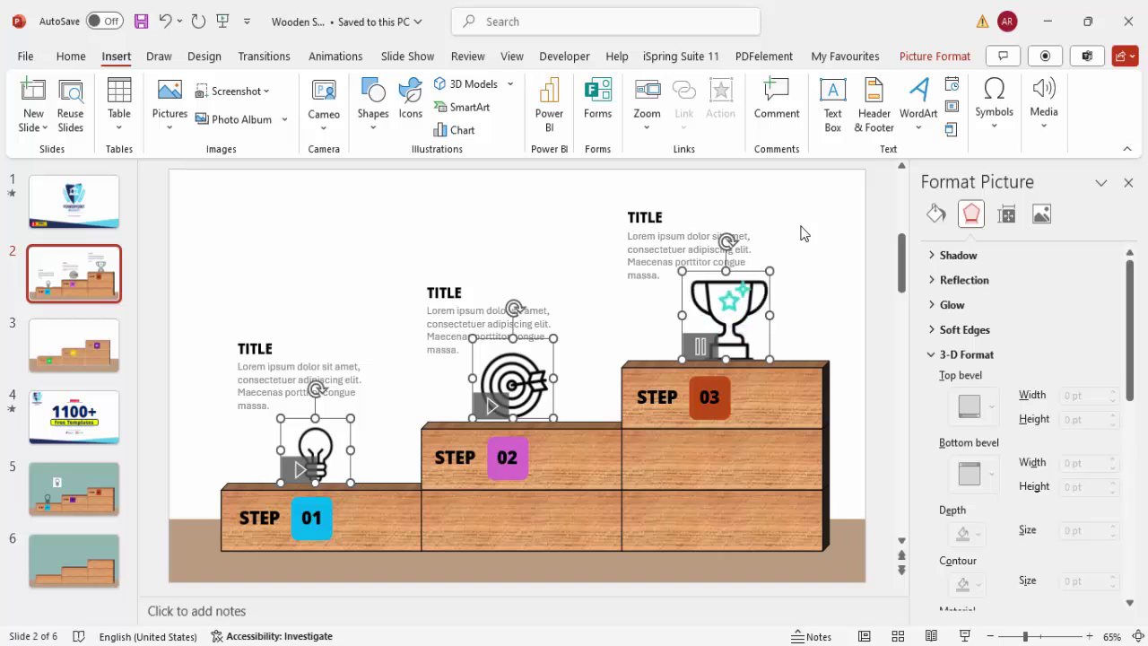
click(86, 345)
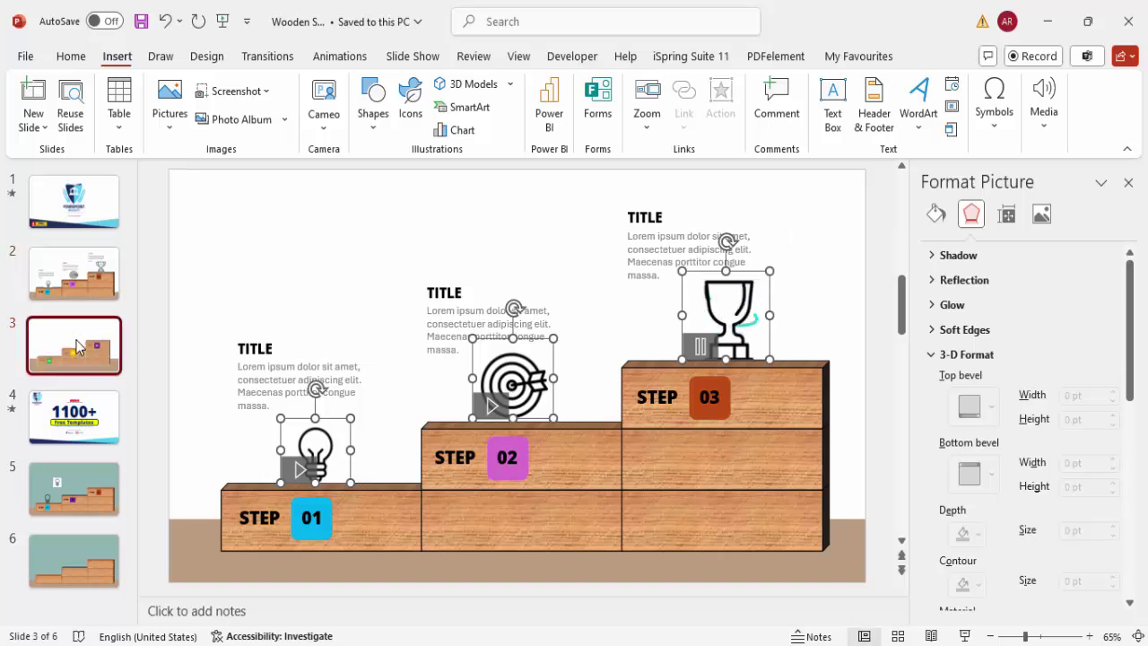
Paste the three icons, raising the target above step two and the trophy onto the top step
key(ctrl+v)
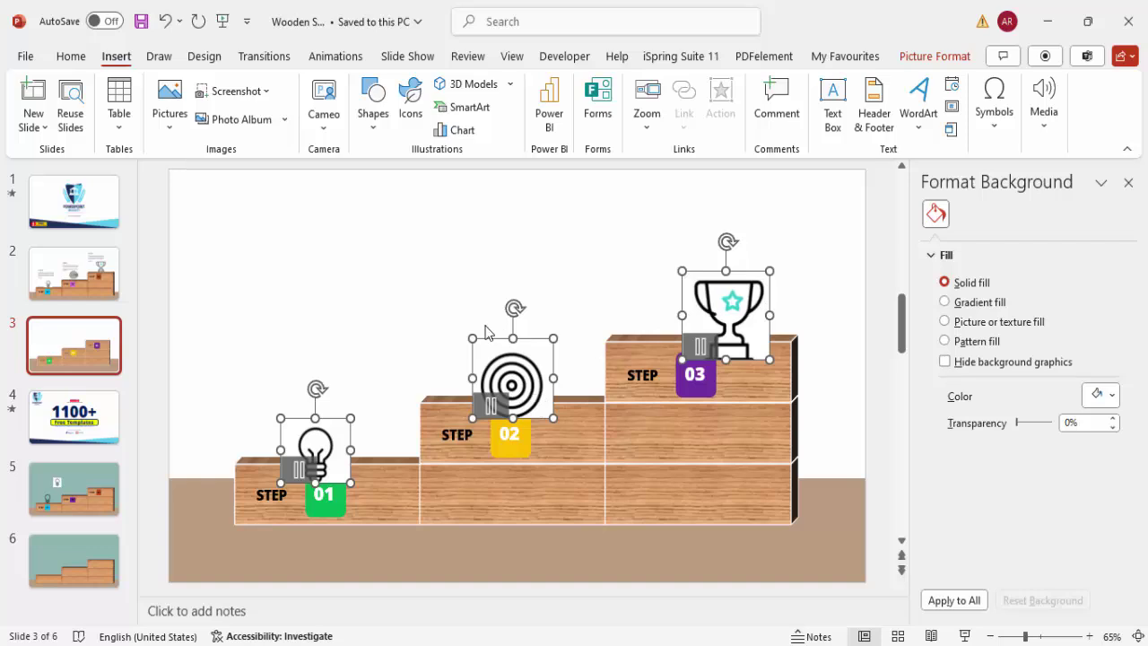
click(384, 417)
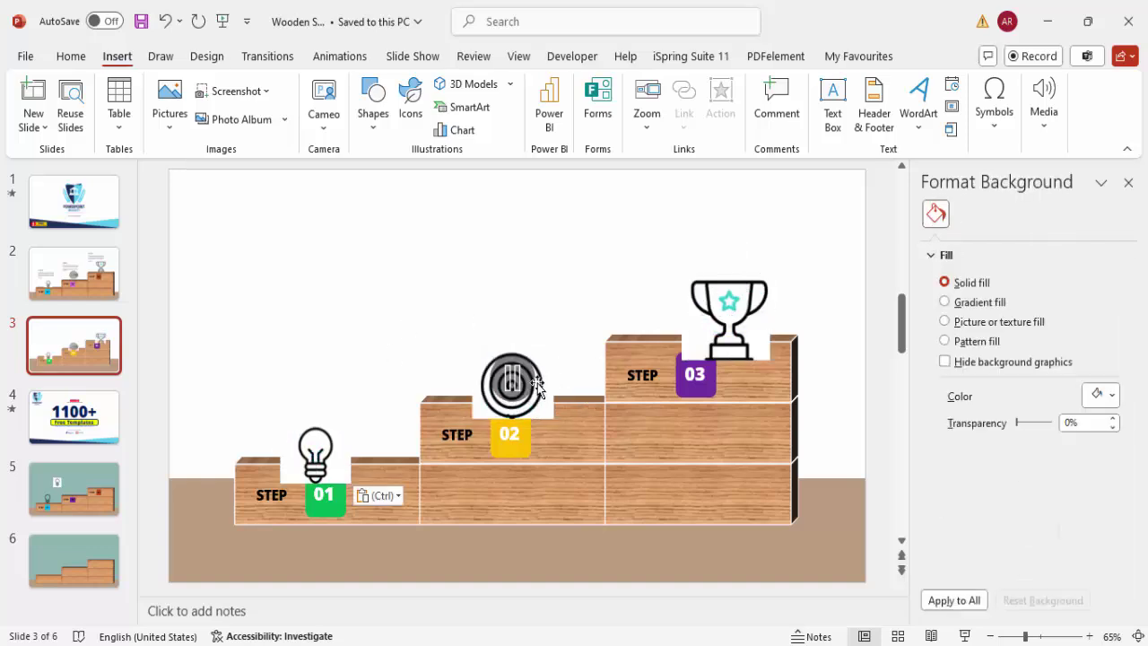
drag(542, 368, 541, 341)
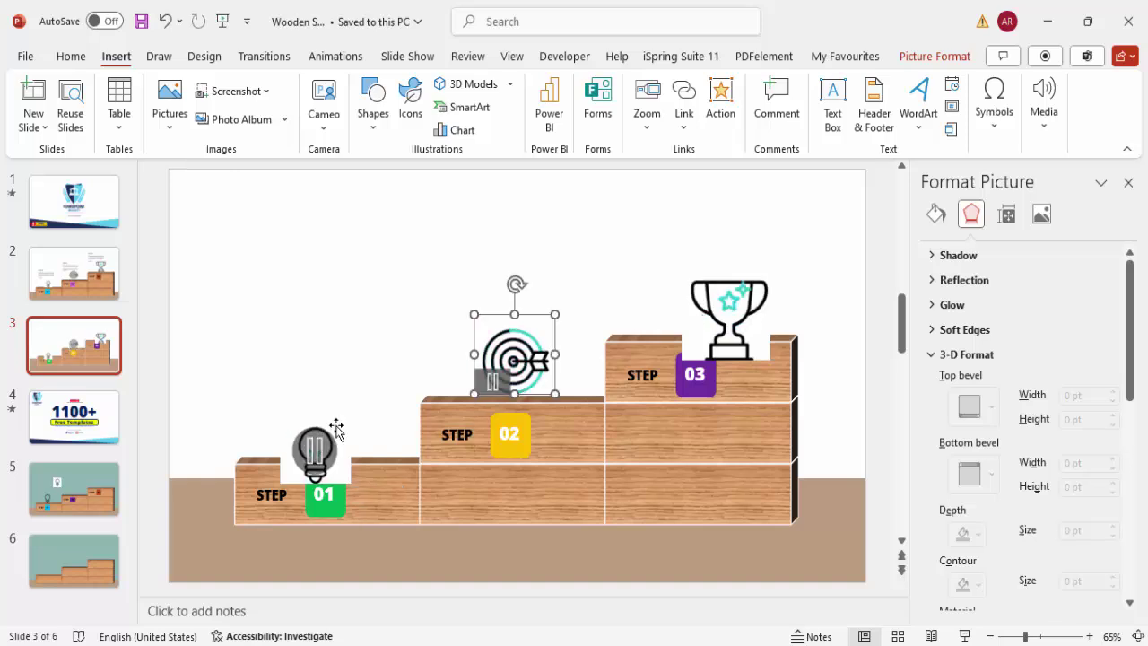
key(Escape)
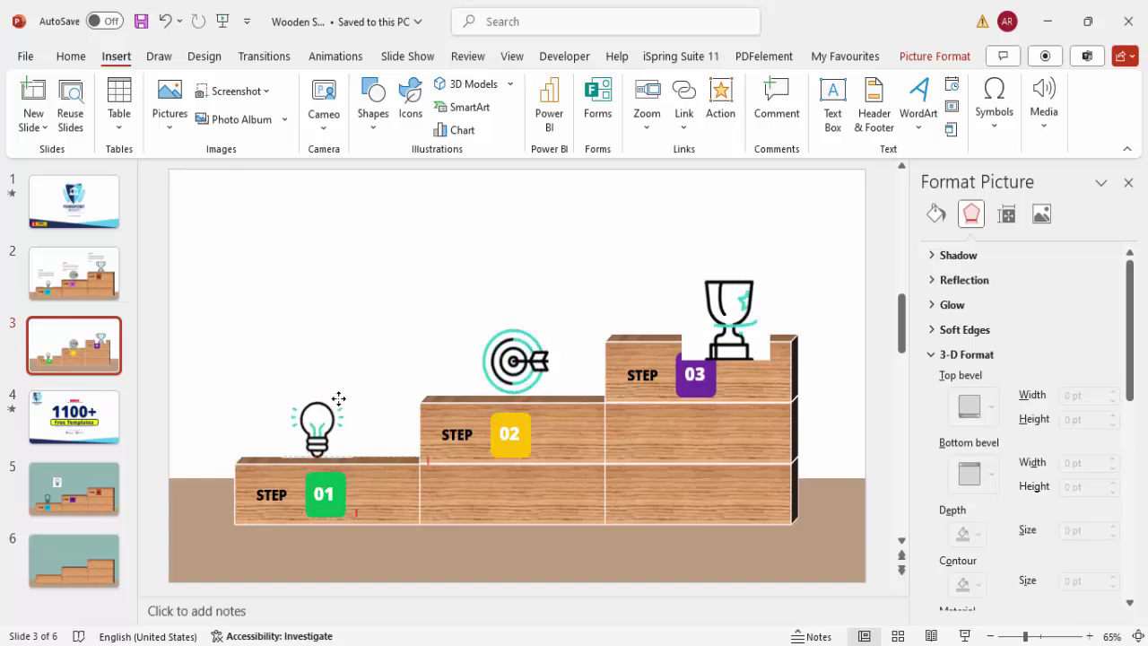
click(337, 396)
drag(754, 298, 722, 260)
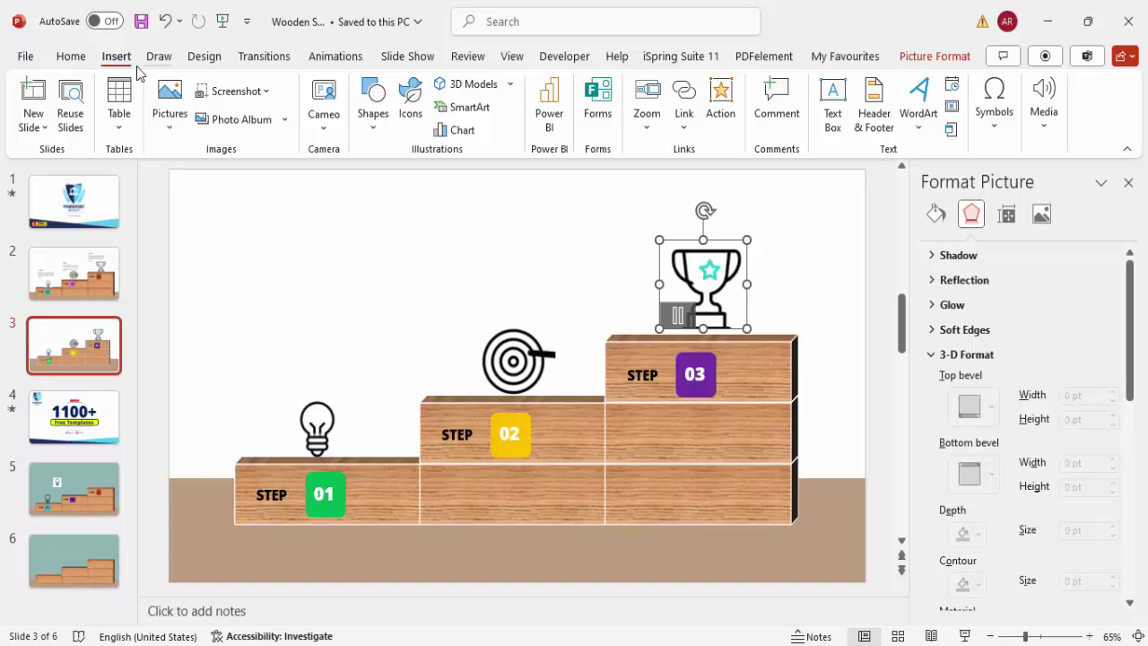
click(412, 98)
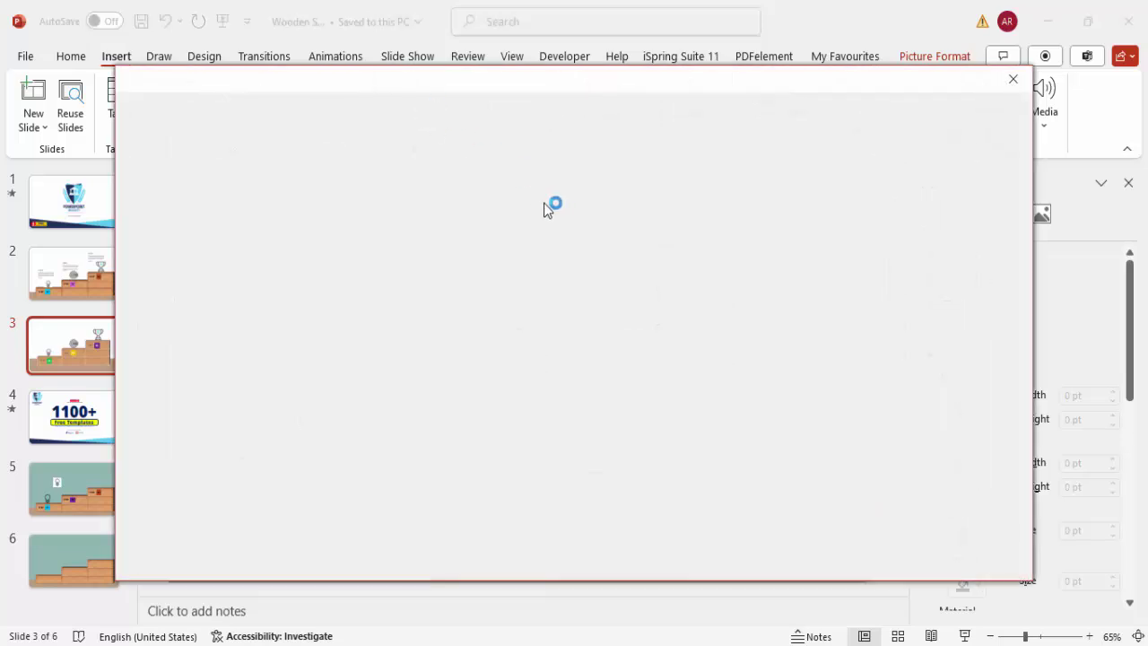
click(1013, 83)
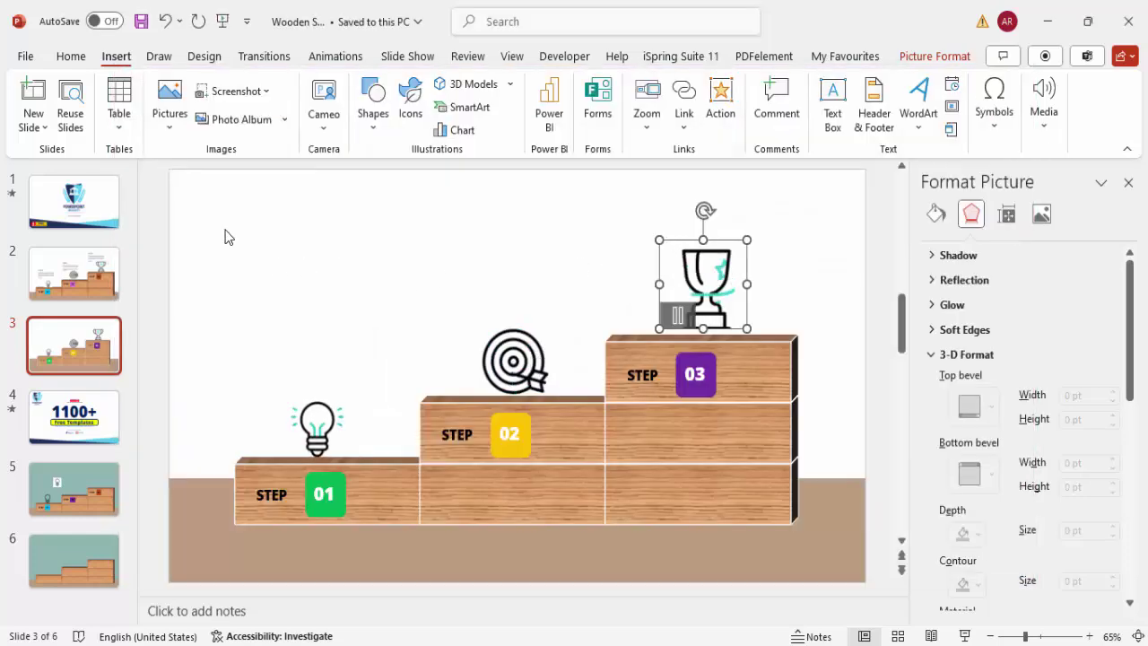
Add a bold 'TITLE' text box above the first step
click(833, 99)
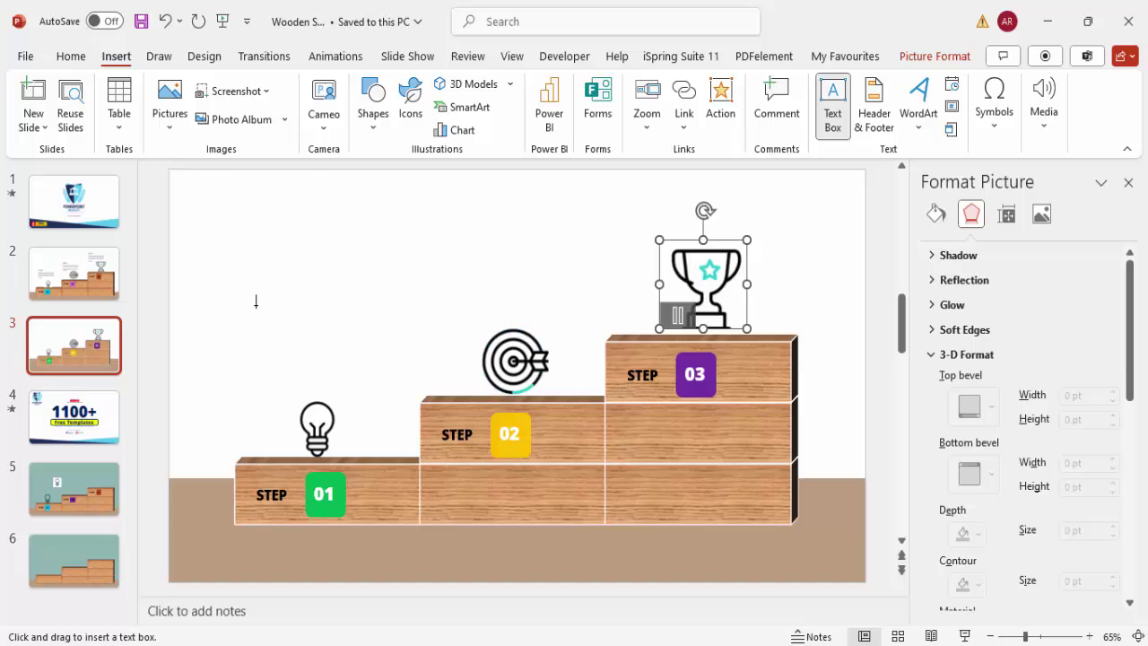
drag(243, 264, 346, 301)
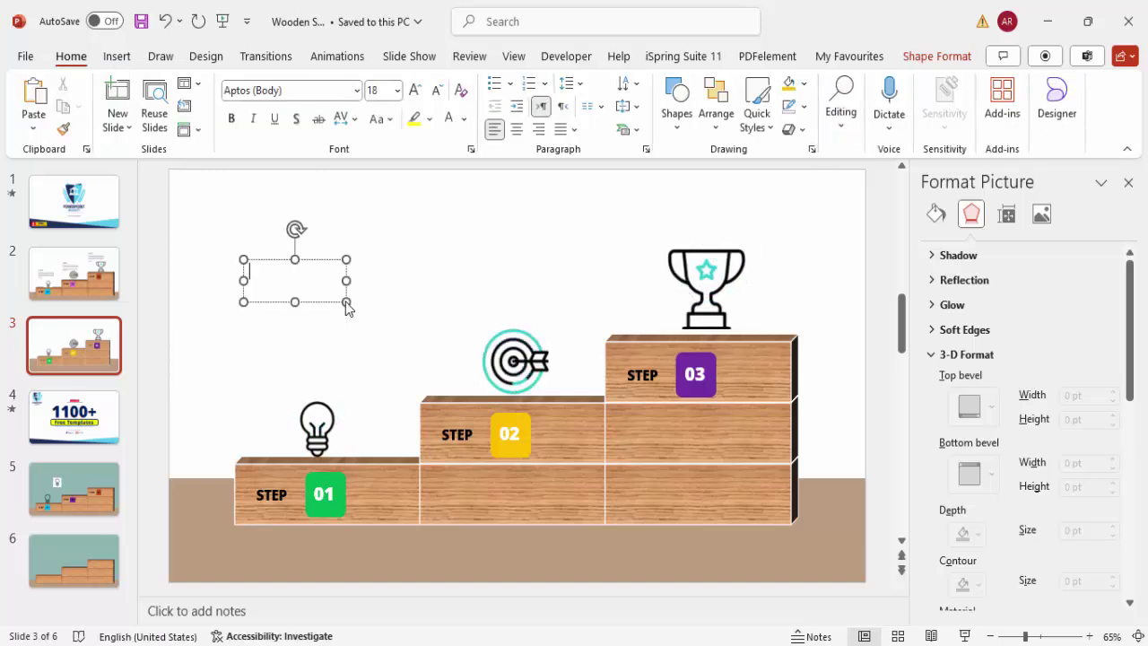
text(TITLE)
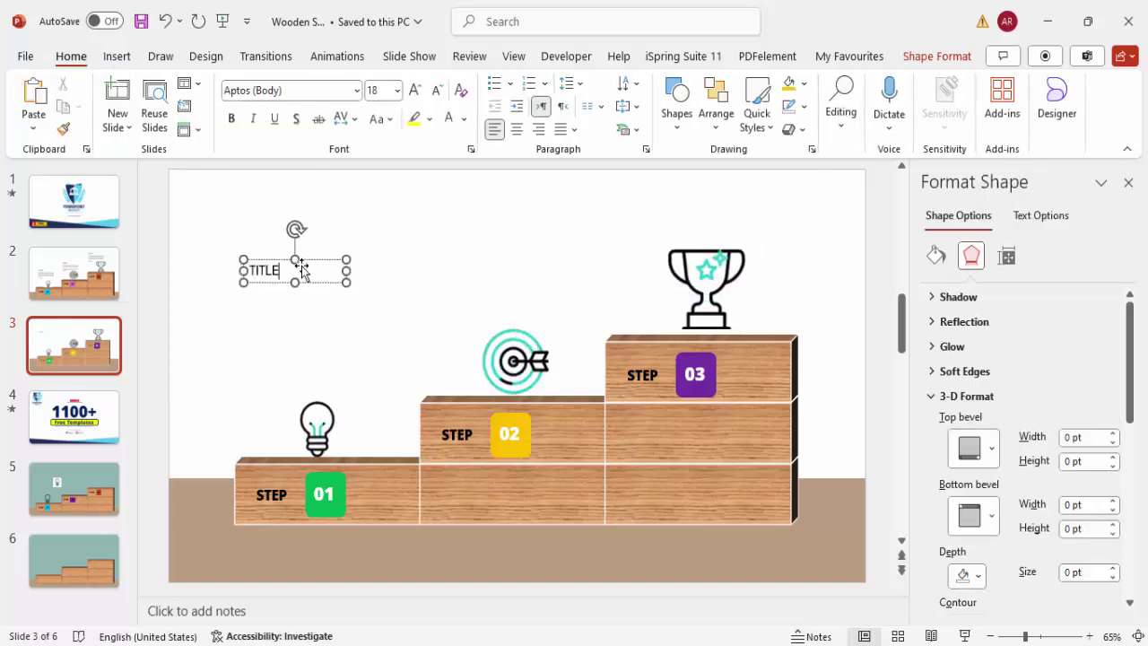
click(329, 259)
key(ctrl+b)
drag(328, 257, 329, 248)
Add a =lorem() placeholder paragraph below TITLE in grey at 14 pt
click(116, 55)
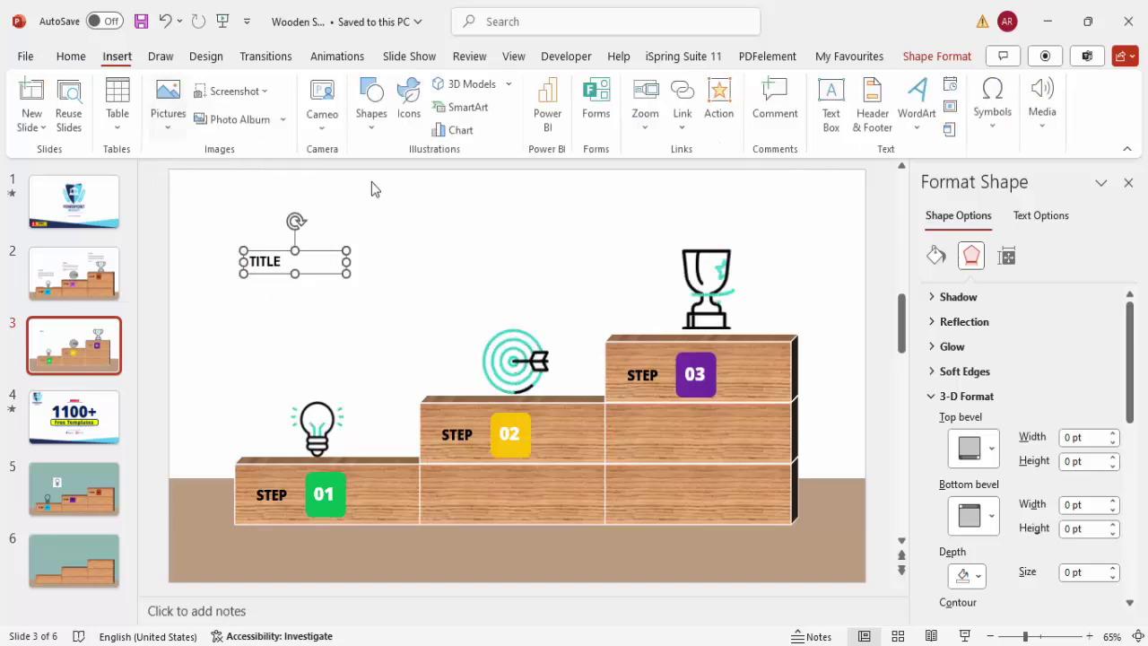
click(829, 125)
drag(251, 287, 414, 361)
text(=lorem)
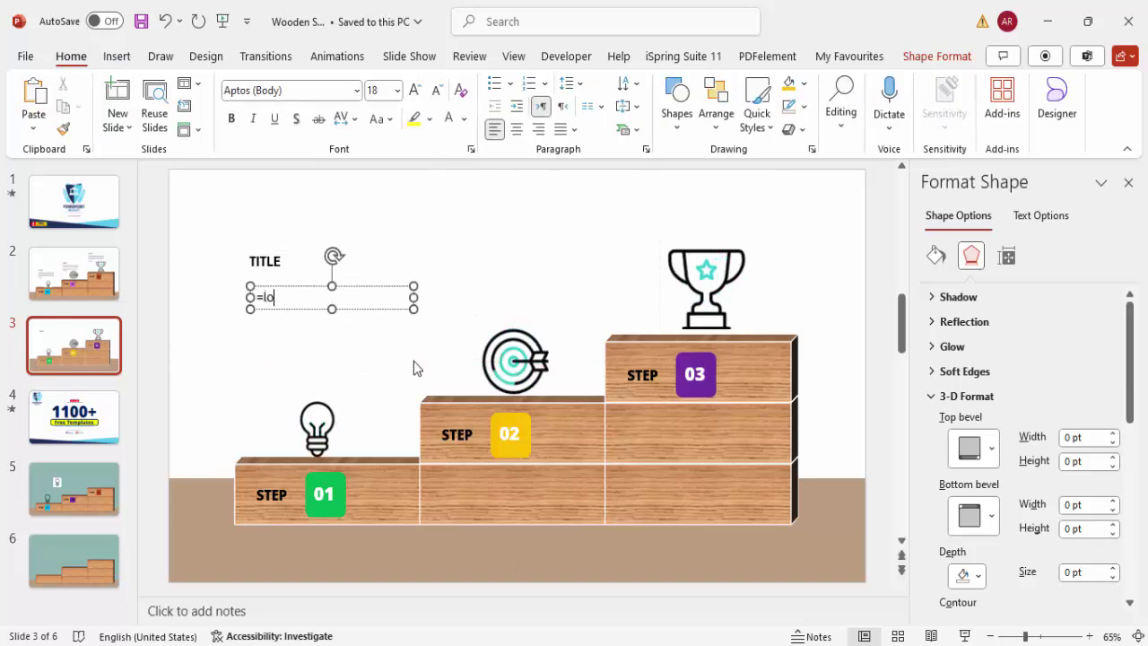
text(())
key(Return)
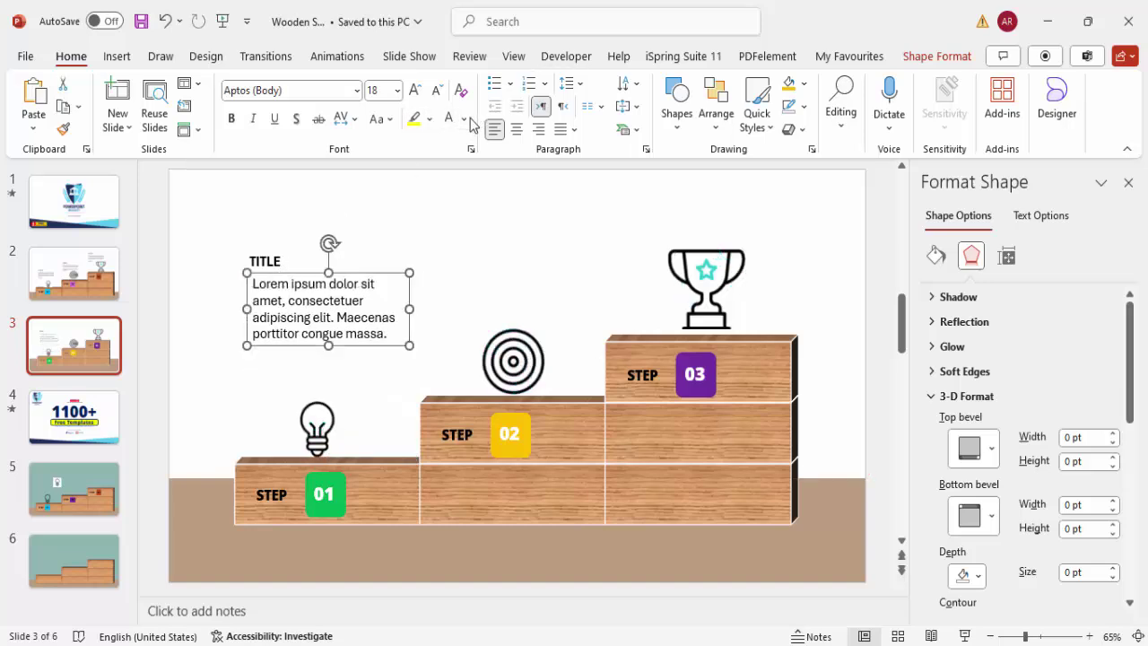
click(464, 119)
click(448, 273)
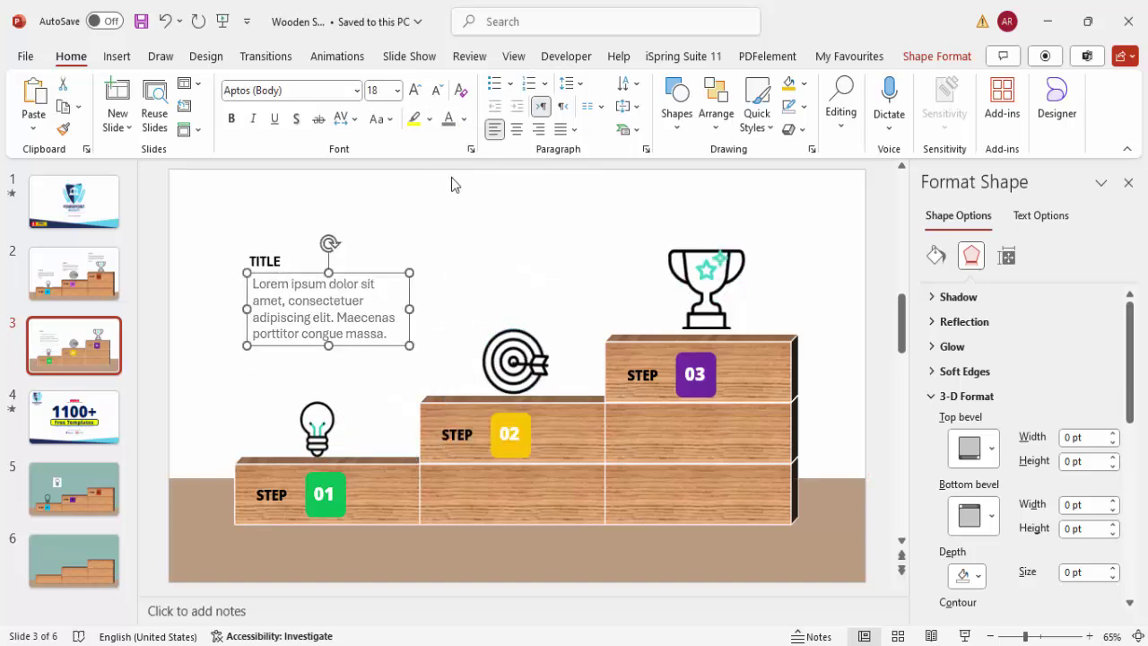
click(439, 90)
click(439, 90)
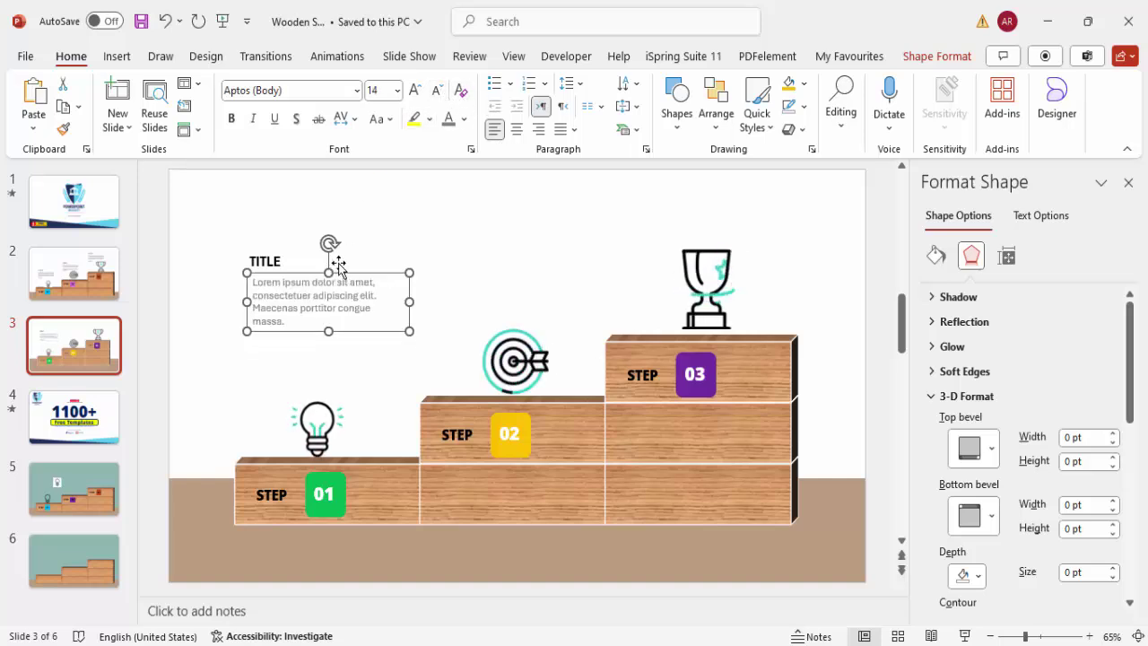
Left-align the description with TITLE and group the two boxes
key(Escape)
click(253, 261)
shift+click(284, 308)
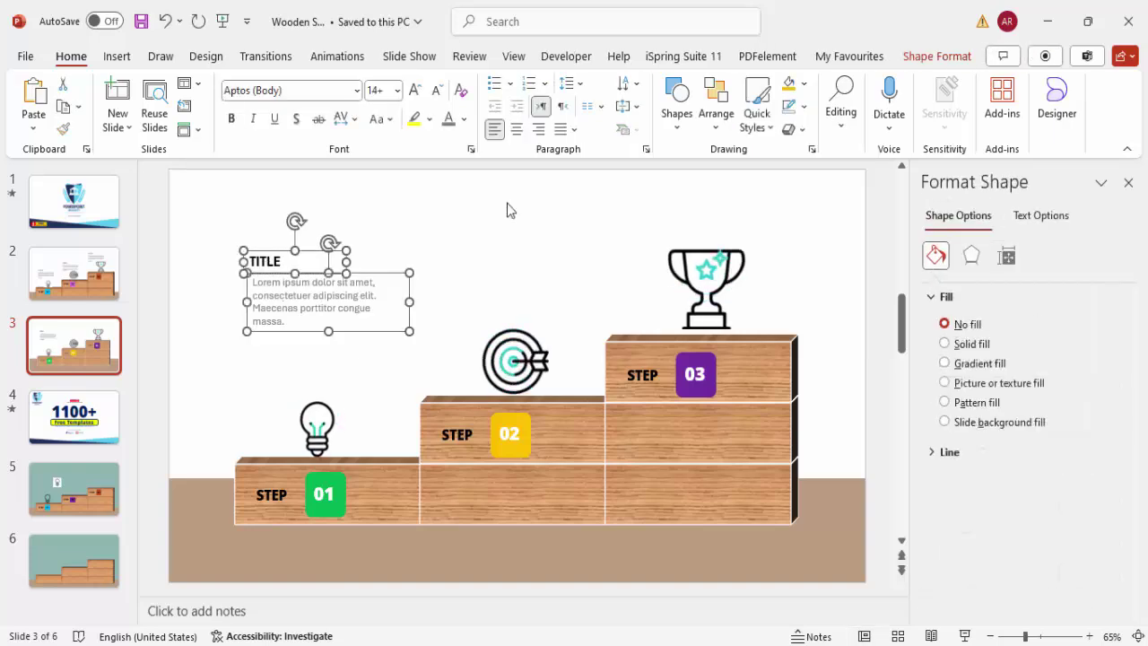
click(936, 55)
click(983, 84)
click(1010, 109)
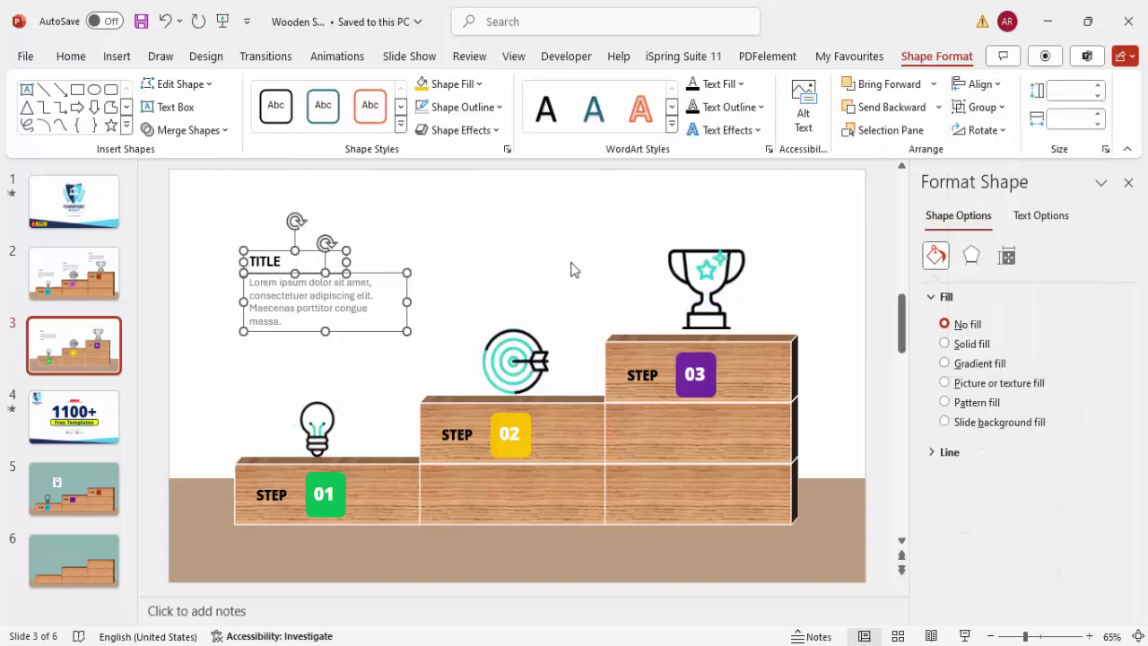
key(ctrl+g)
Move the title group above step 01 and duplicate it for the other steps
drag(346, 243, 662, 180)
key(ctrl+d)
key(ctrl+d)
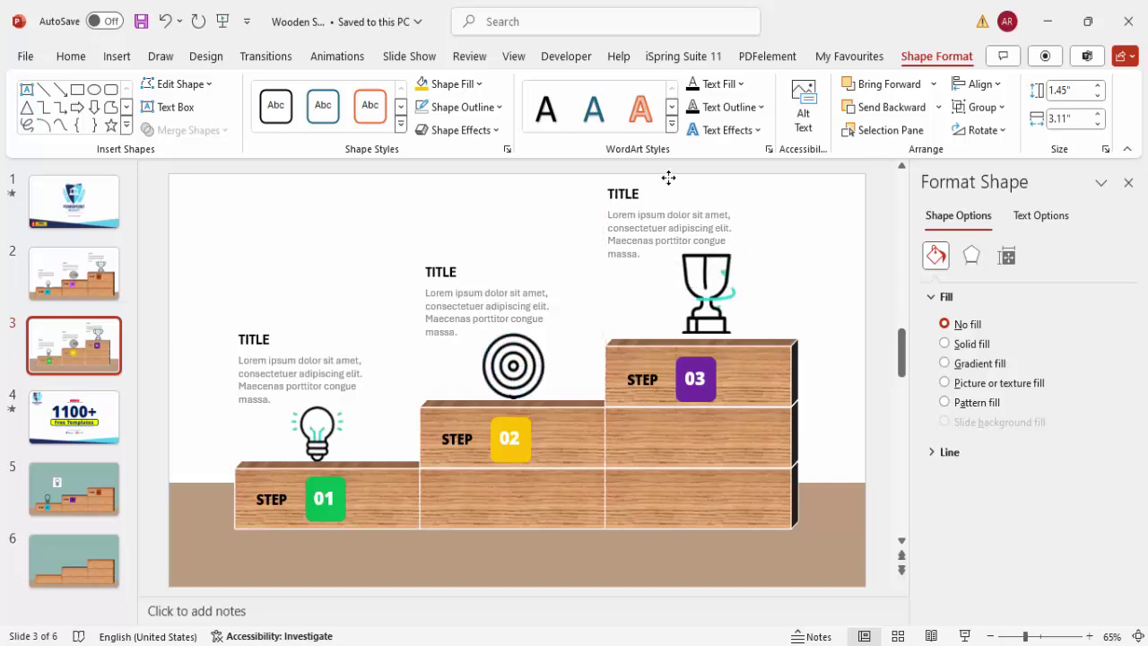
click(773, 267)
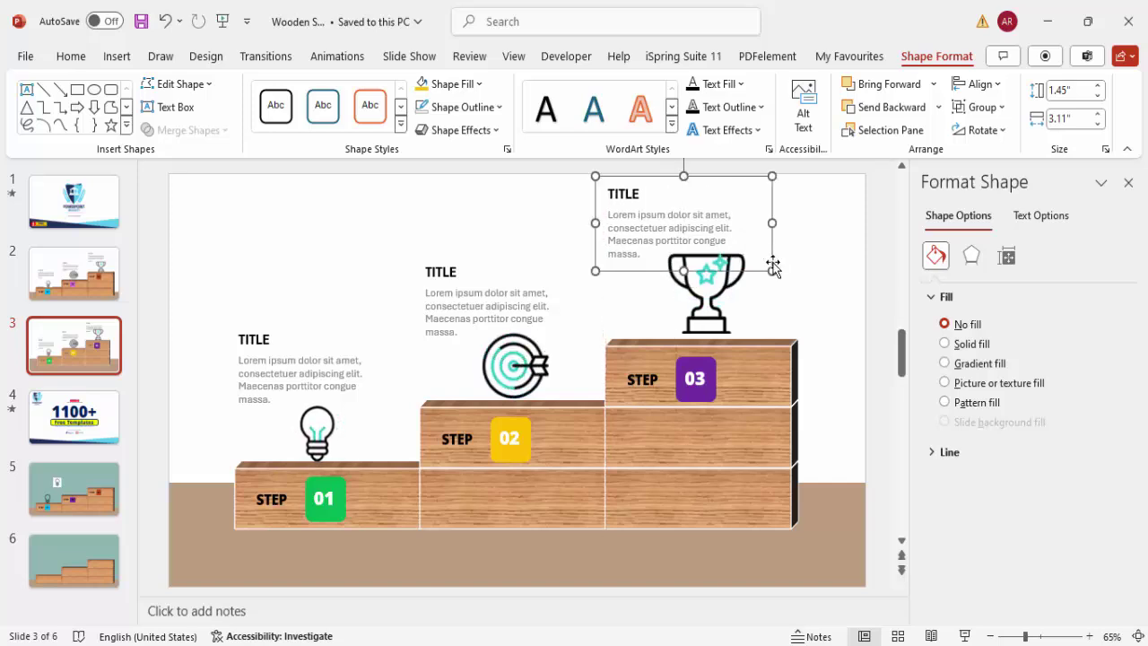
click(822, 314)
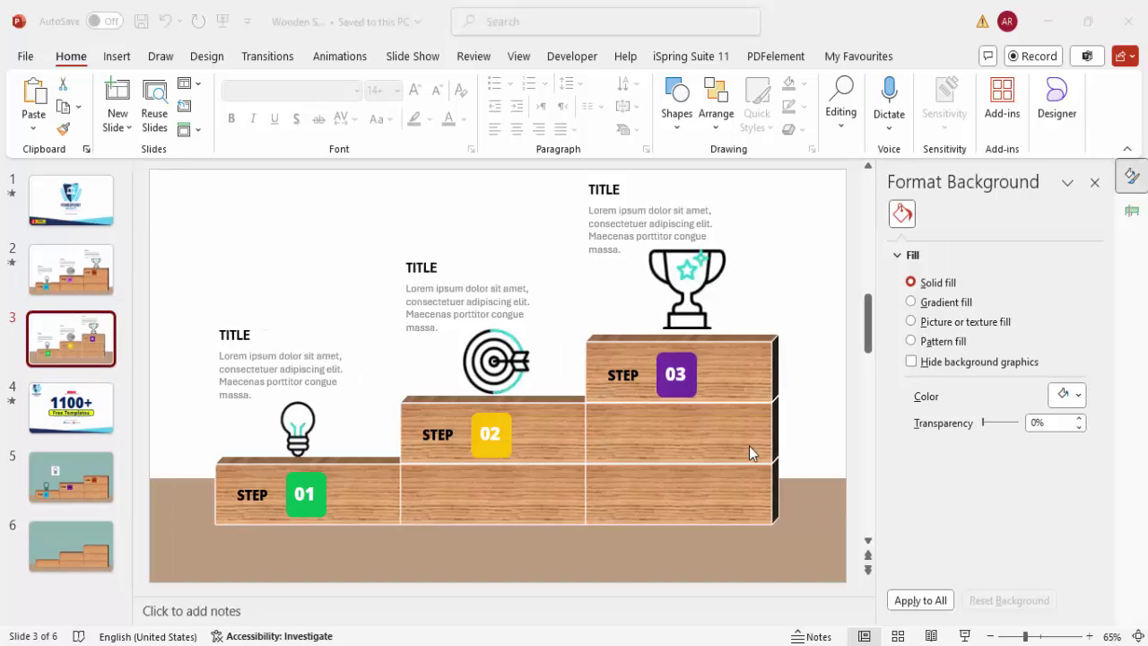
Inspect the step 01, 02 and 03 block groups and their badge and STEP label parts
click(261, 496)
click(261, 496)
shift+click(309, 487)
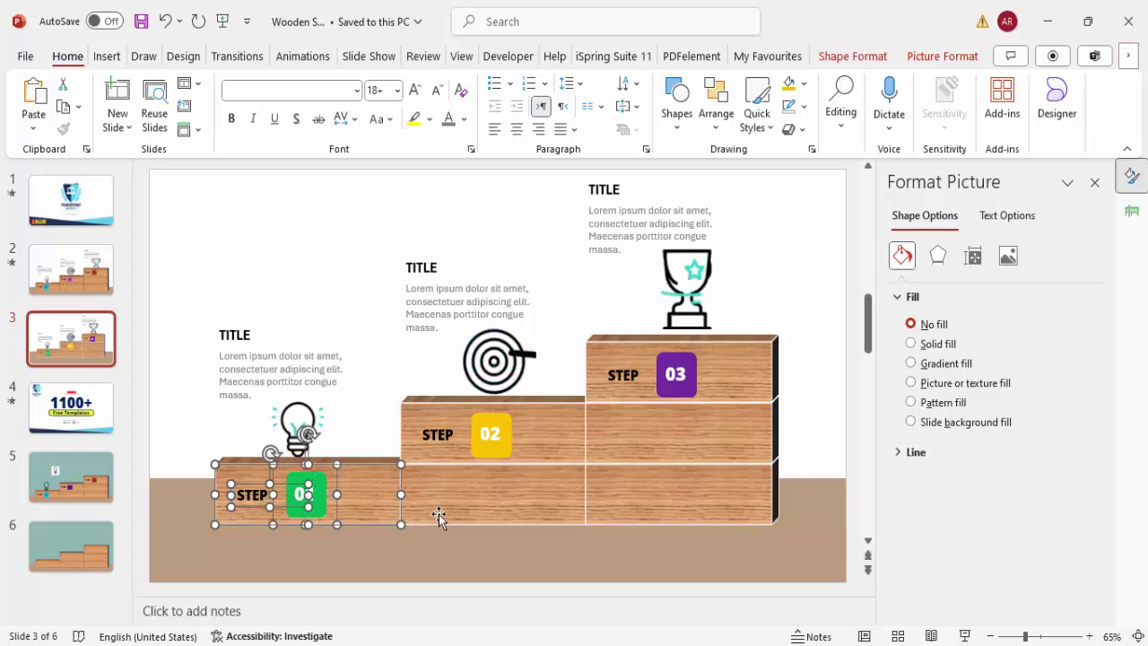
click(390, 562)
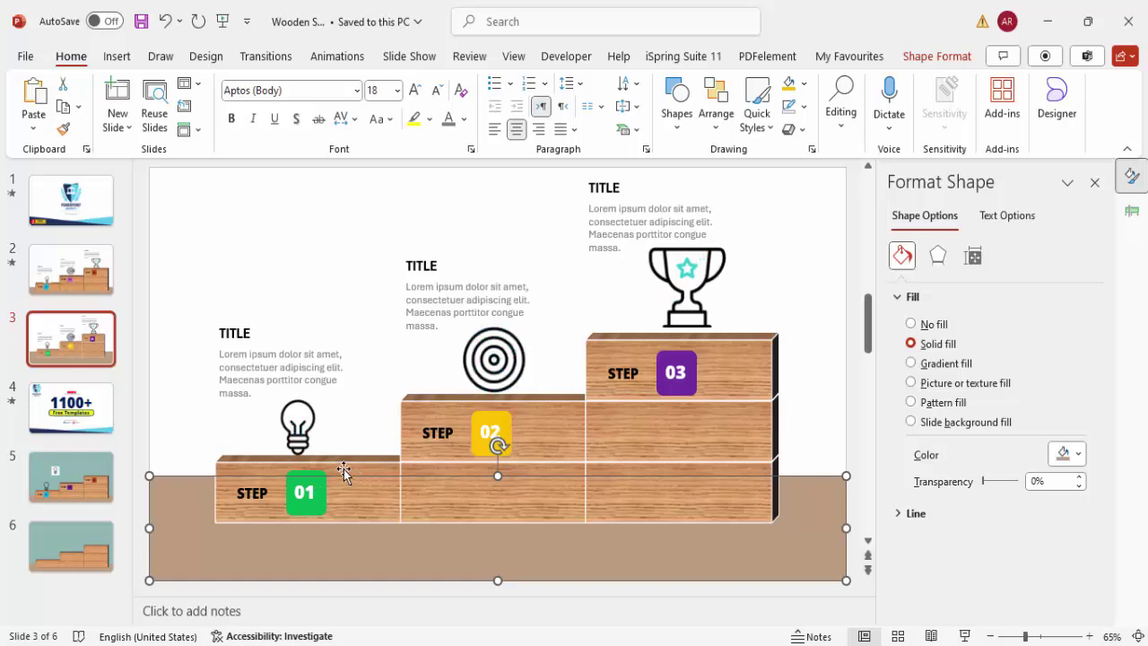
click(344, 473)
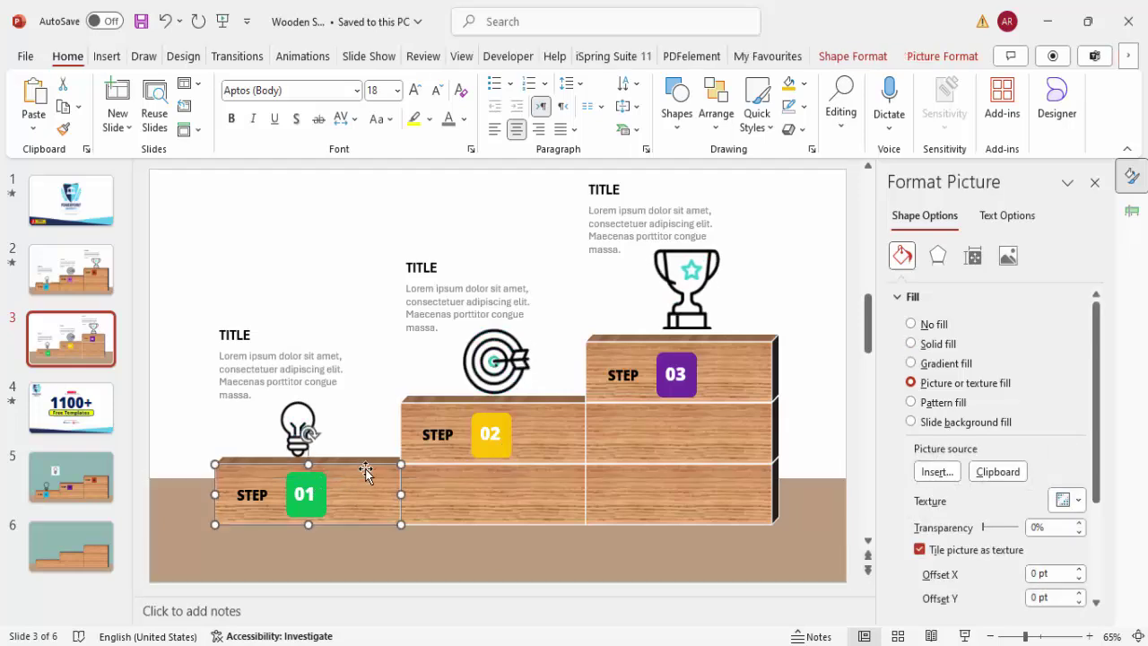
click(314, 481)
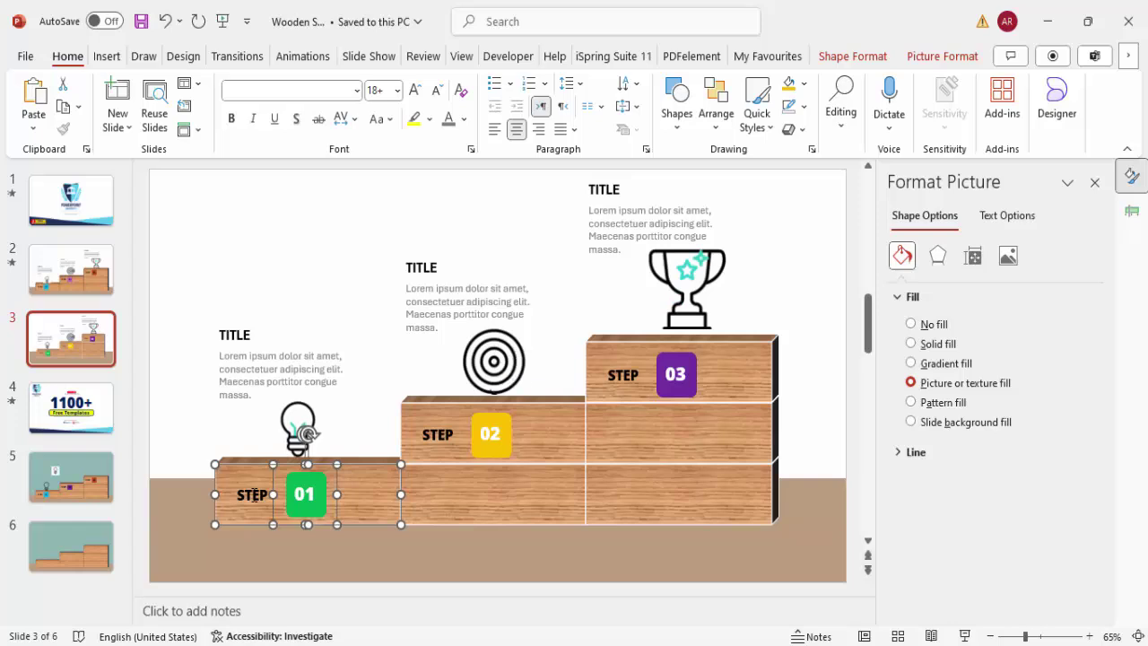
click(288, 497)
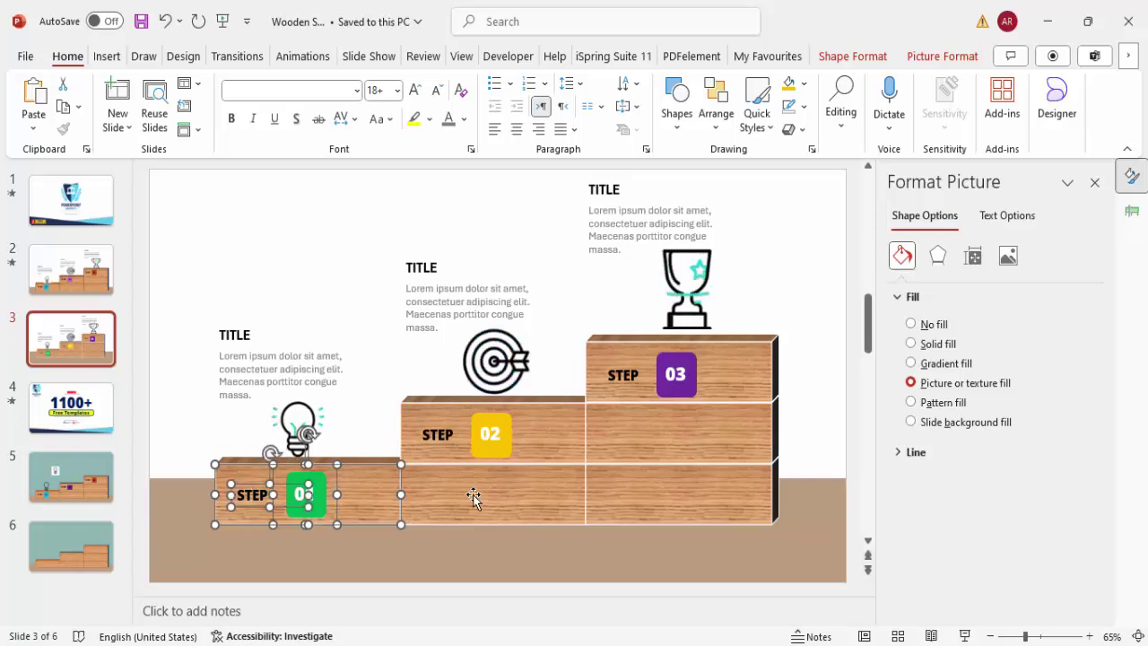
key(Escape)
click(543, 445)
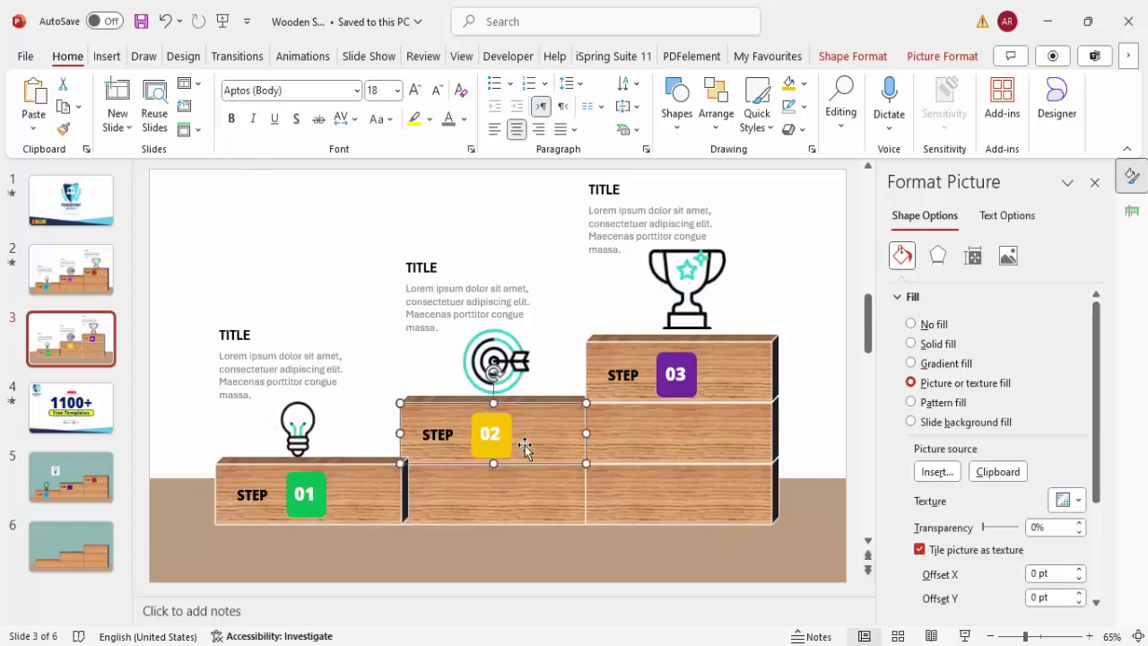
click(502, 421)
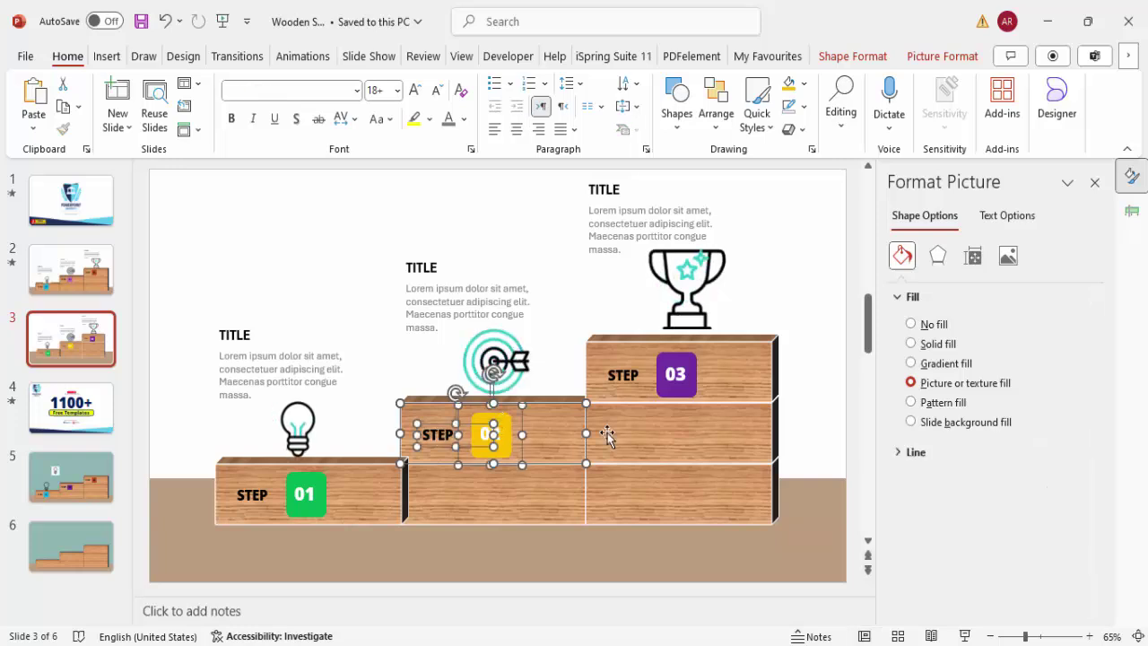
key(Escape)
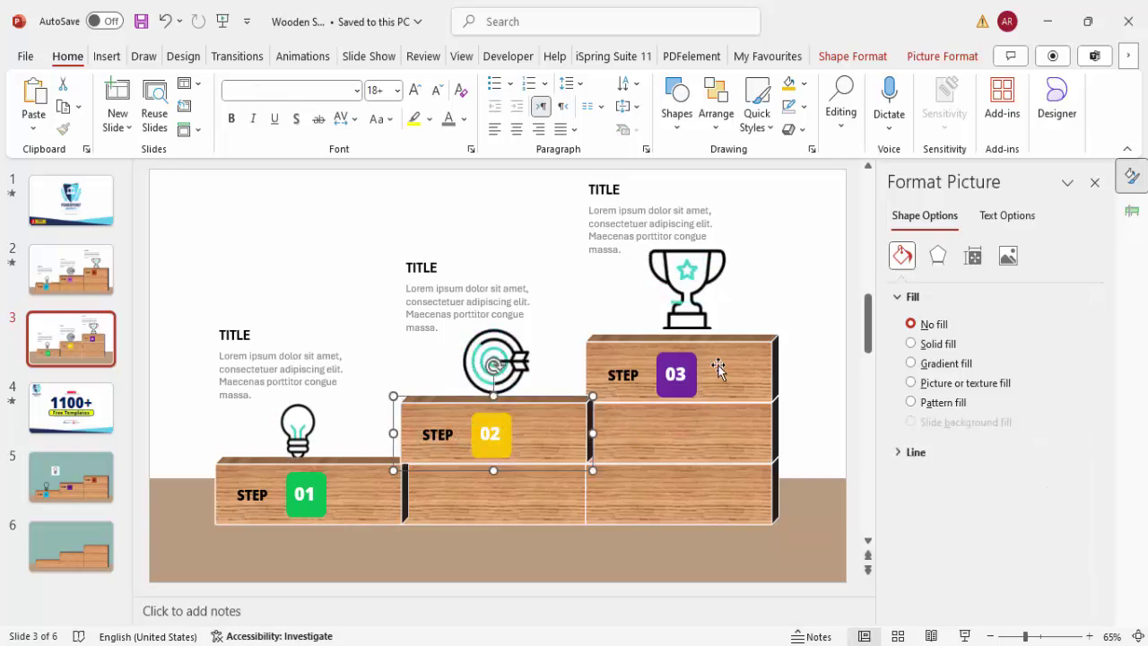
click(715, 372)
click(669, 374)
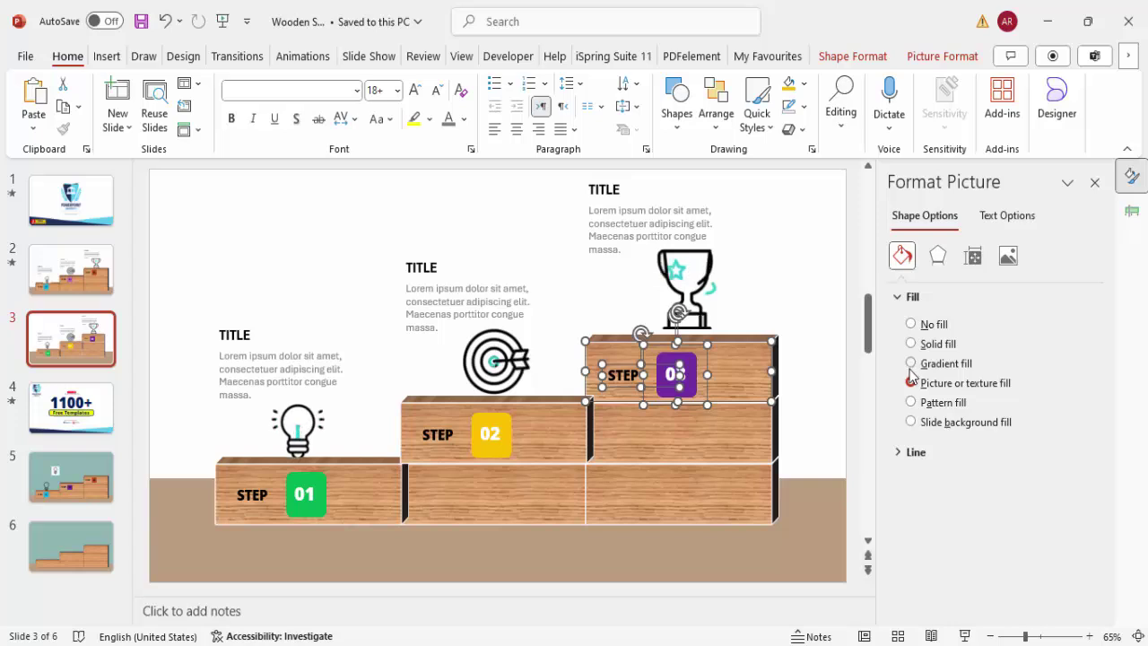
key(Escape)
Send the step 01 block backward, undoing the move behind the floor
click(391, 492)
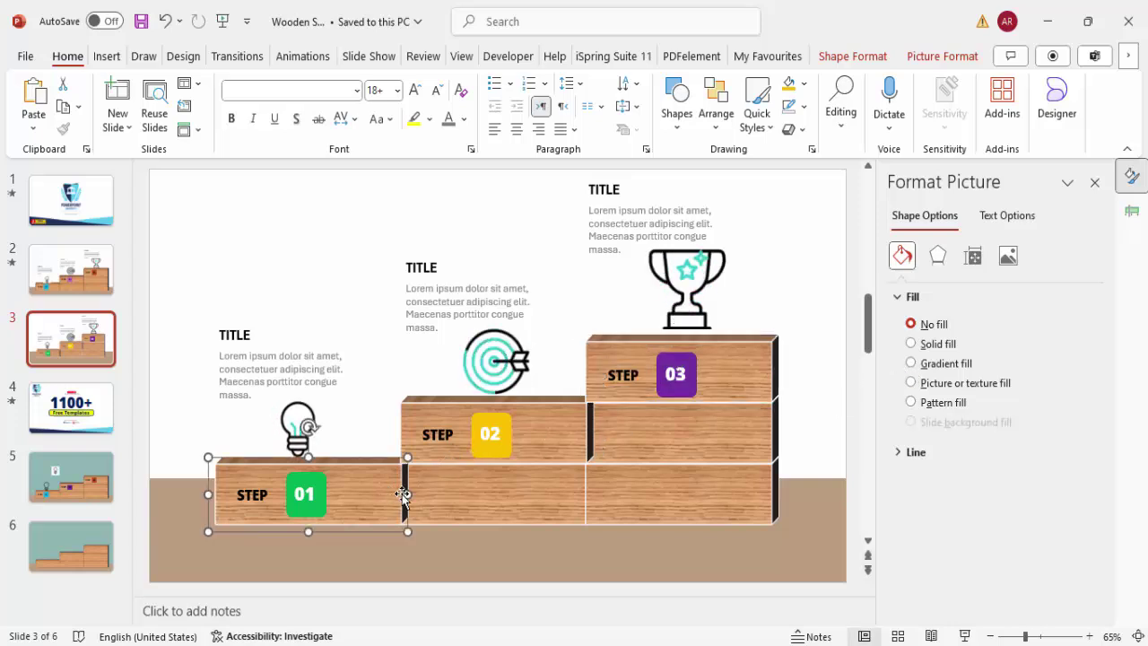
click(942, 55)
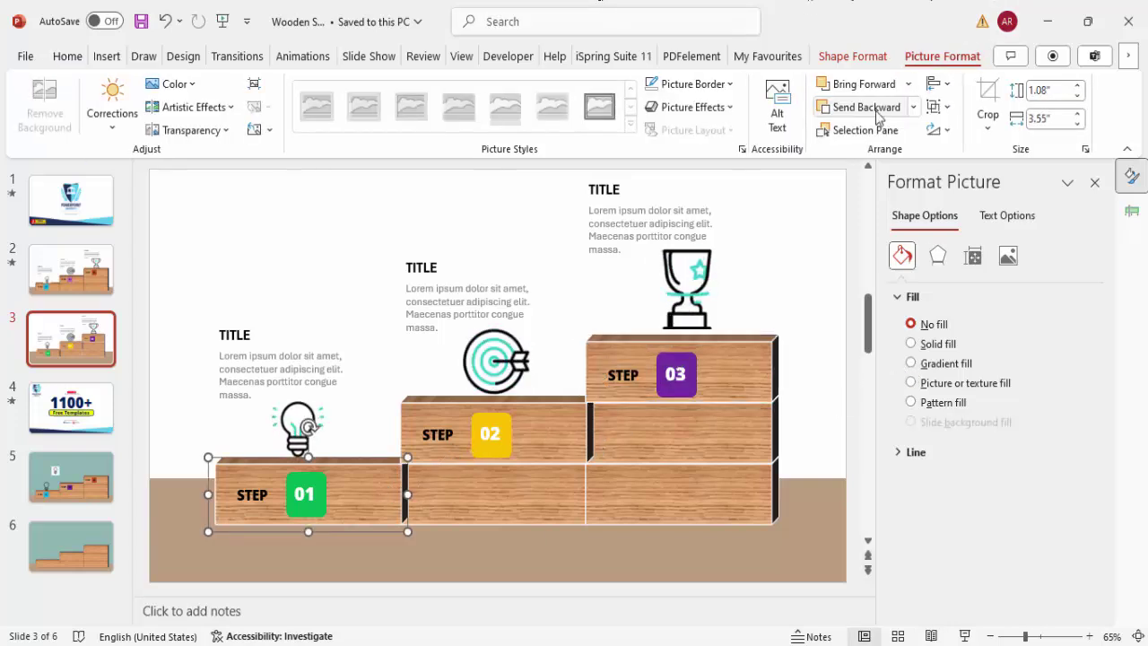
click(867, 109)
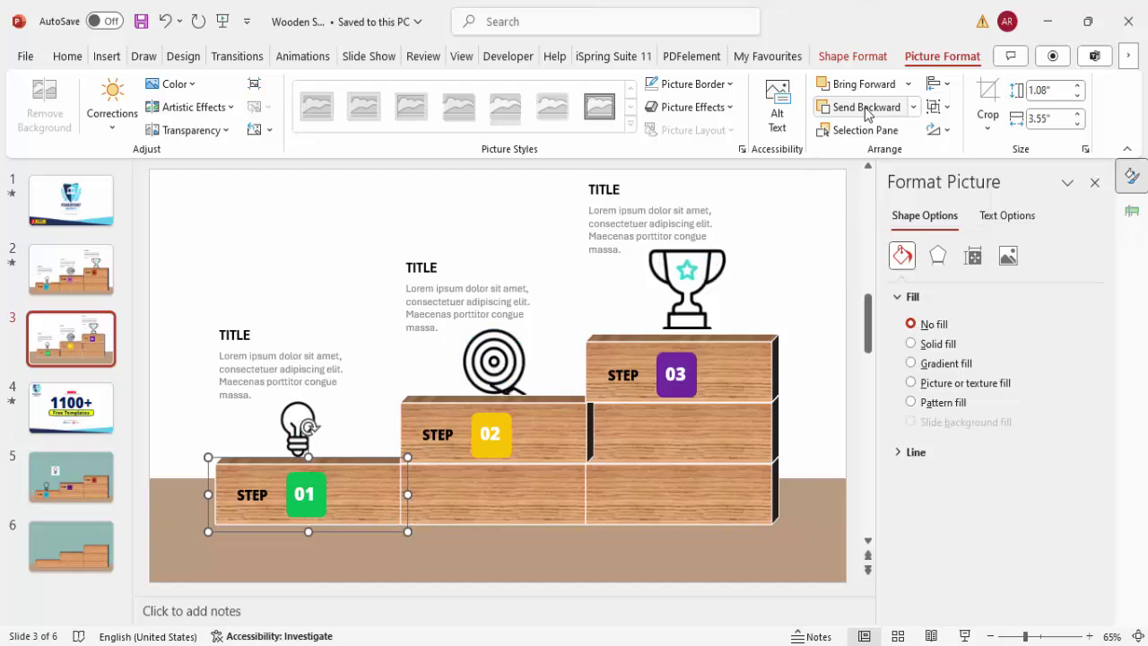
click(866, 108)
key(ctrl+z)
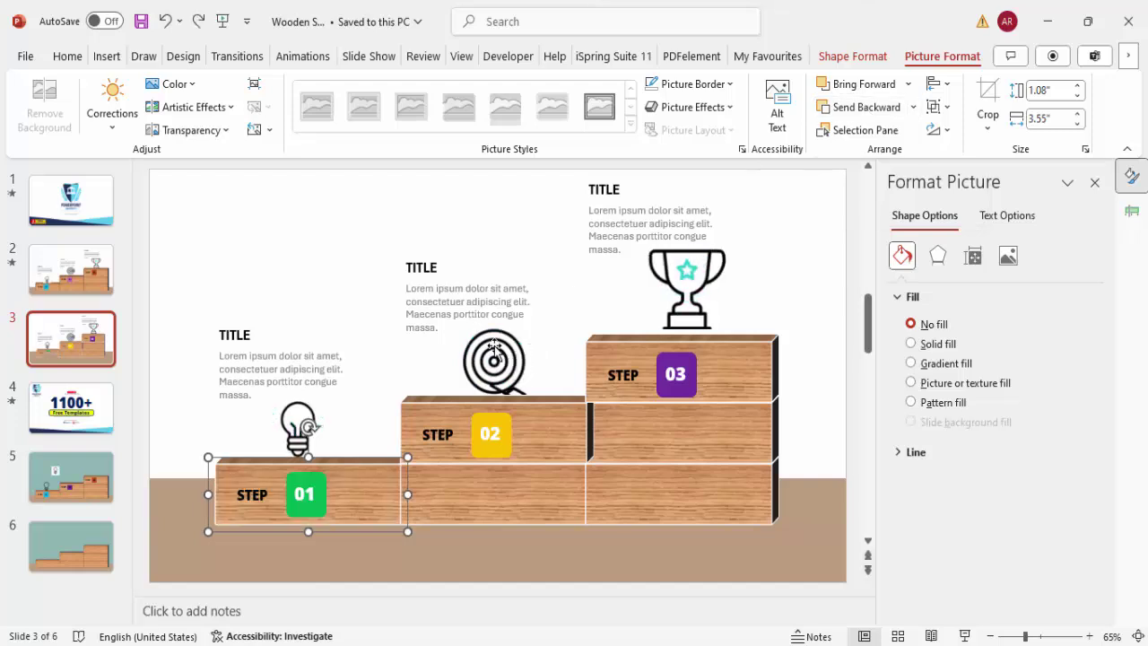
Show the Animation Pane with the step 02 block selected
click(544, 428)
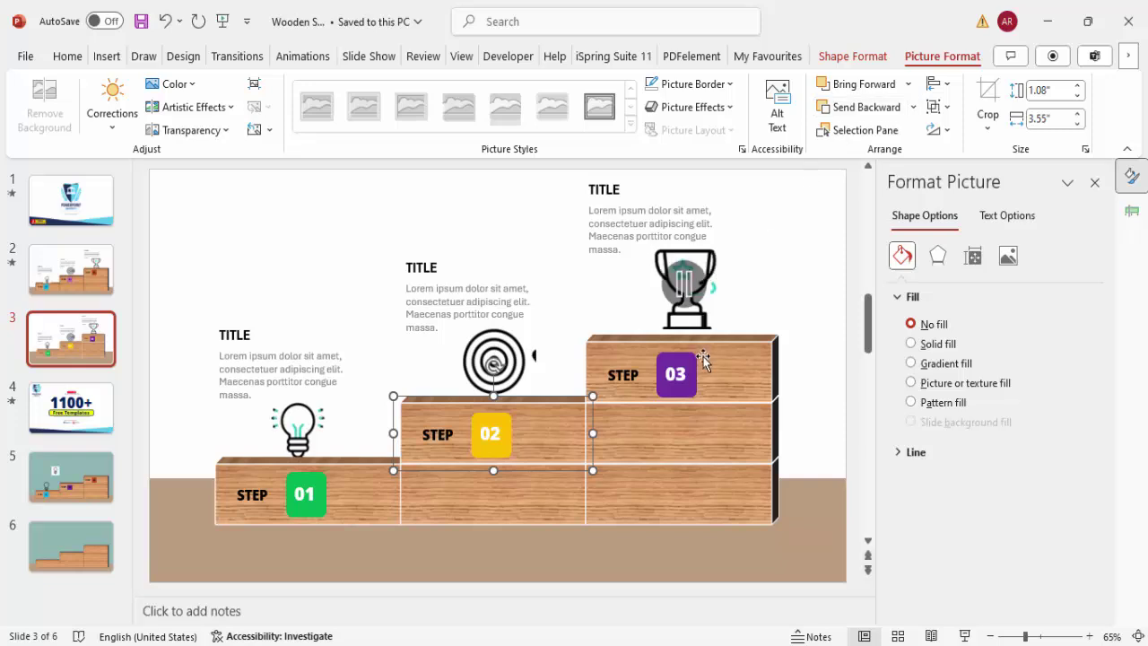
click(305, 57)
click(780, 88)
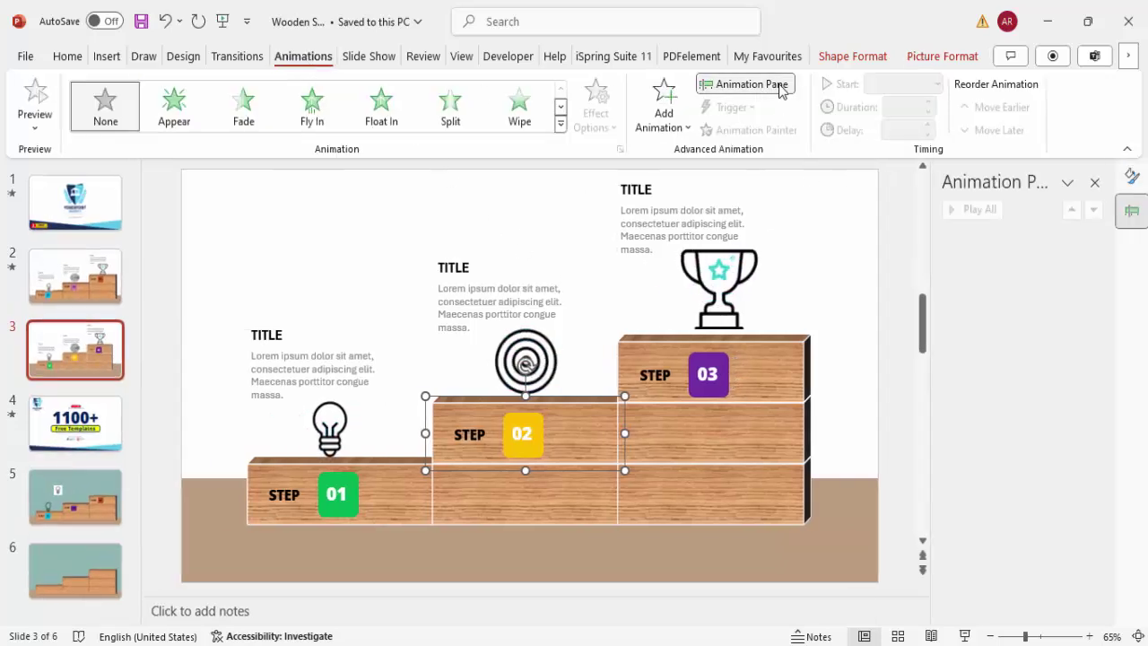
Apply the Fly In entrance to the three bottom-row wooden blocks
click(727, 499)
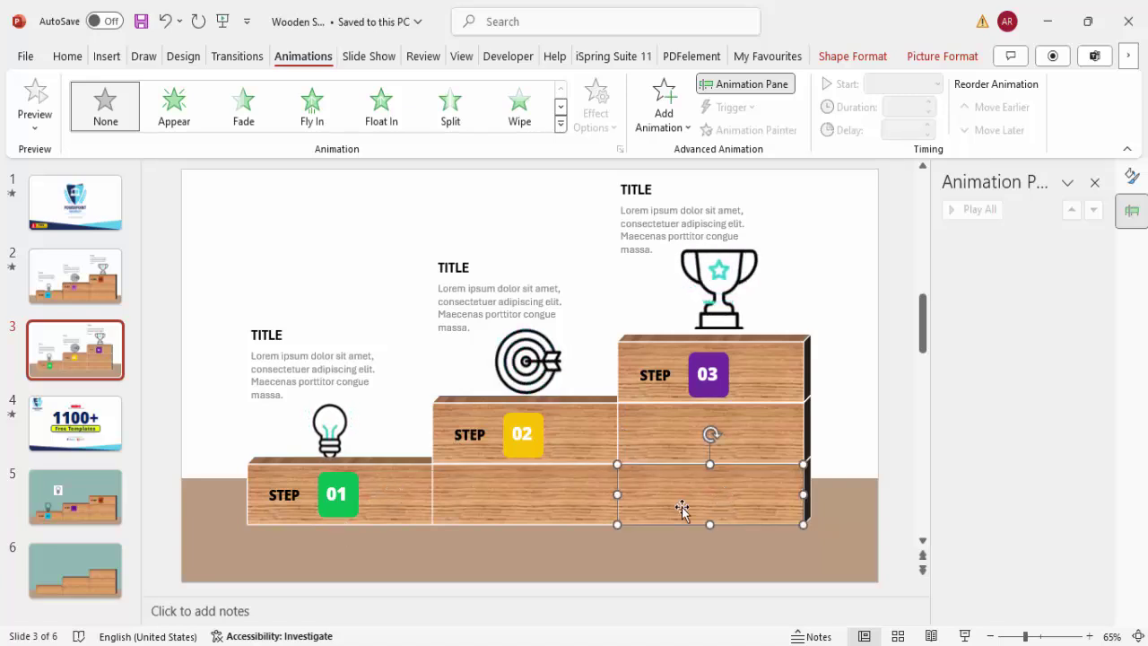
shift+click(534, 495)
shift+click(398, 508)
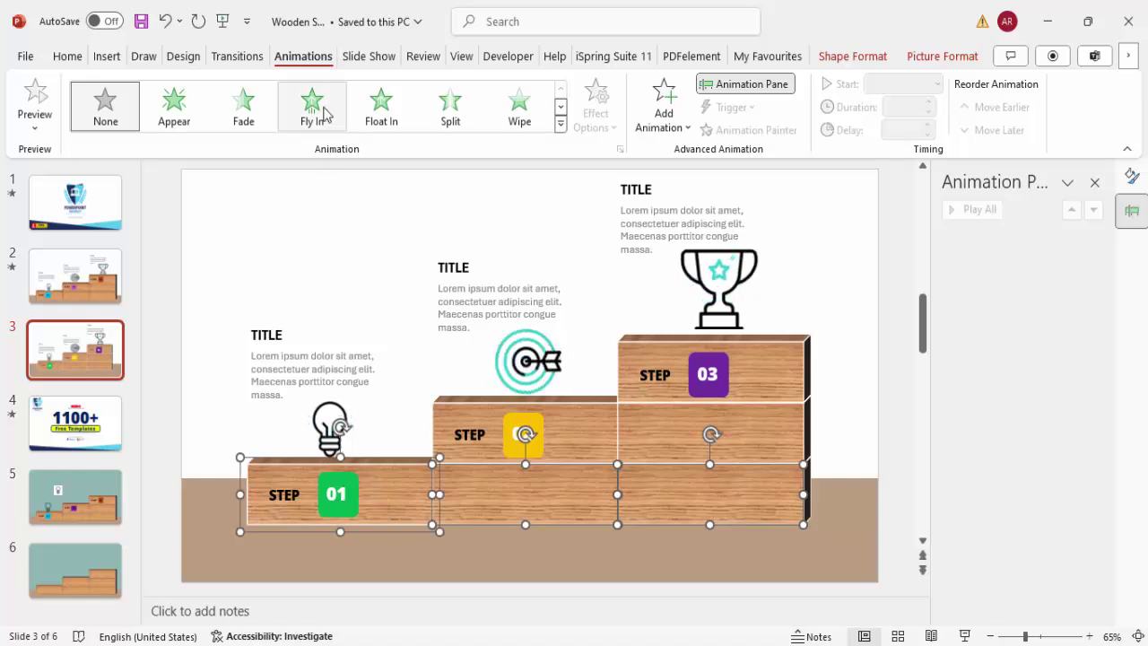
click(321, 114)
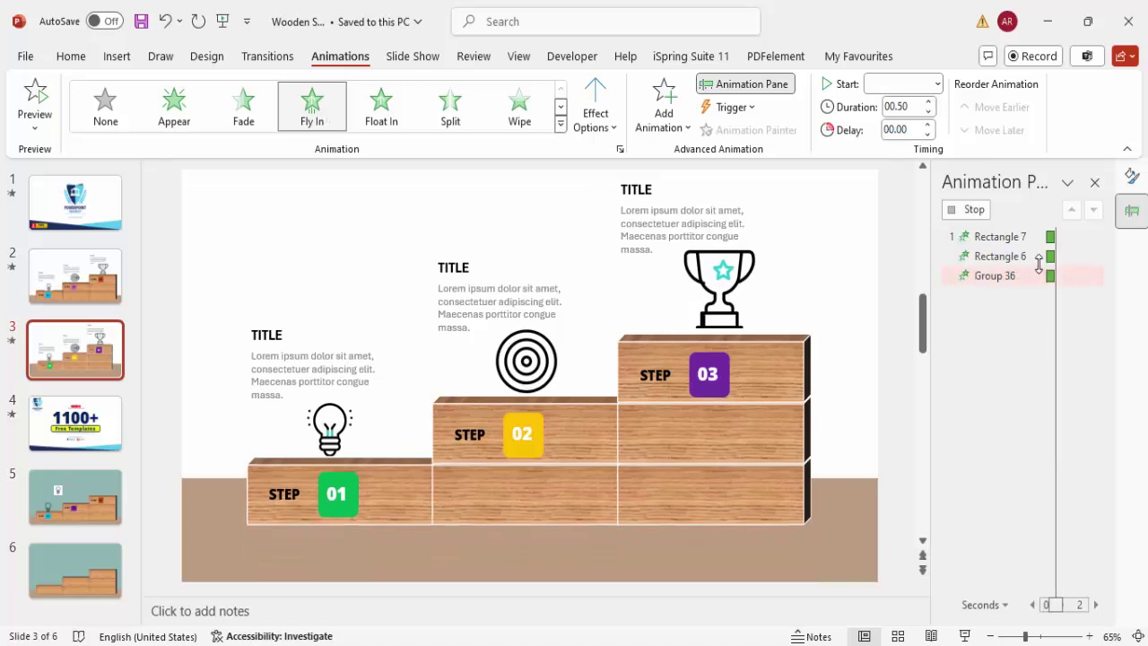
Set Rectangle 6 and Group 36 to start After Previous and preview the animations
click(1003, 258)
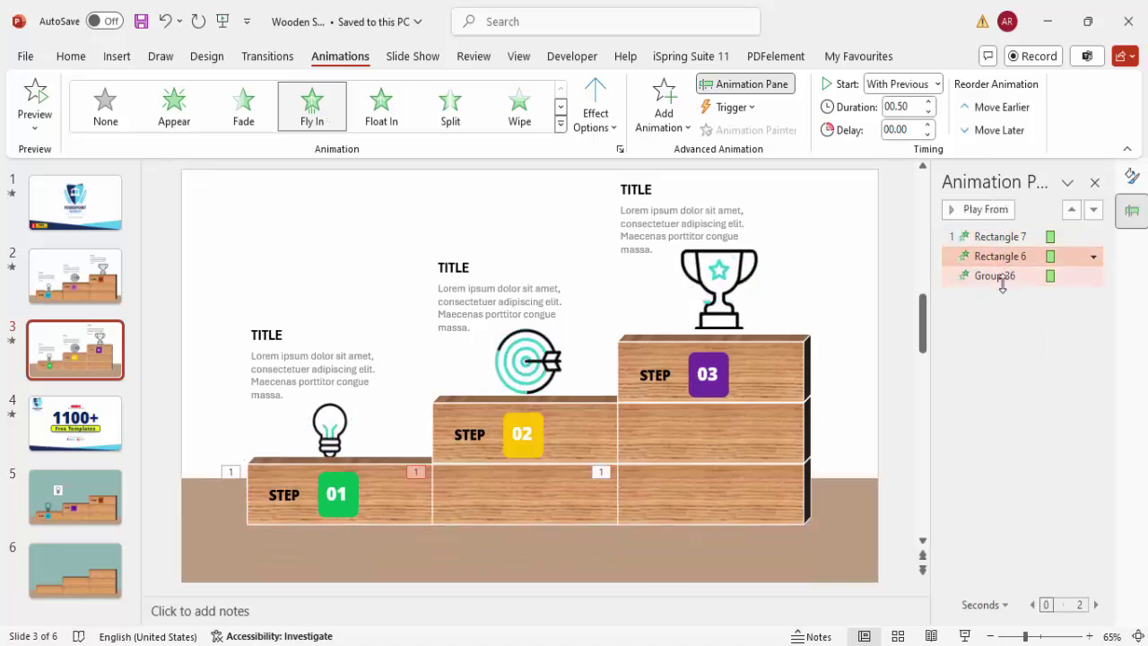
shift+click(999, 277)
click(937, 83)
click(905, 147)
click(997, 354)
click(965, 212)
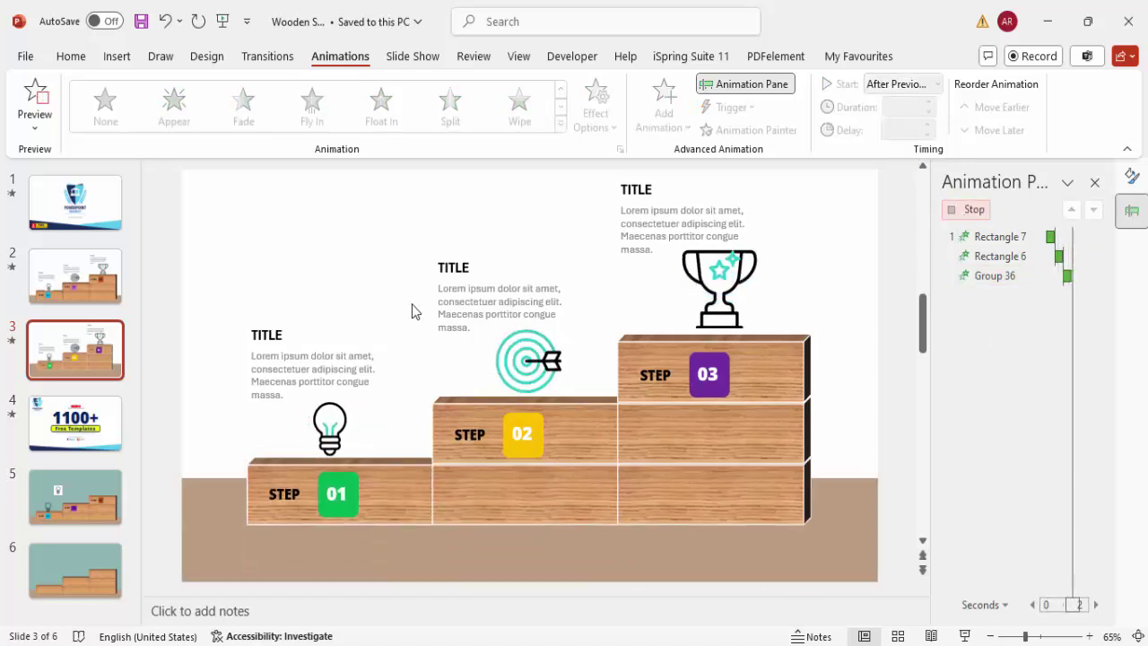
Give the lightbulb a Basic Zoom entrance starting After Previous
click(349, 415)
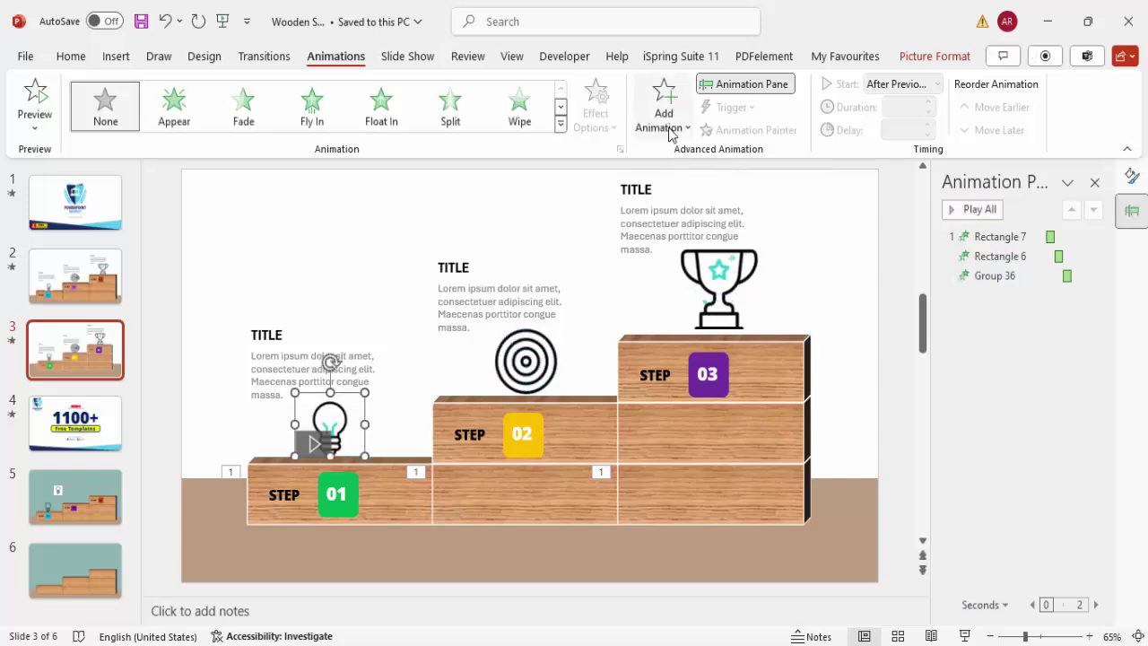
click(664, 126)
click(671, 519)
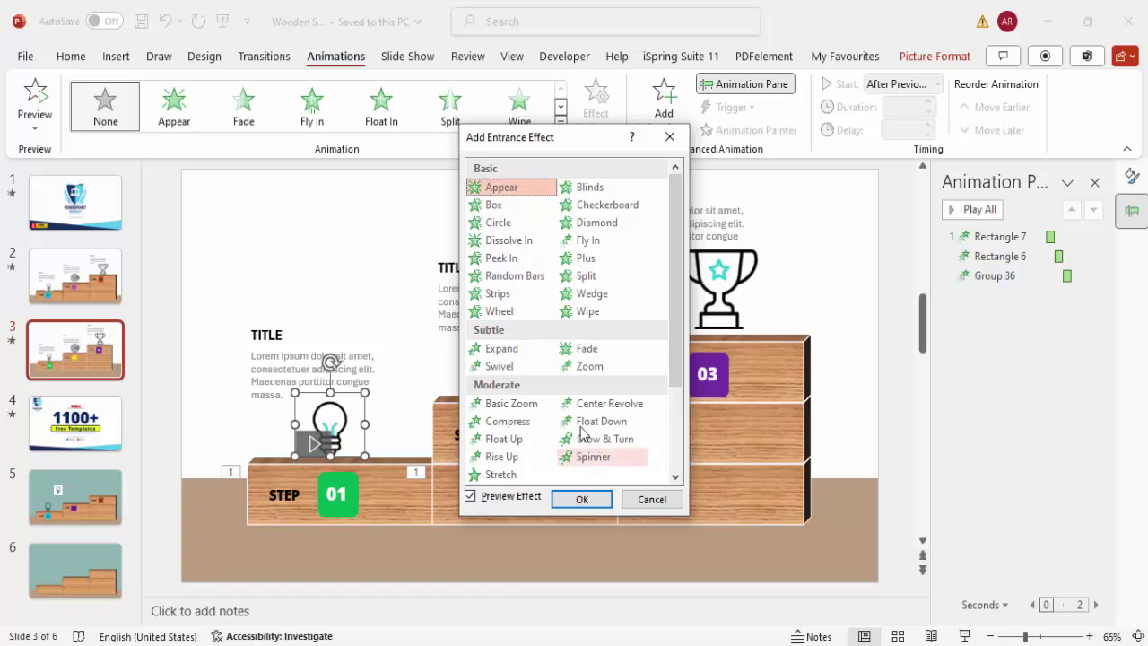
click(509, 404)
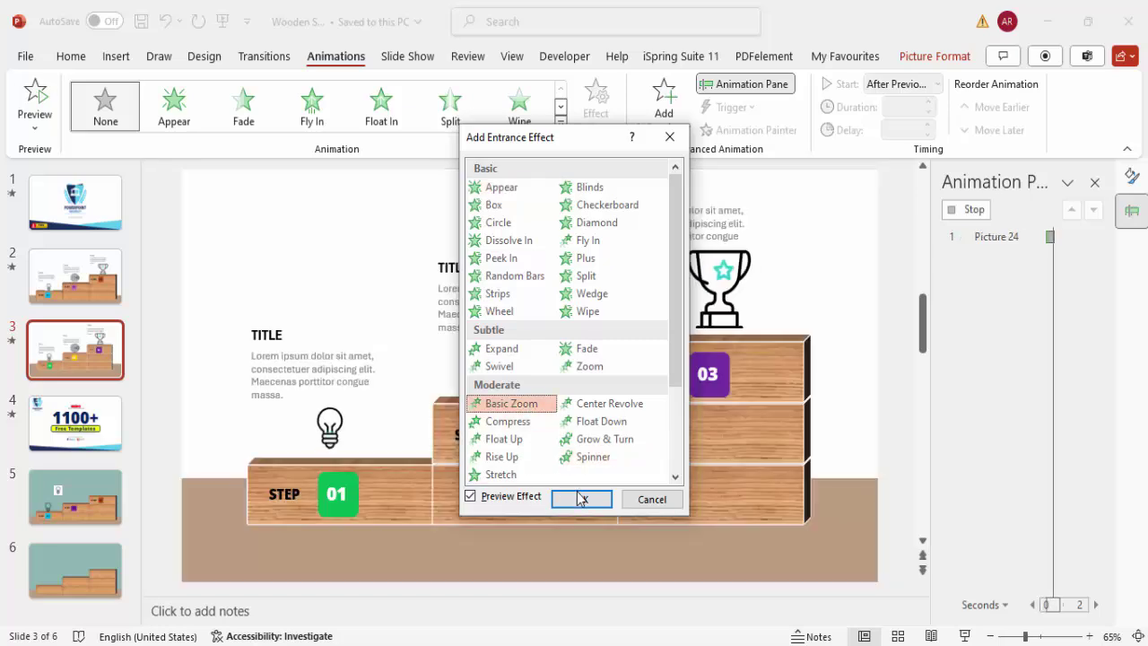
click(582, 499)
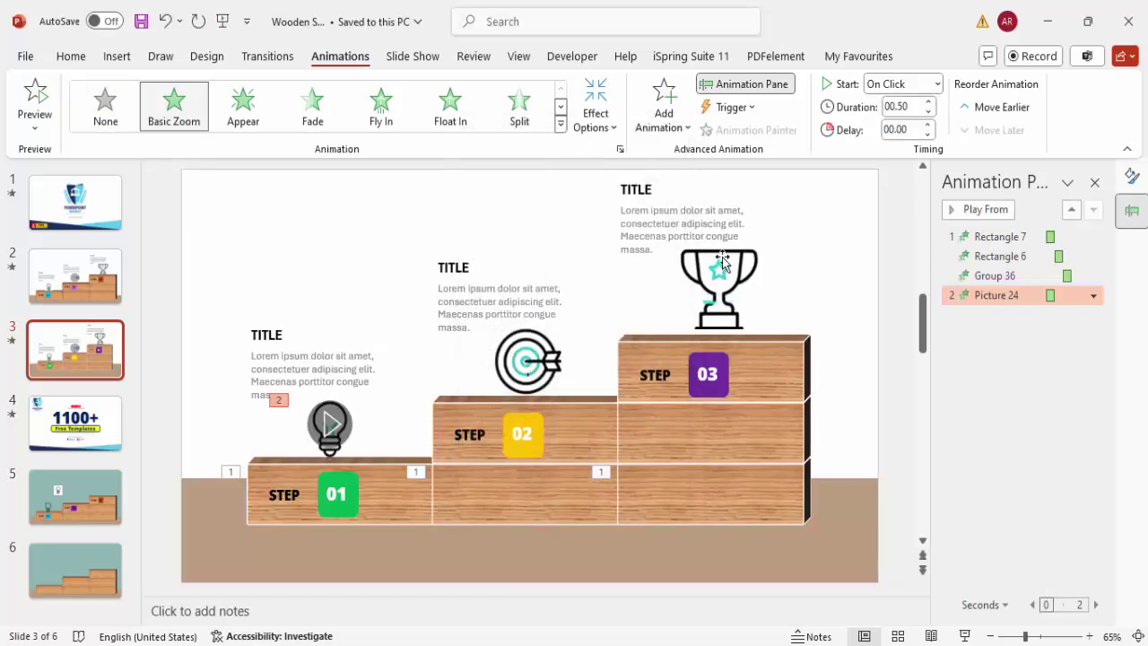
click(936, 83)
click(906, 147)
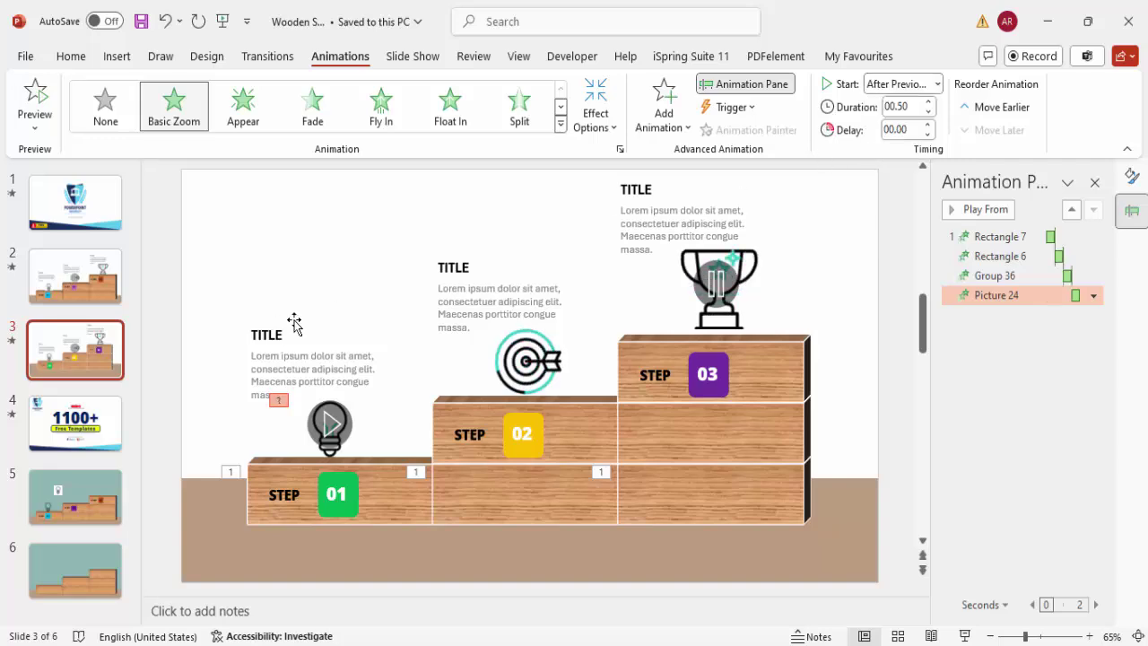
Give the step-01 TITLE a Stretch entrance From Bottom, After Previous, and preview
click(294, 325)
click(664, 113)
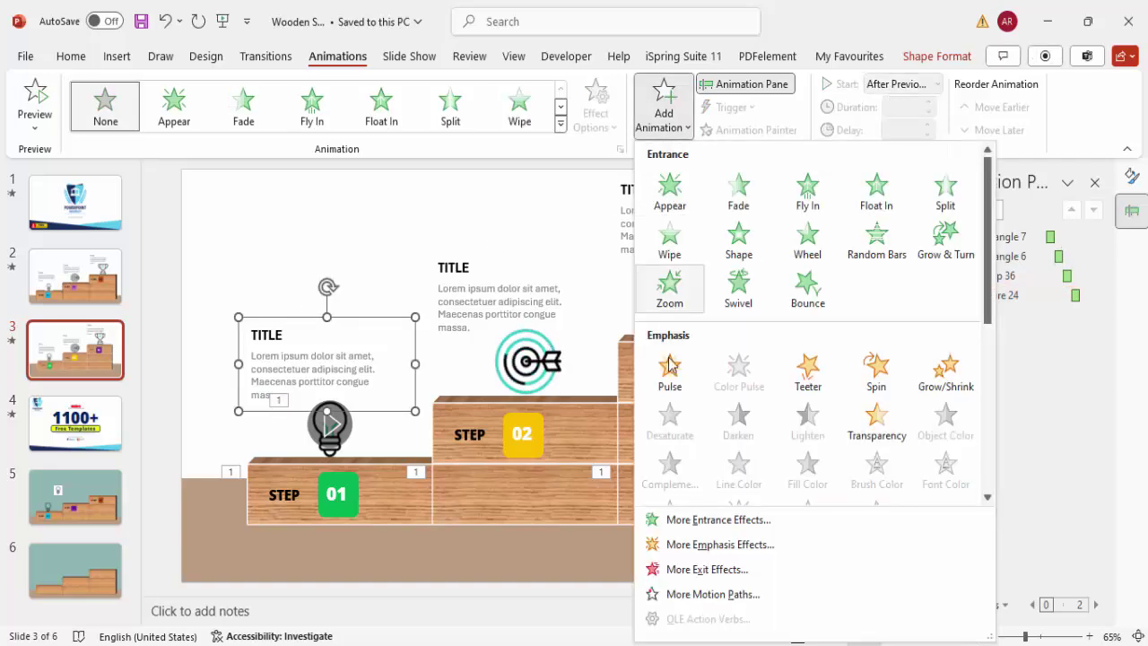
click(728, 524)
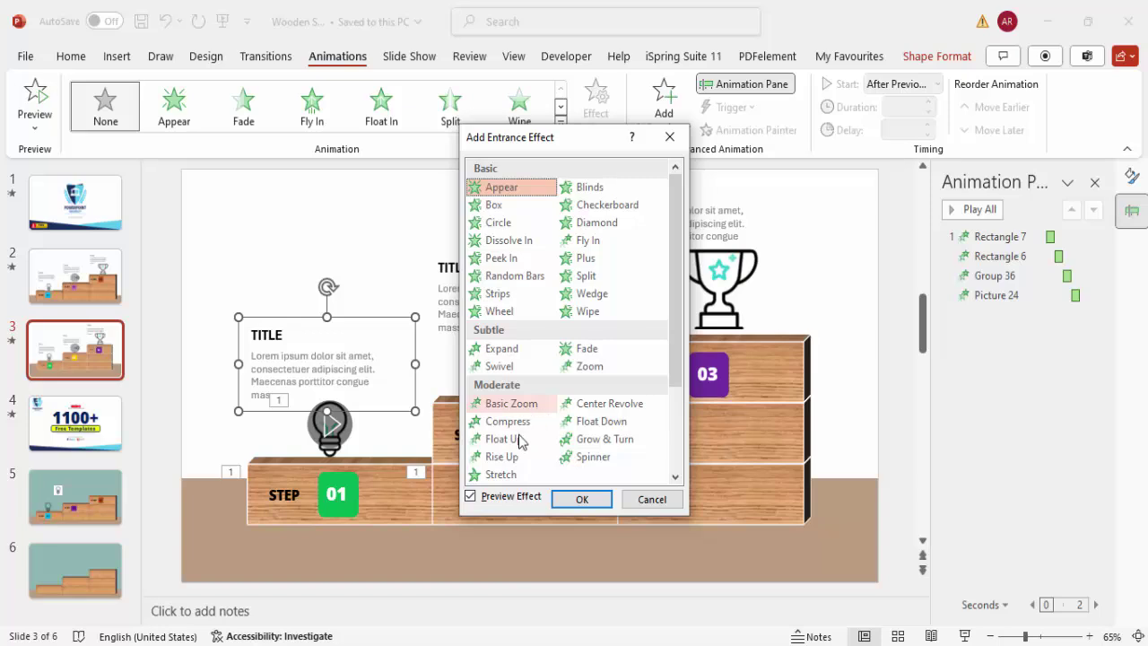
click(514, 477)
click(580, 500)
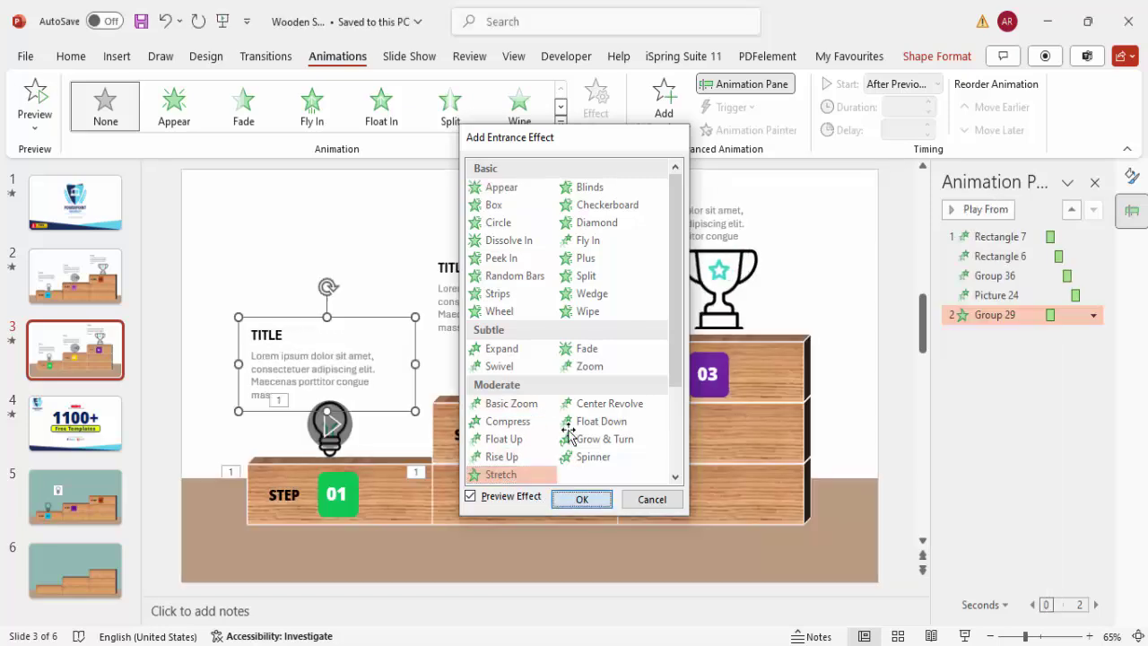
click(592, 124)
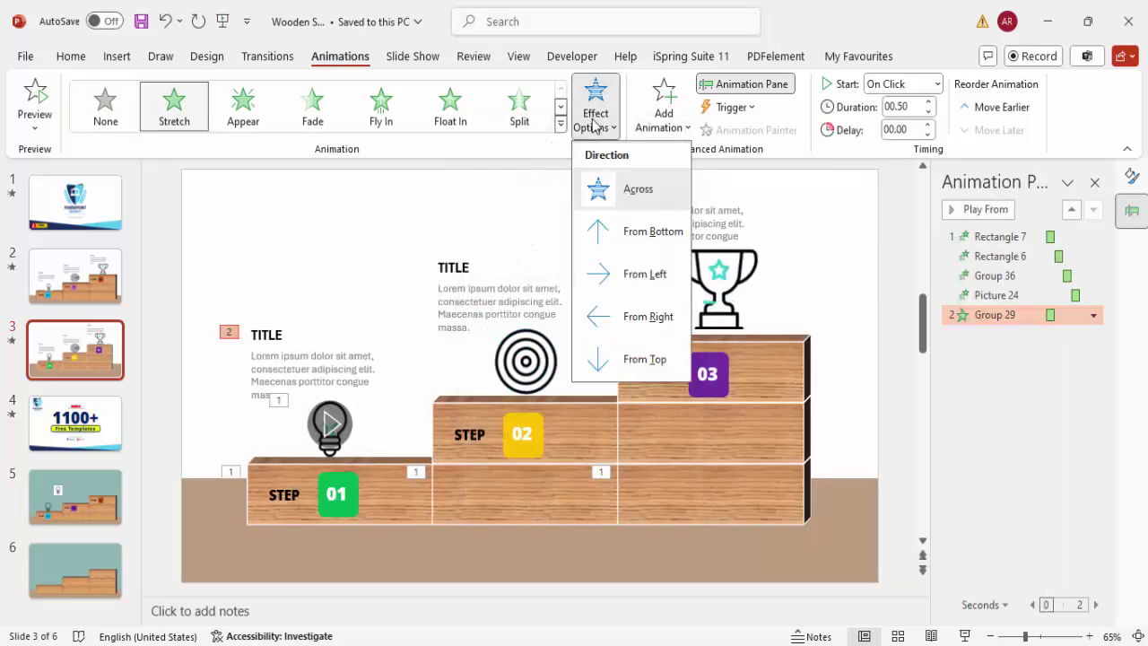
click(666, 231)
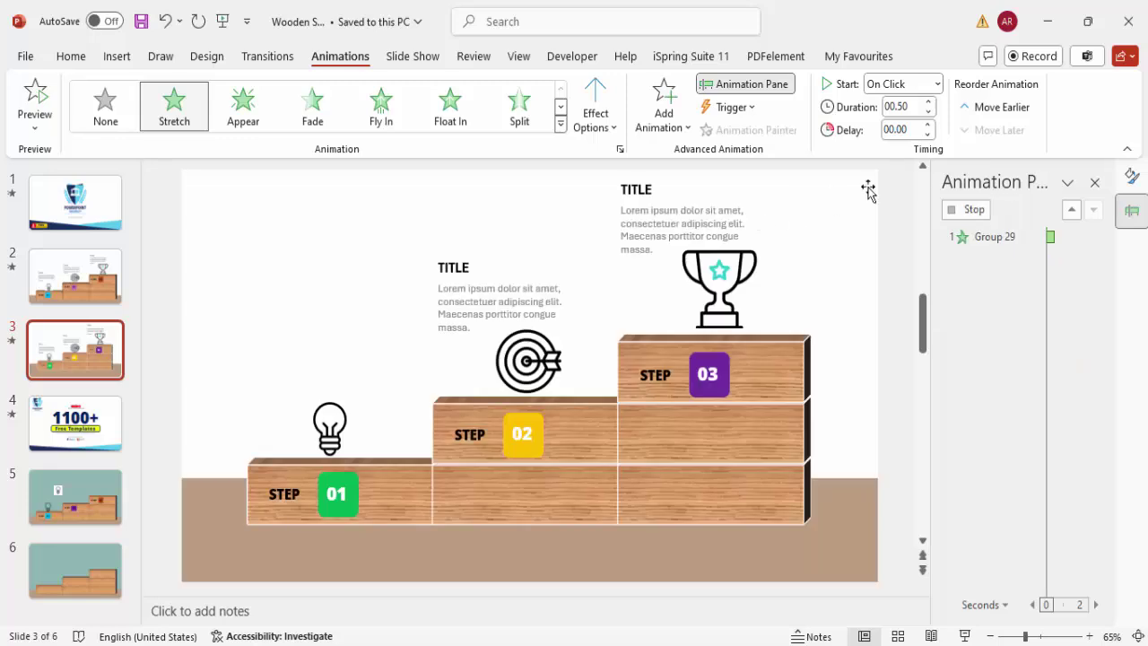
click(937, 84)
click(915, 146)
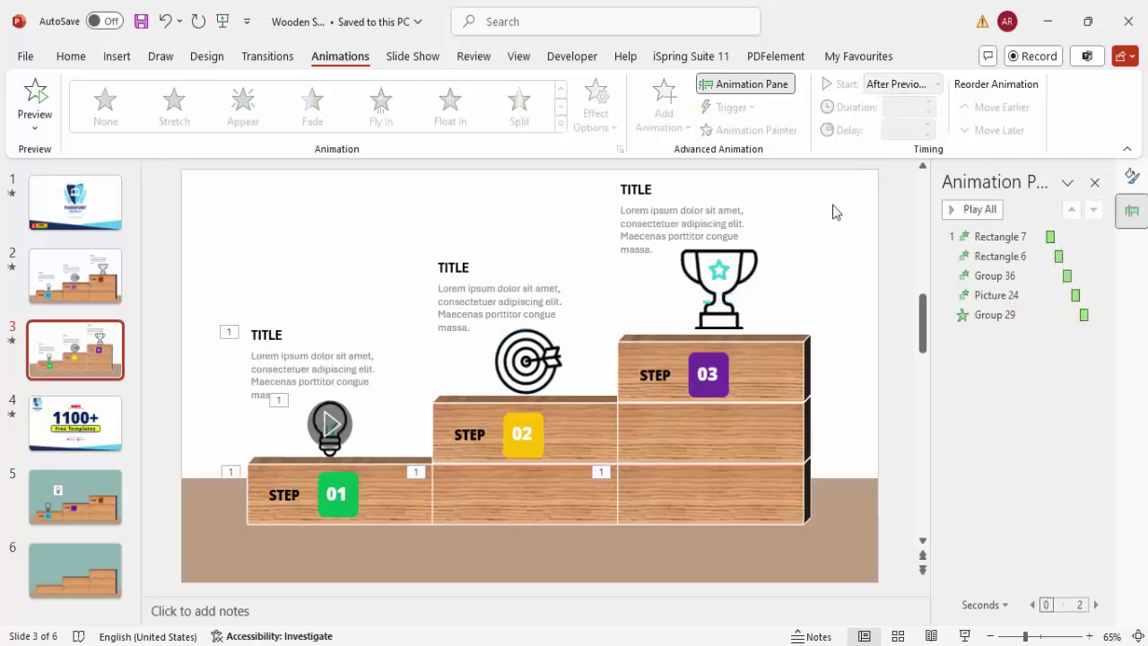
click(966, 209)
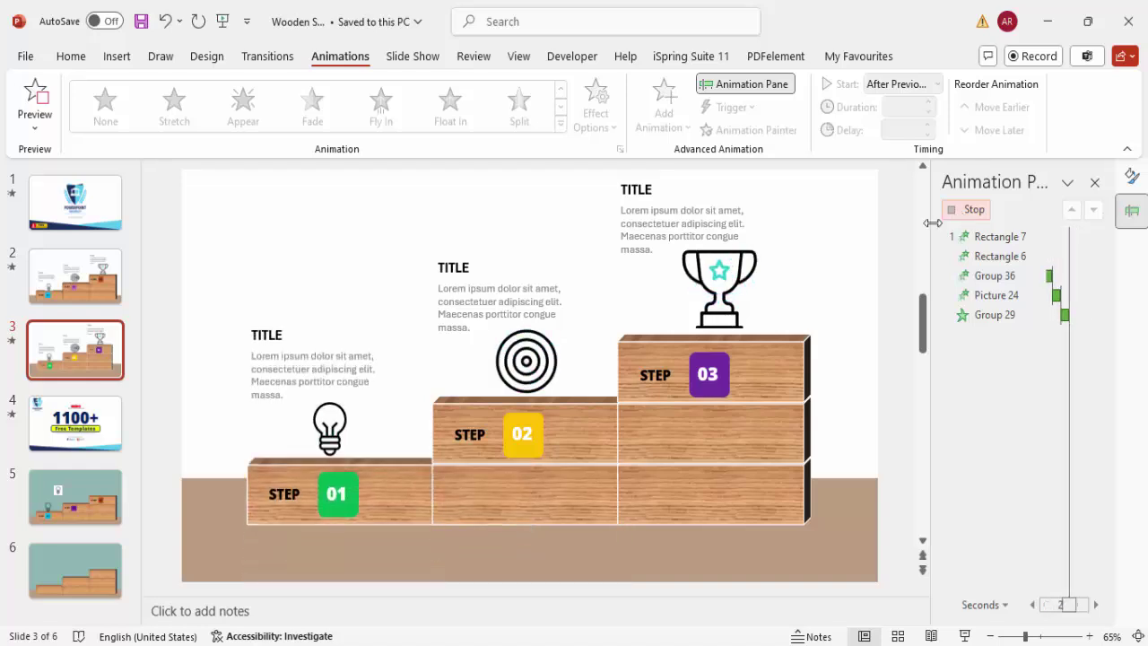
click(705, 437)
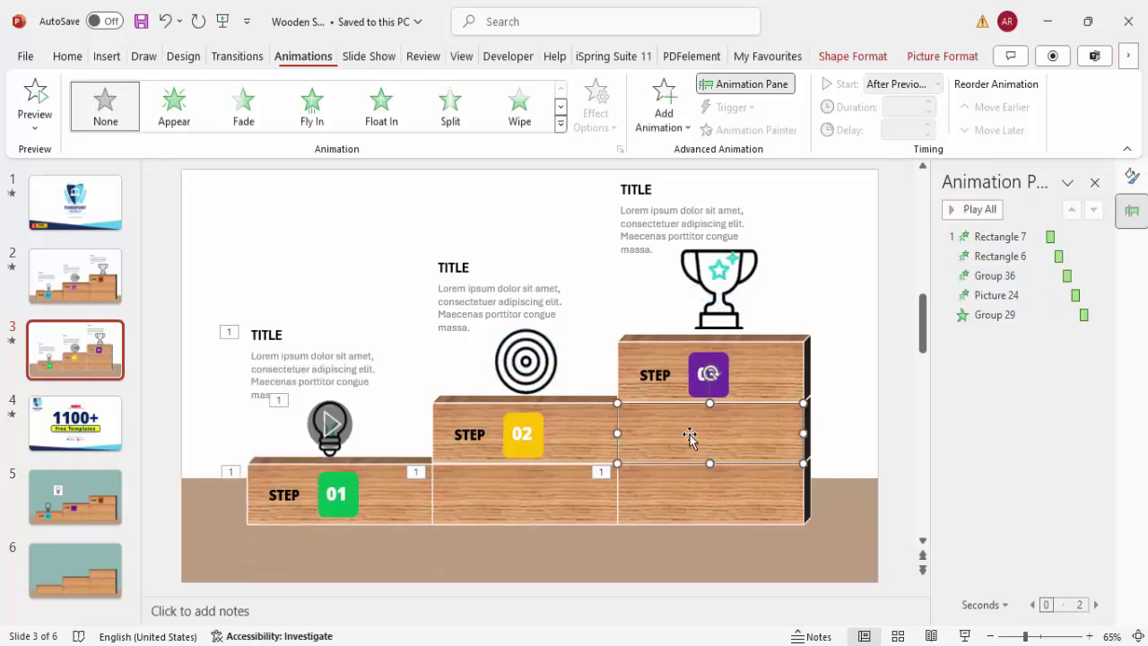
Apply Fly In to both step-02 blocks and set Group 37 to After Previous
shift+click(581, 438)
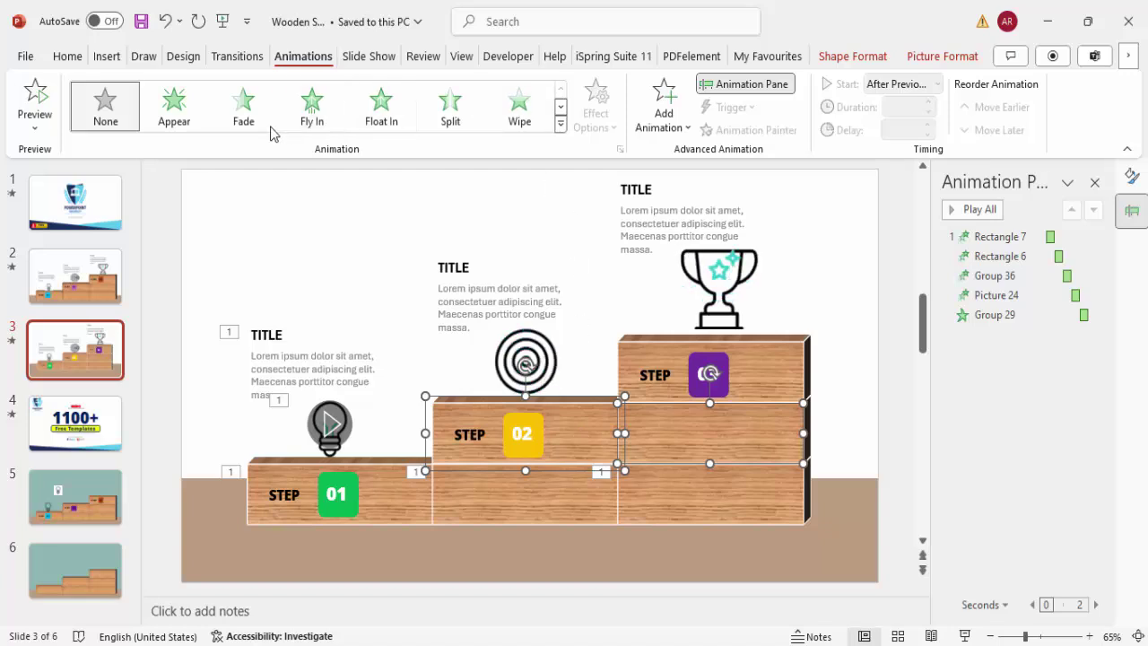
click(314, 127)
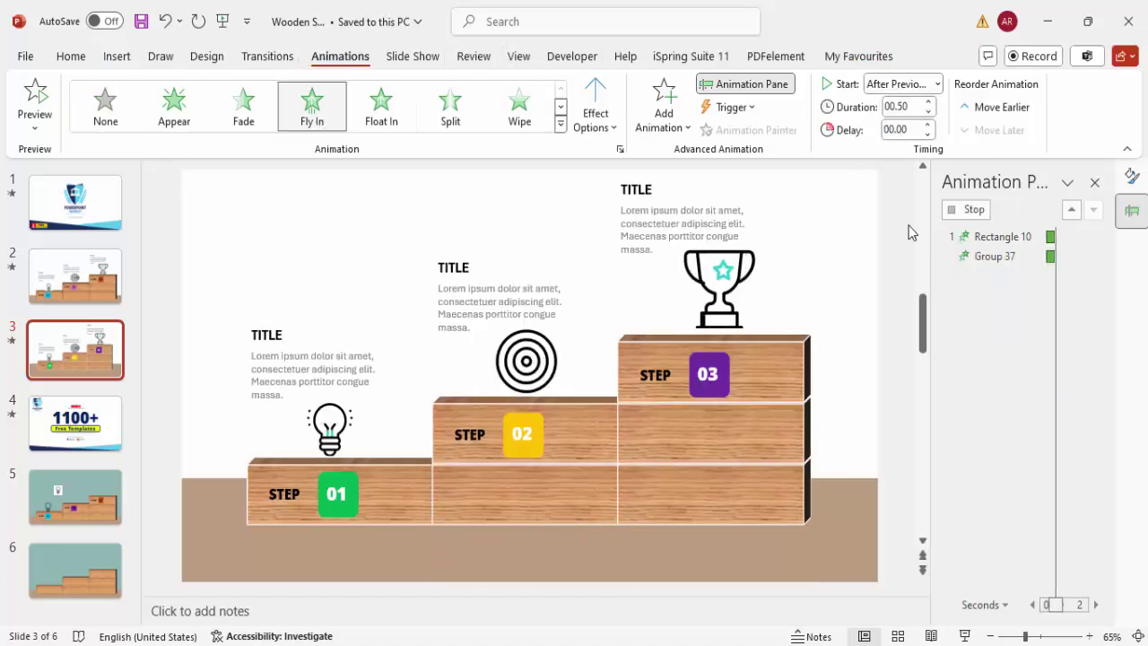
click(1006, 353)
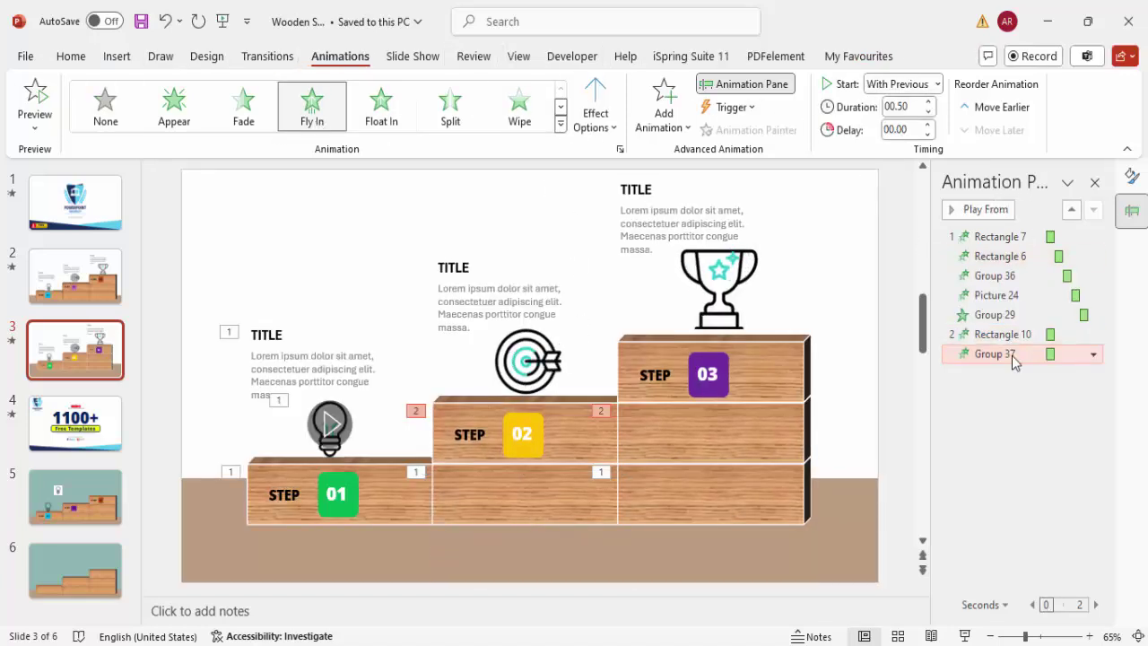
click(939, 85)
click(904, 147)
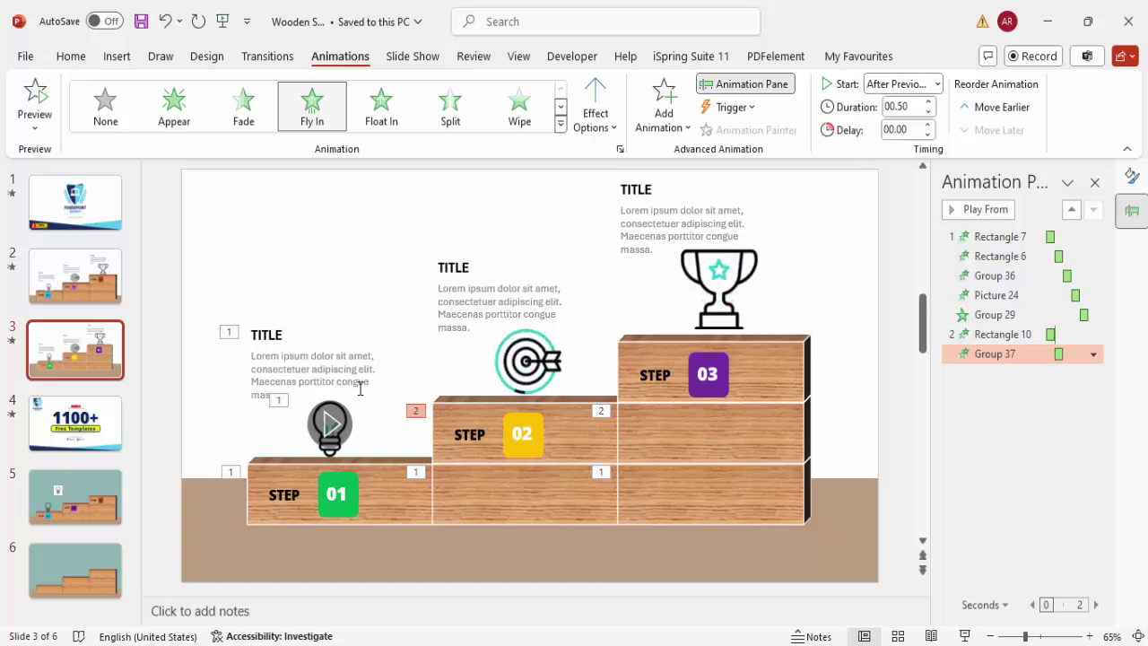
Paint the bulb's zoom onto the target and the title's stretch onto the middle TITLE
click(350, 413)
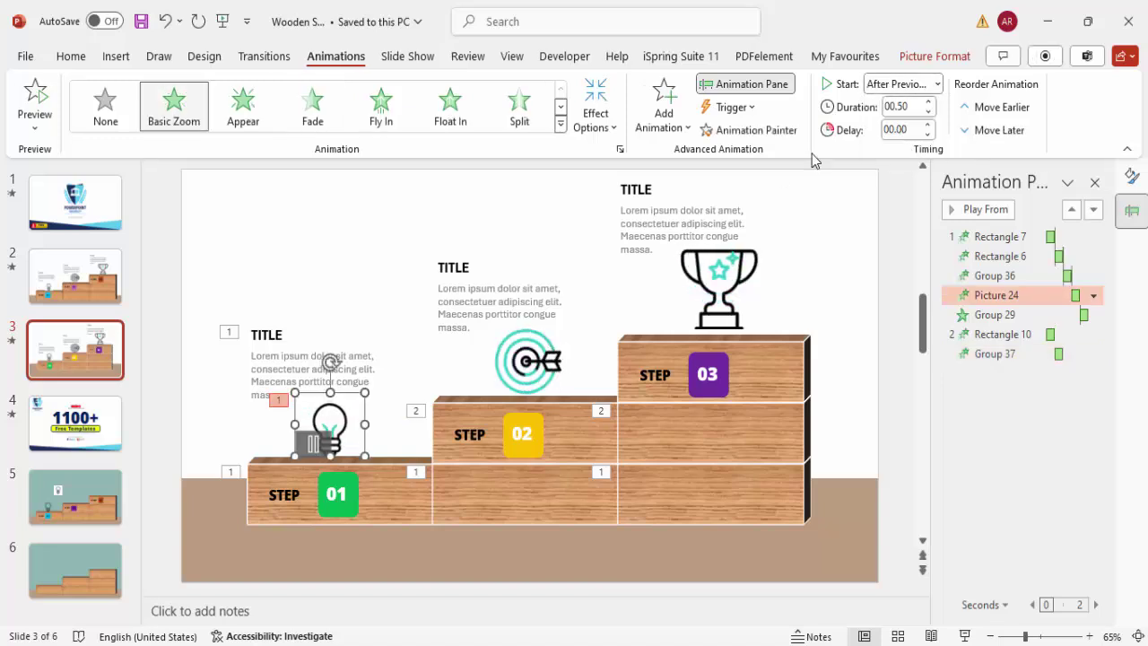
click(769, 130)
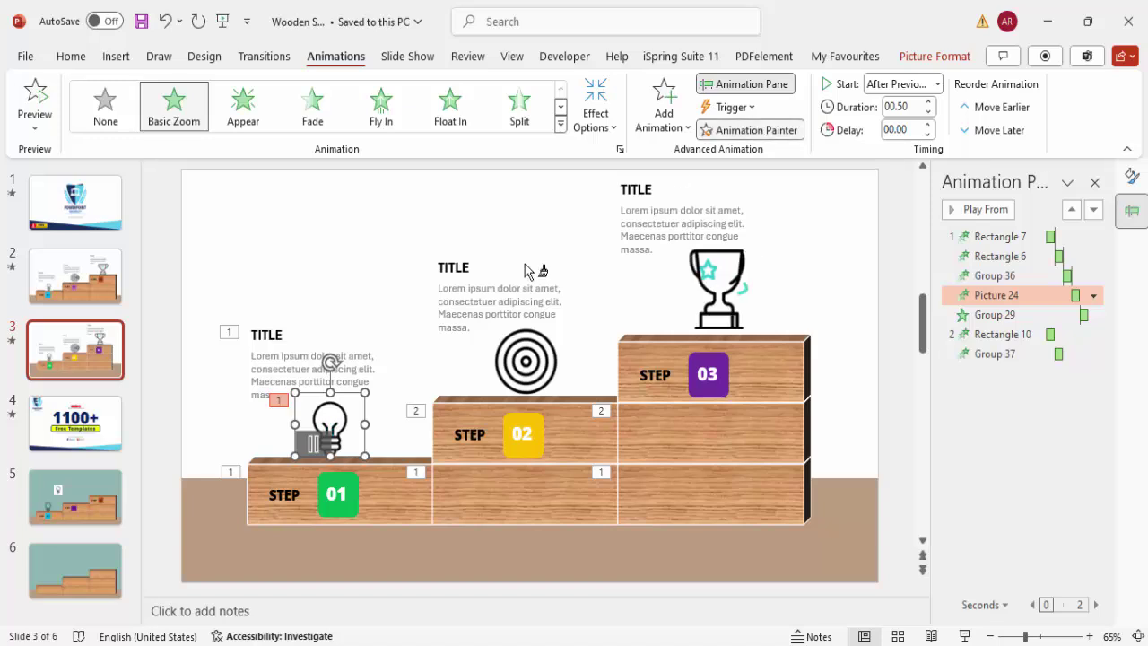
click(547, 348)
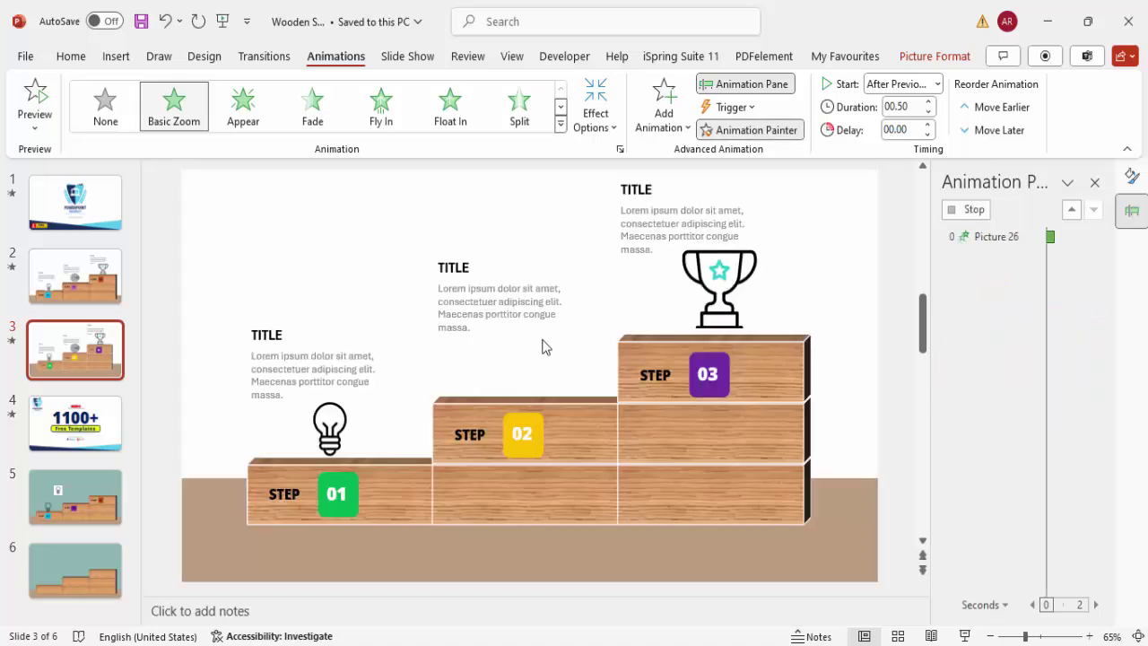
click(310, 329)
click(757, 130)
click(457, 269)
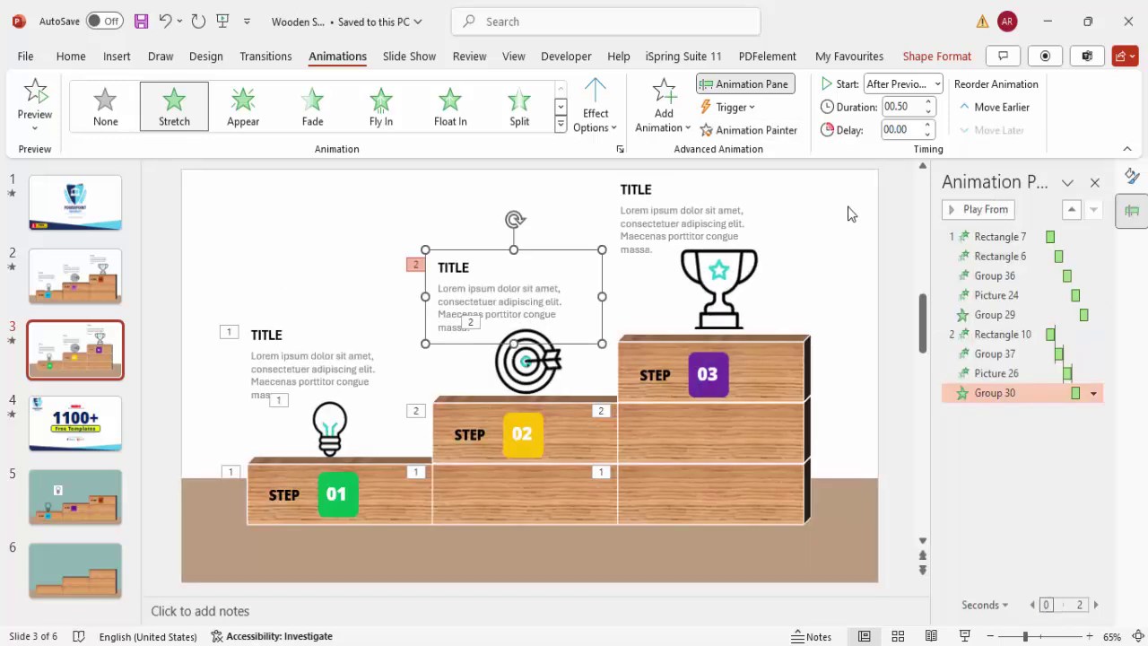
click(969, 211)
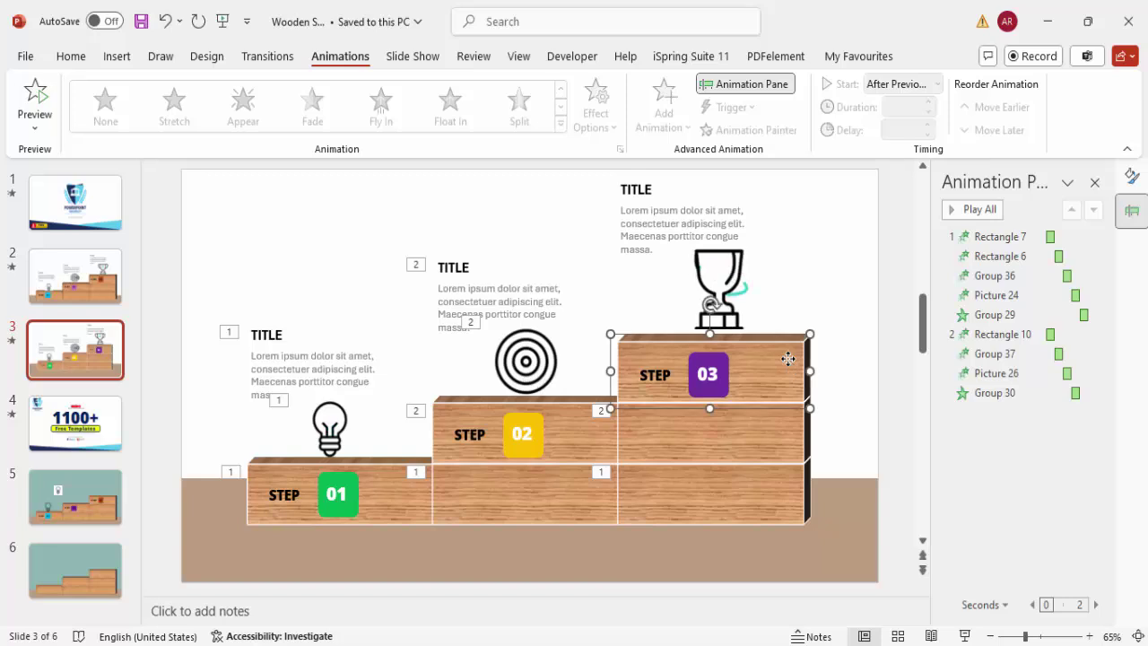
Give the step-03 block Fly In and paint the target's zoom onto the trophy
click(319, 120)
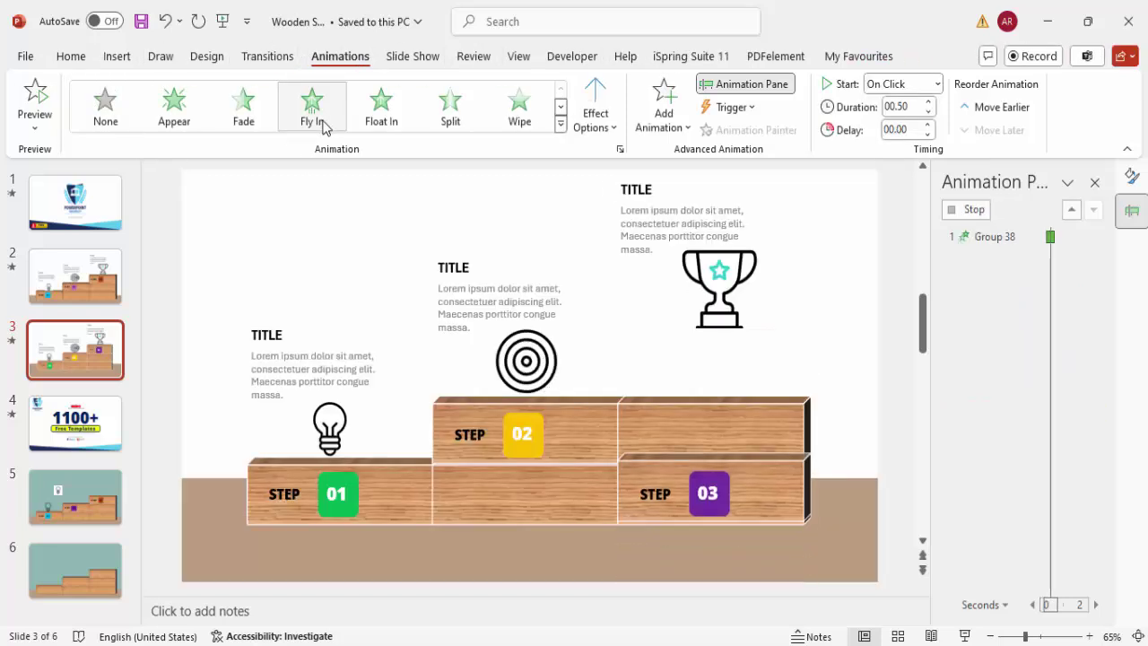
click(551, 332)
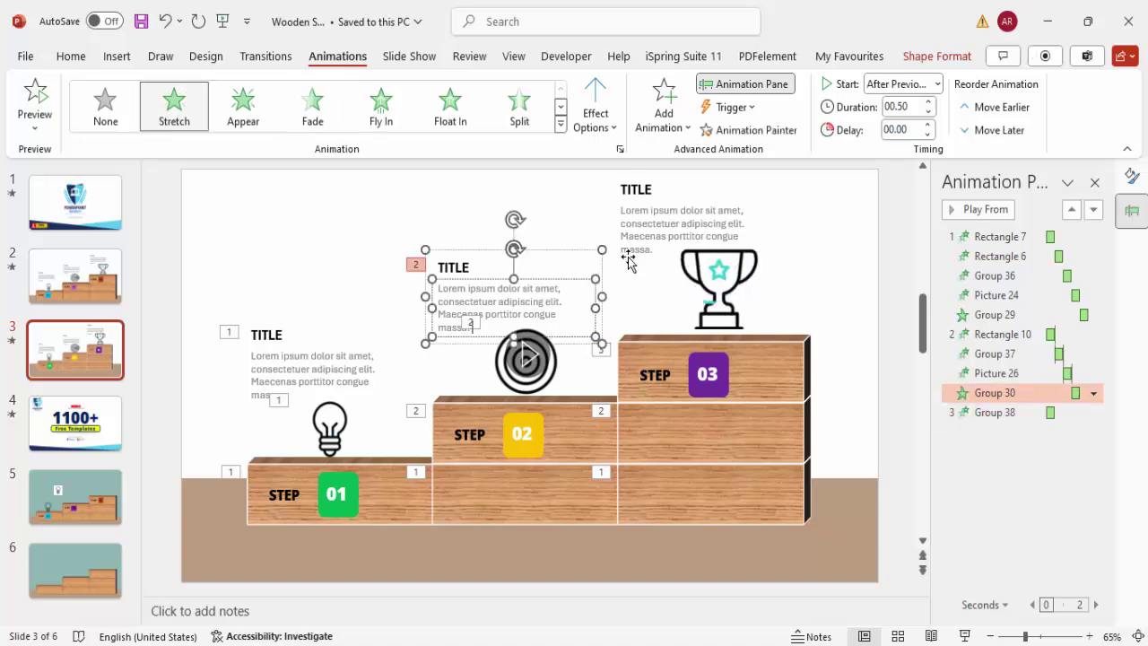
click(562, 370)
click(754, 130)
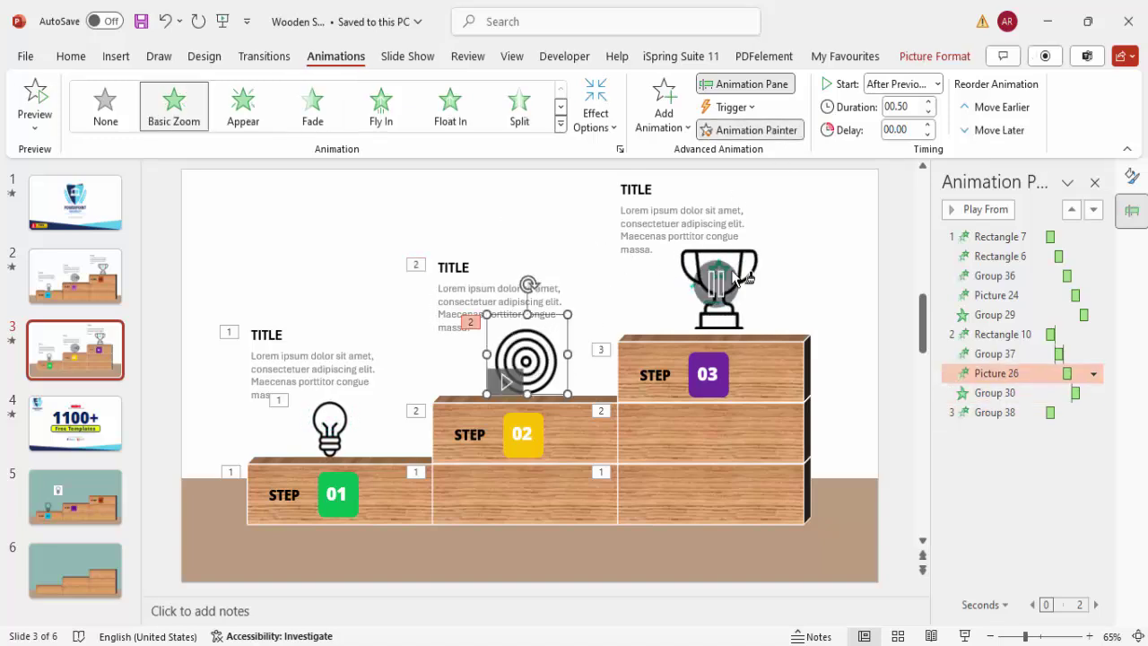
click(722, 282)
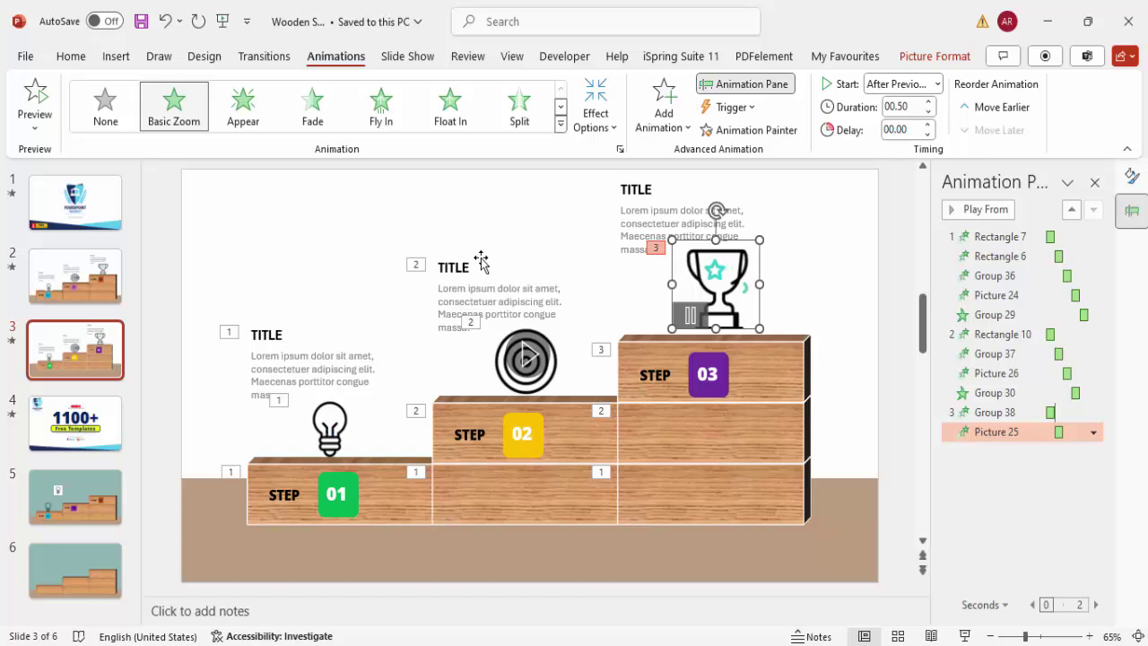
Paint the stretch animation onto the top TITLE and start the slideshow
click(482, 266)
click(791, 131)
click(661, 197)
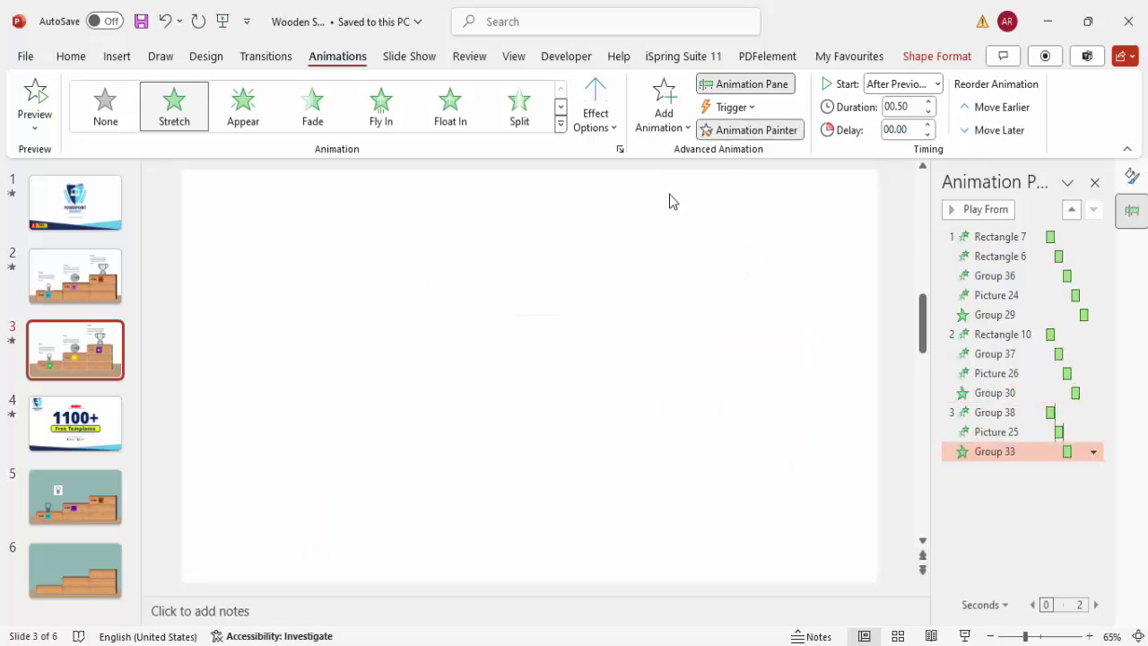
click(855, 207)
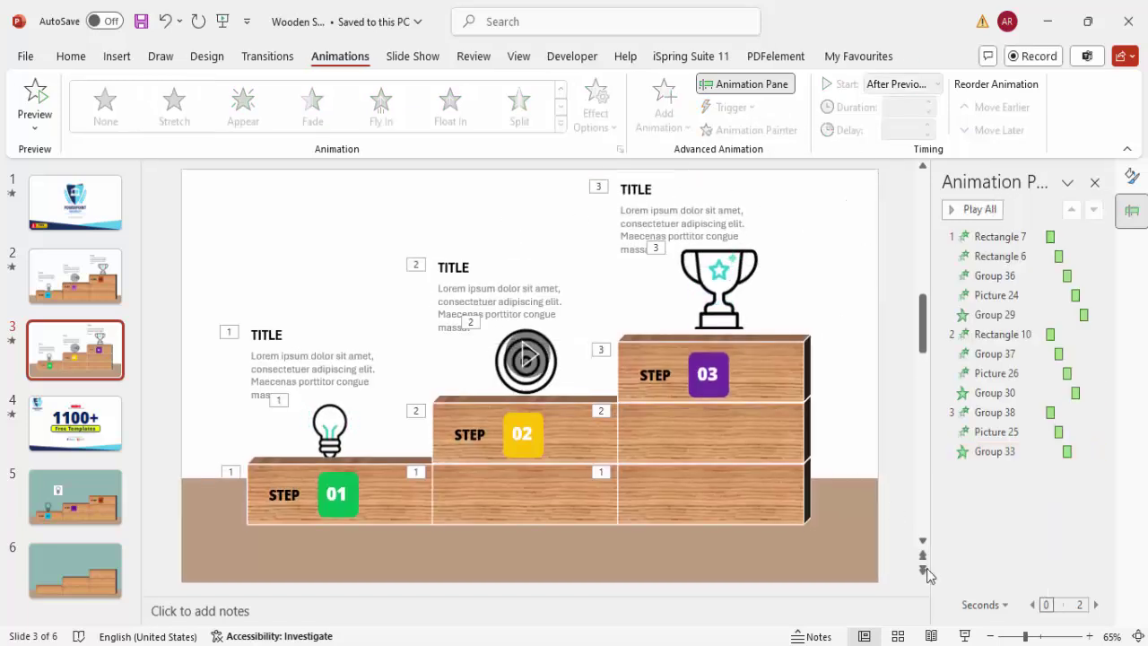
click(963, 636)
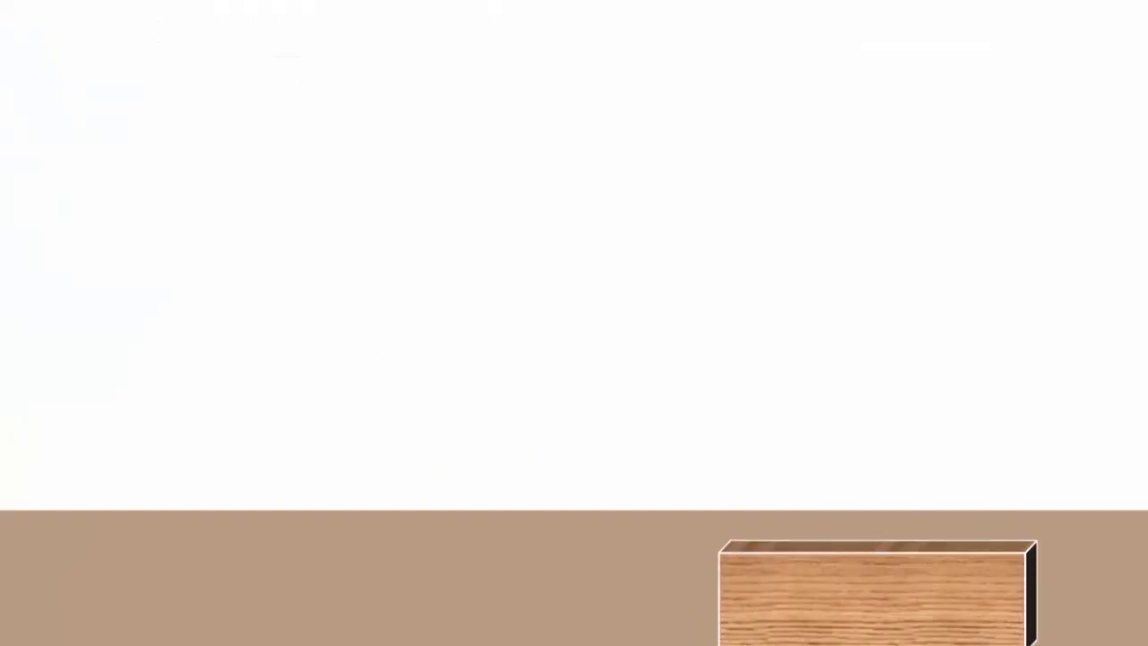